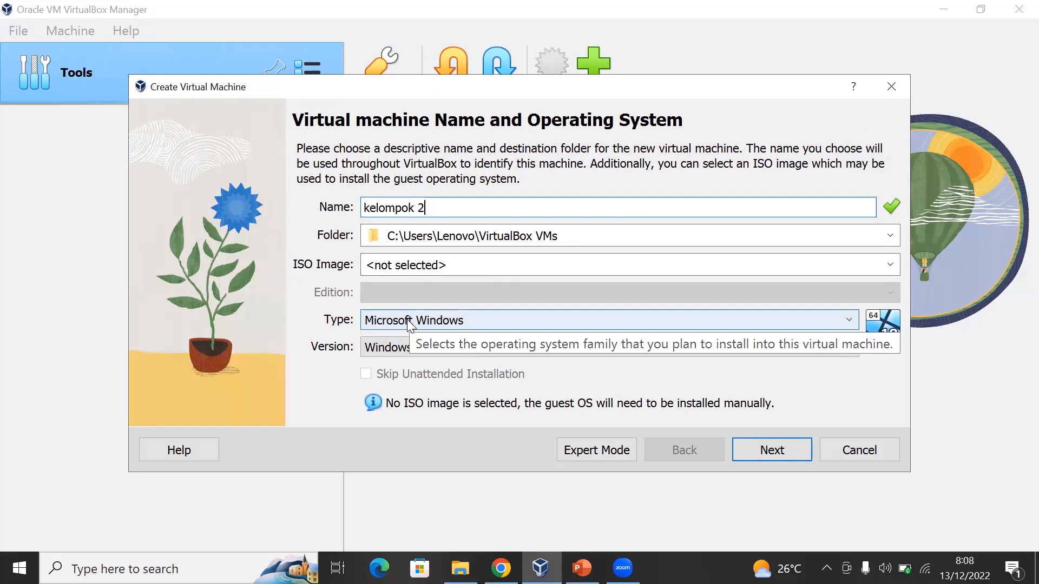
- Set the new machine's operating system type to Linux and its version to Debian 8 Jessie (64-bit), and continue to the hardware settings
{"action": "left_click", "coordinate": [410, 325]}
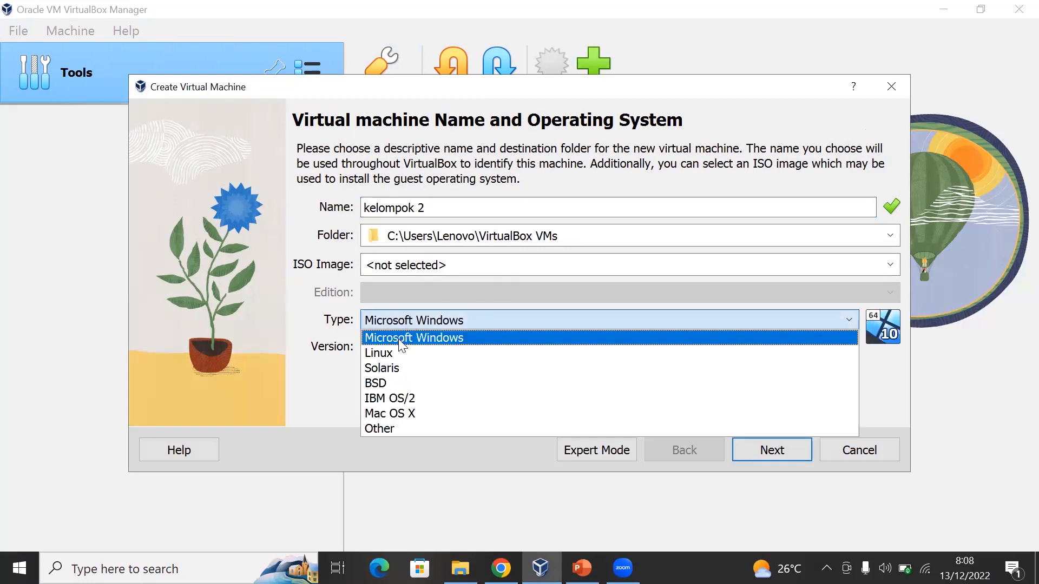
{"action": "left_click", "coordinate": [394, 352]}
{"action": "left_click", "coordinate": [371, 349]}
{"action": "scroll", "coordinate": [411, 385], "scroll_direction": "up", "scroll_amount": 10}
{"action": "scroll", "coordinate": [412, 388], "scroll_direction": "up", "scroll_amount": 4}
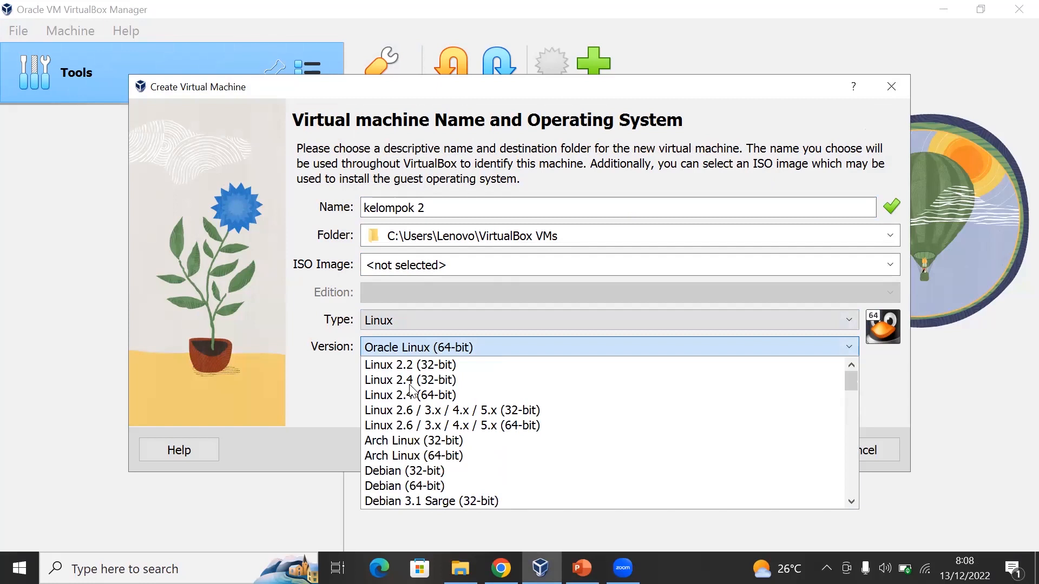
{"action": "scroll", "coordinate": [412, 388], "scroll_direction": "down", "scroll_amount": 10}
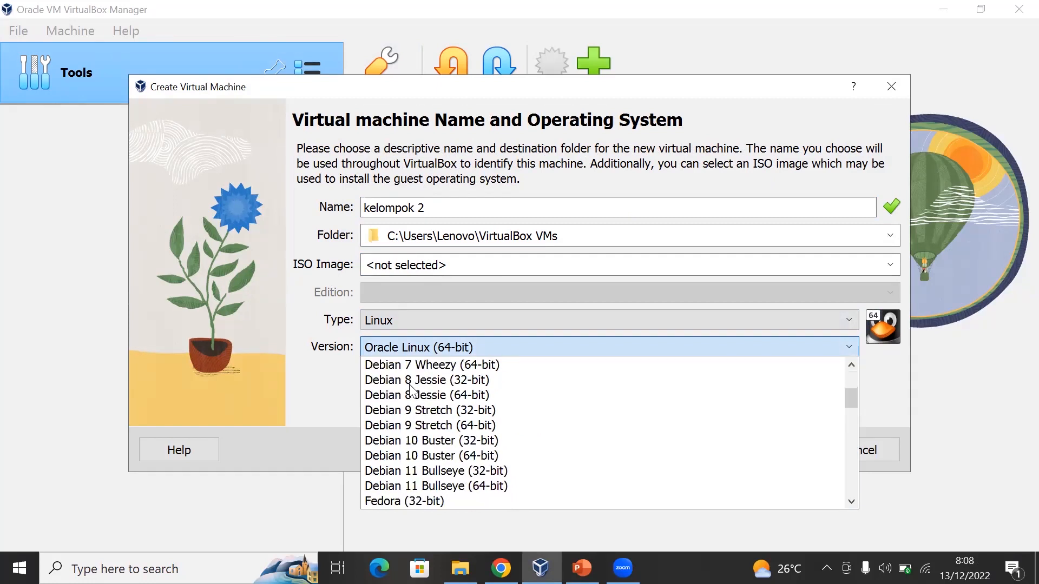
{"action": "scroll", "coordinate": [433, 446], "scroll_direction": "down", "scroll_amount": 4}
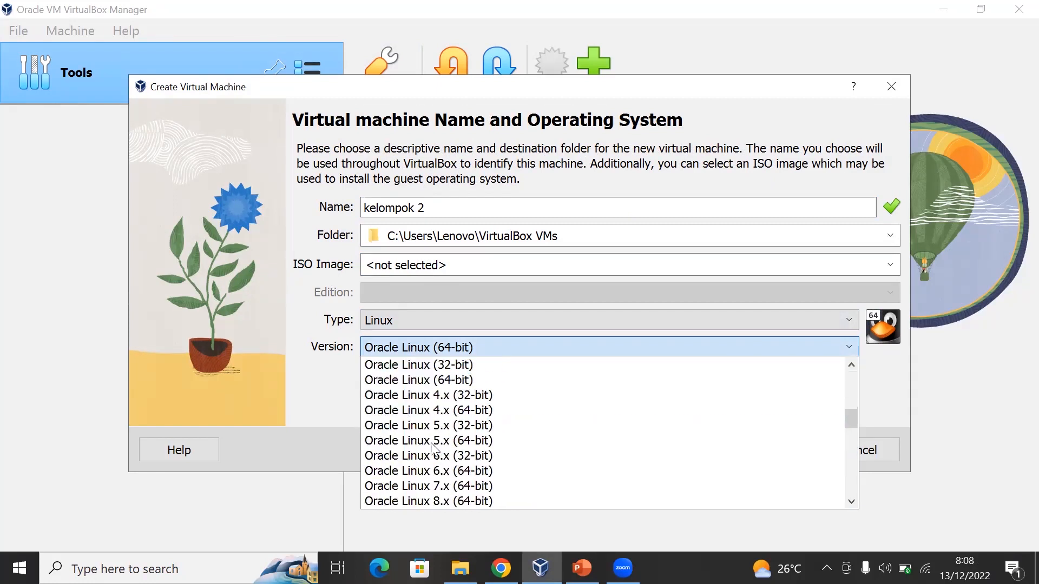
{"action": "scroll", "coordinate": [433, 448], "scroll_direction": "down", "scroll_amount": 4}
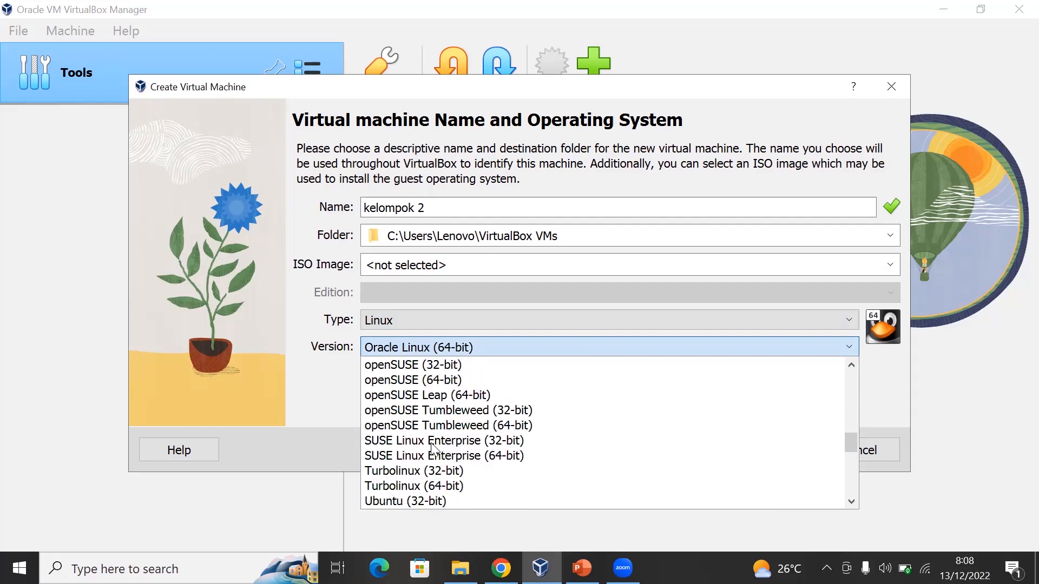
{"action": "scroll", "coordinate": [433, 448], "scroll_direction": "down", "scroll_amount": 3}
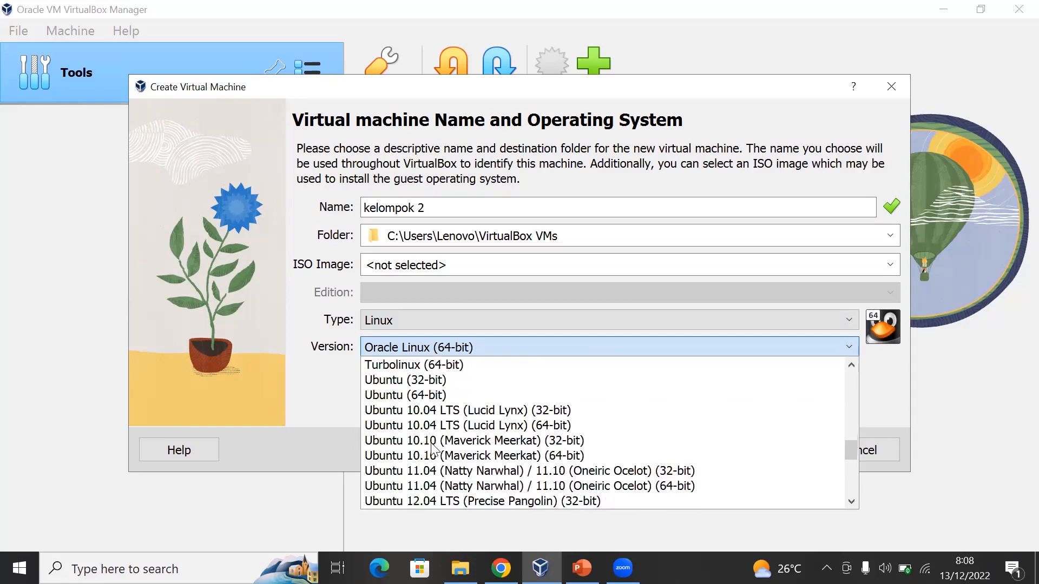
{"action": "scroll", "coordinate": [432, 448], "scroll_direction": "up", "scroll_amount": 7}
{"action": "scroll", "coordinate": [433, 449], "scroll_direction": "up", "scroll_amount": 10}
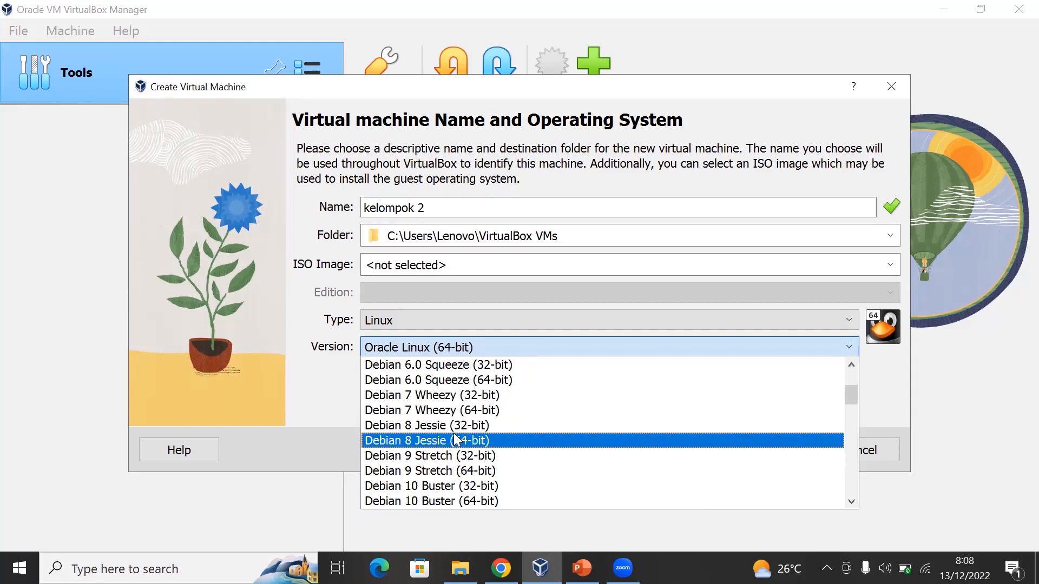
{"action": "left_click", "coordinate": [560, 440]}
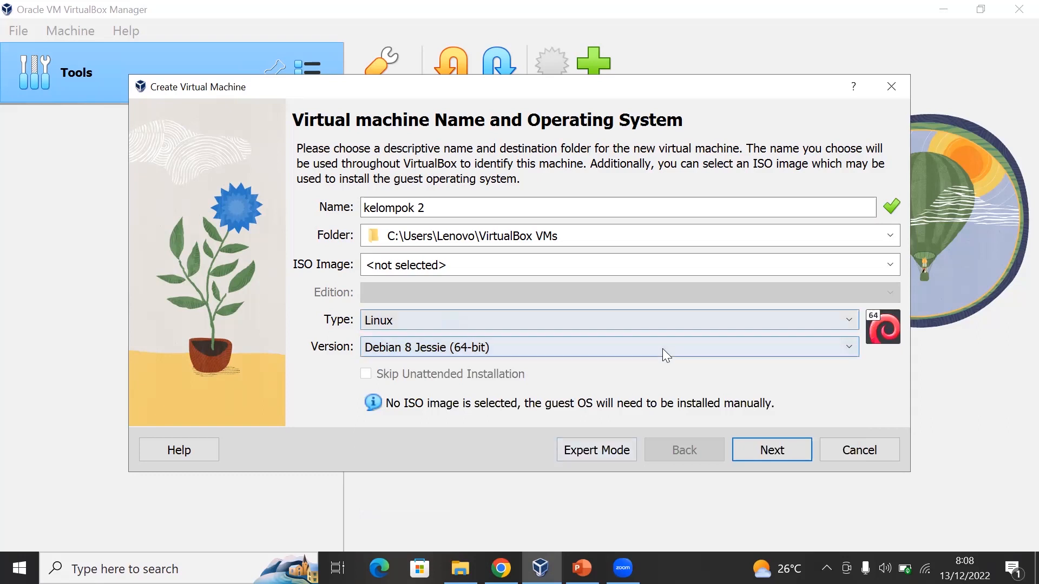
{"action": "left_click", "coordinate": [760, 457]}
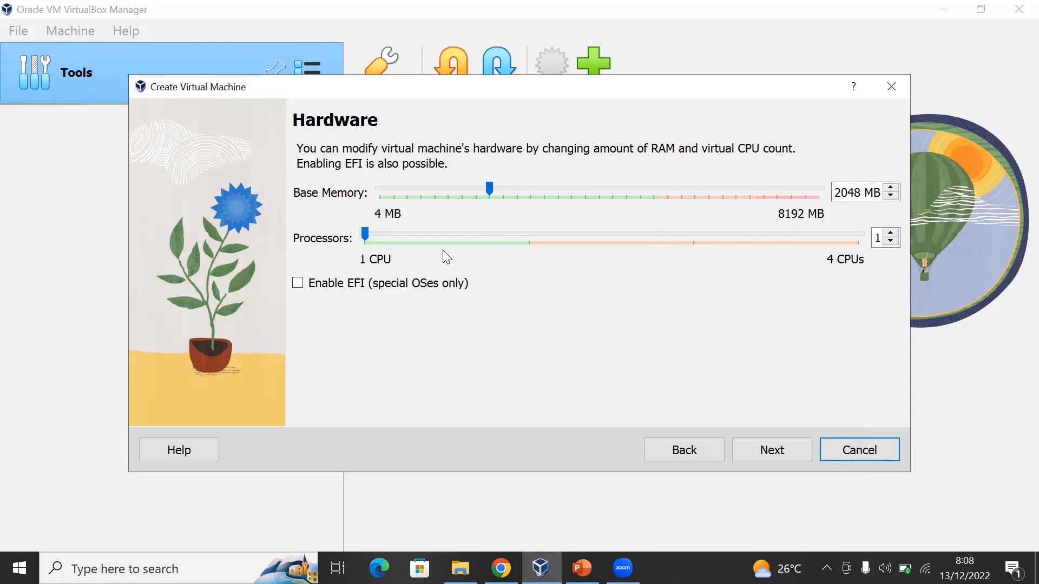
- Accept the default memory and processor settings, and set the new virtual hard disk's size to 10 GB
{"action": "left_click", "coordinate": [772, 451]}
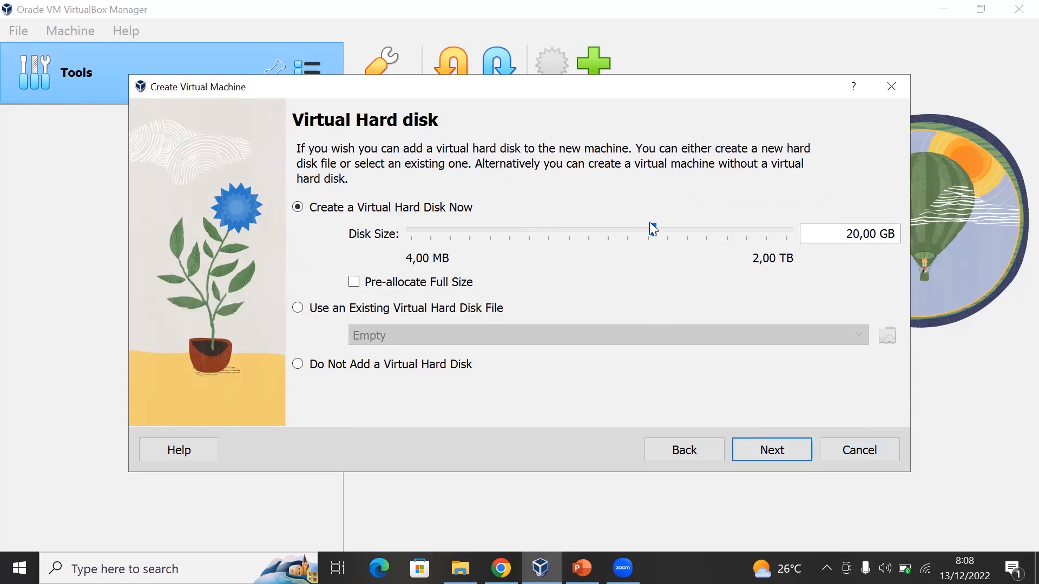
{"action": "left_click_drag", "start_coordinate": [653, 230], "coordinate": [638, 234]}
{"action": "left_click", "coordinate": [877, 234]}
{"action": "key", "text": "BackSpace"}
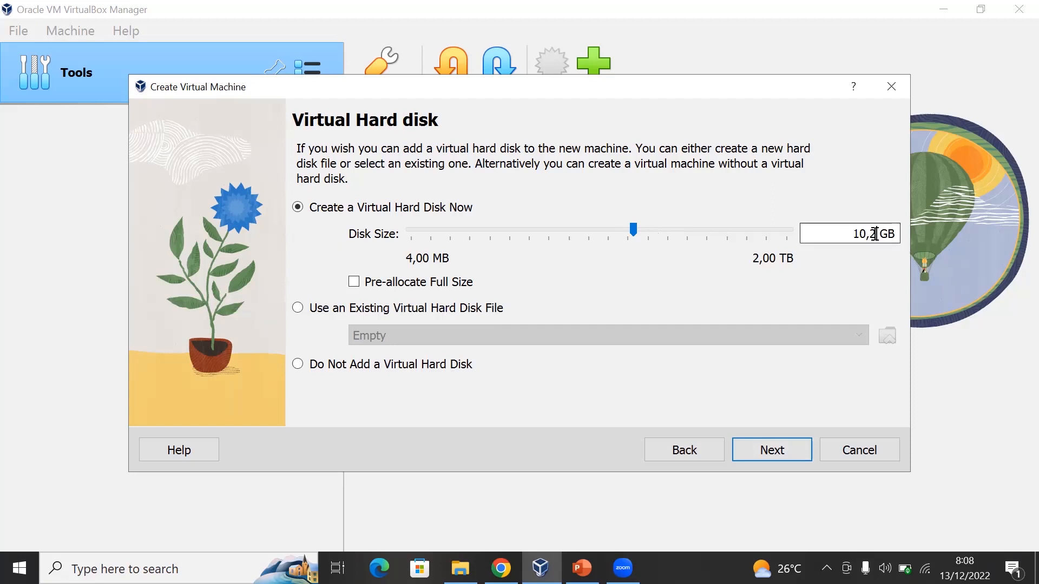
{"action": "key", "text": "BackSpace"}
{"action": "key", "text": "BackSpace"}
{"action": "type", "text": "0"}
{"action": "key", "text": "BackSpace"}
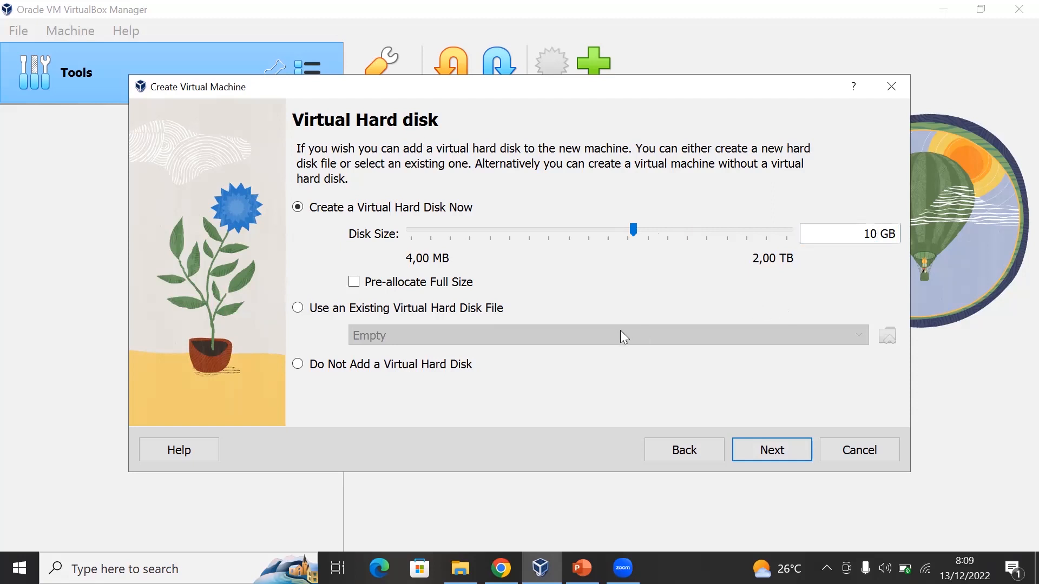
{"action": "left_click", "coordinate": [775, 450]}
- Review the configuration summary of the virtual machine and finish creating it
{"action": "scroll", "coordinate": [624, 293], "scroll_direction": "down", "scroll_amount": 1}
{"action": "scroll", "coordinate": [624, 294], "scroll_direction": "up", "scroll_amount": 1}
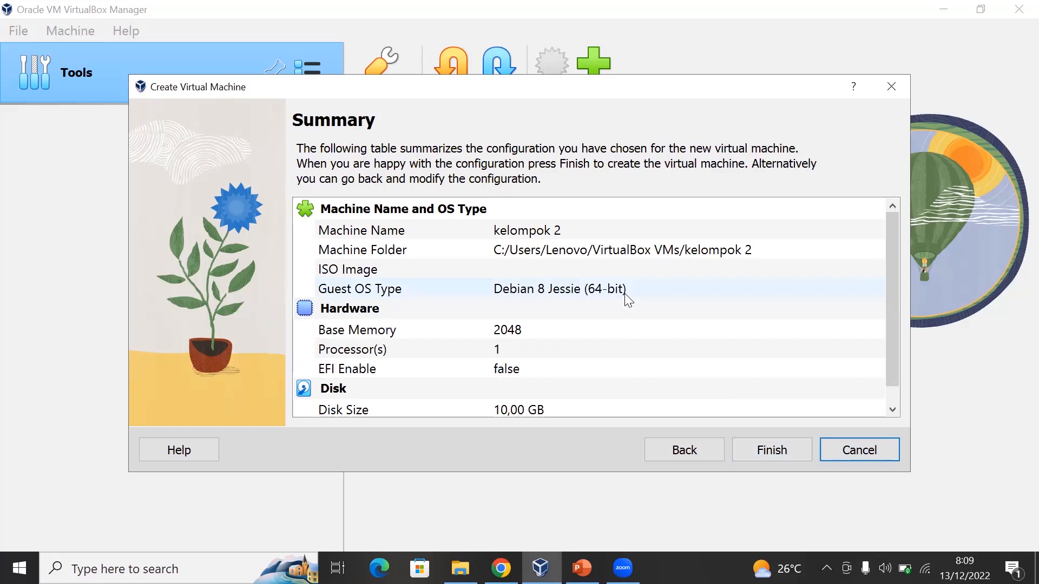
{"action": "scroll", "coordinate": [624, 293], "scroll_direction": "down", "scroll_amount": 1}
{"action": "scroll", "coordinate": [509, 258], "scroll_direction": "up", "scroll_amount": 1}
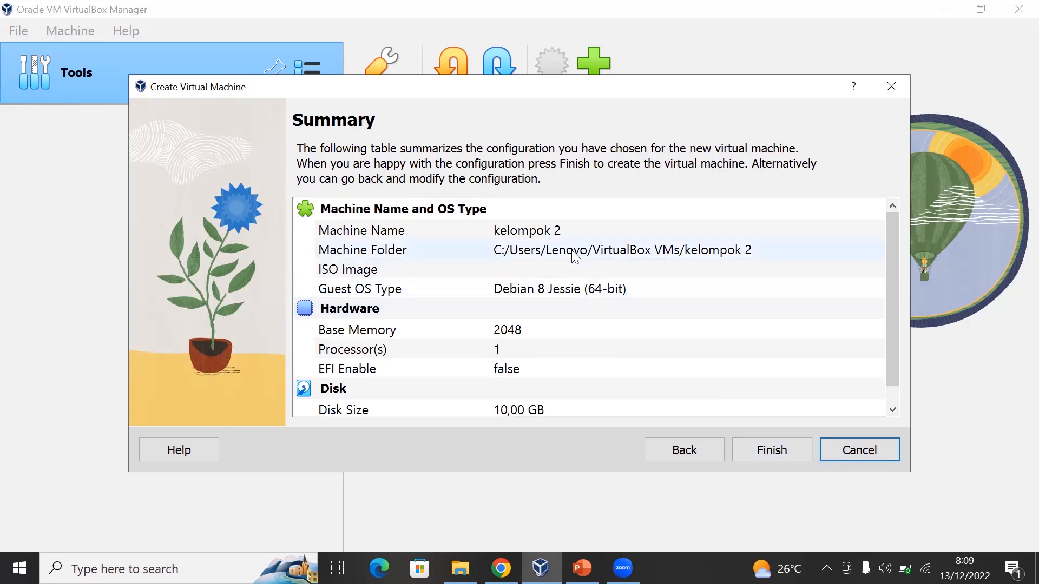
{"action": "scroll", "coordinate": [548, 222], "scroll_direction": "down", "scroll_amount": 1}
{"action": "scroll", "coordinate": [535, 251], "scroll_direction": "up", "scroll_amount": 1}
{"action": "scroll", "coordinate": [539, 257], "scroll_direction": "down", "scroll_amount": 1}
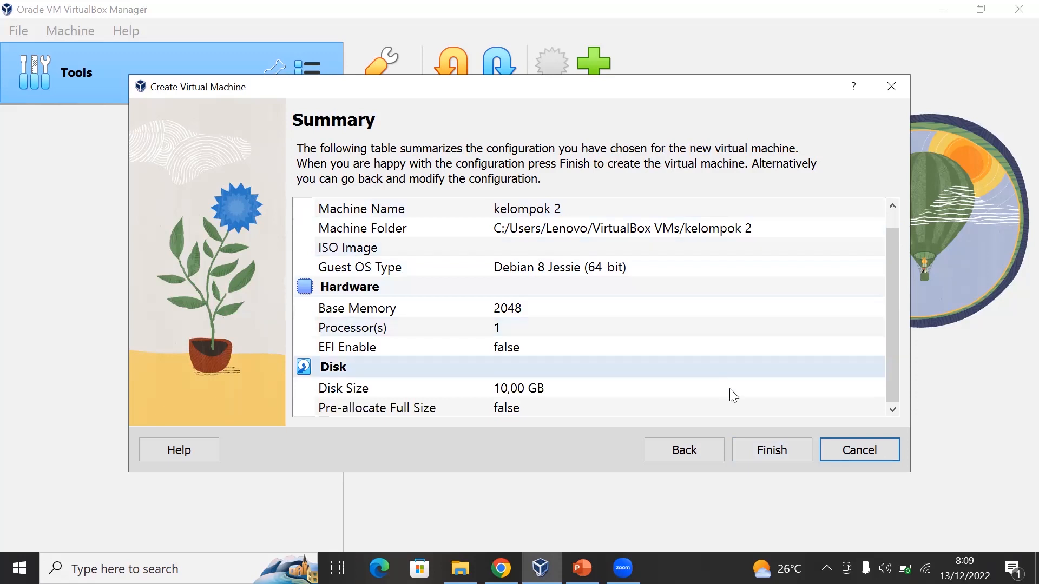
{"action": "left_click", "coordinate": [773, 449]}
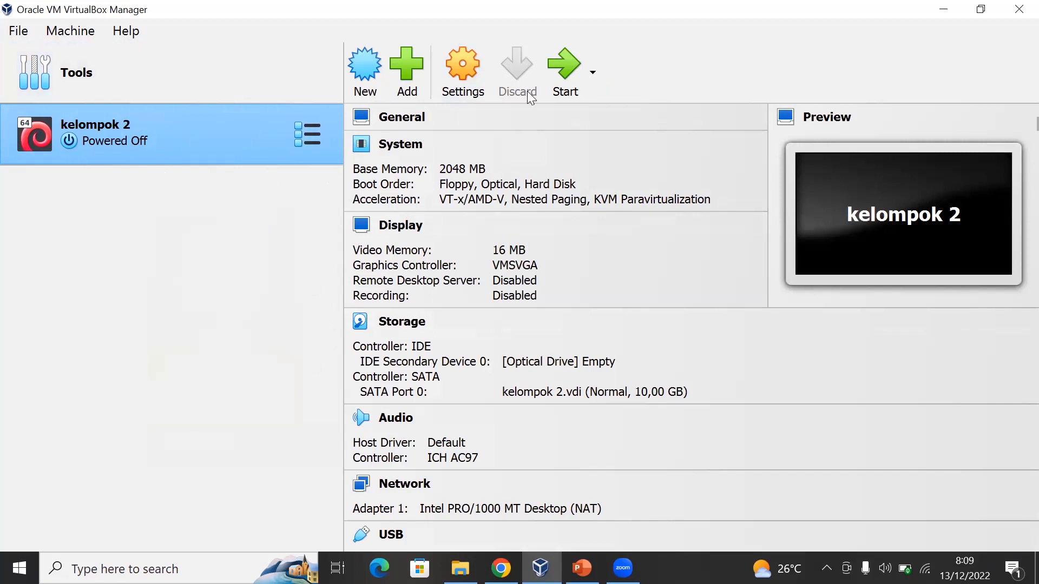
- Attach debian-8.4.0-i386-DVD-1.iso to the empty IDE optical drive in the storage settings of kelompok 2
{"action": "left_click", "coordinate": [480, 61]}
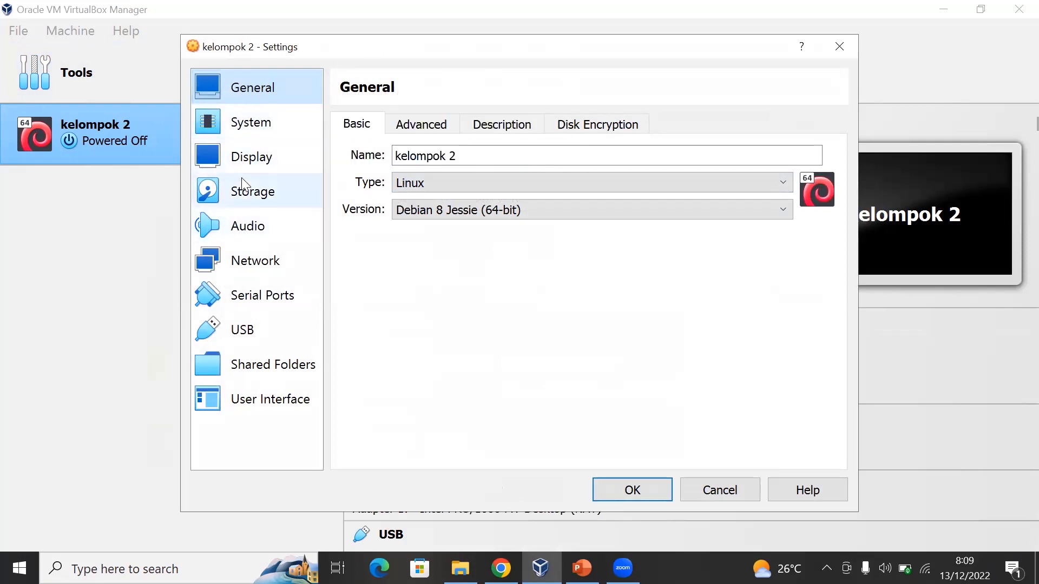
{"action": "left_click", "coordinate": [255, 181]}
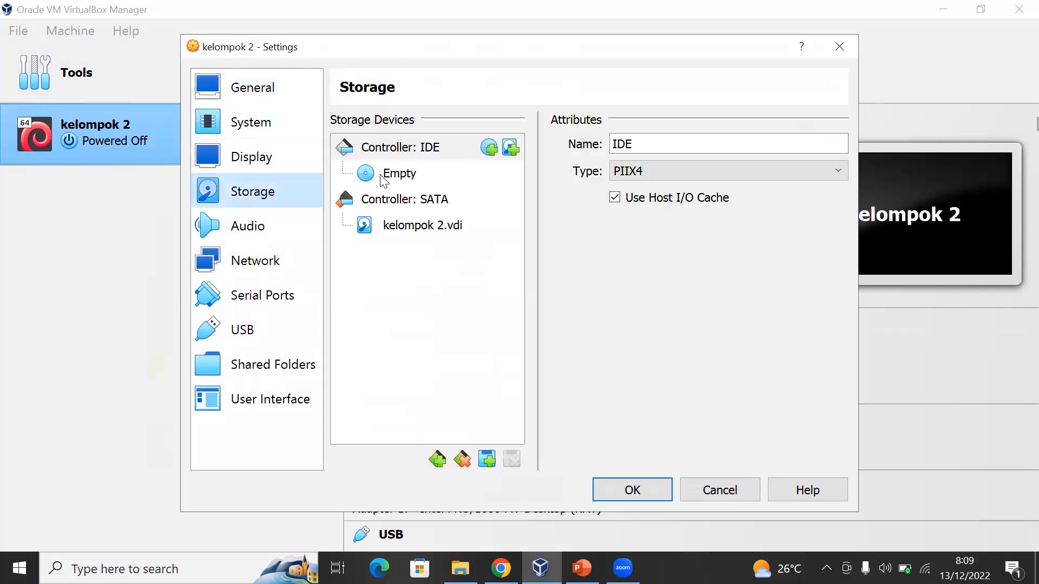
{"action": "left_click", "coordinate": [409, 175]}
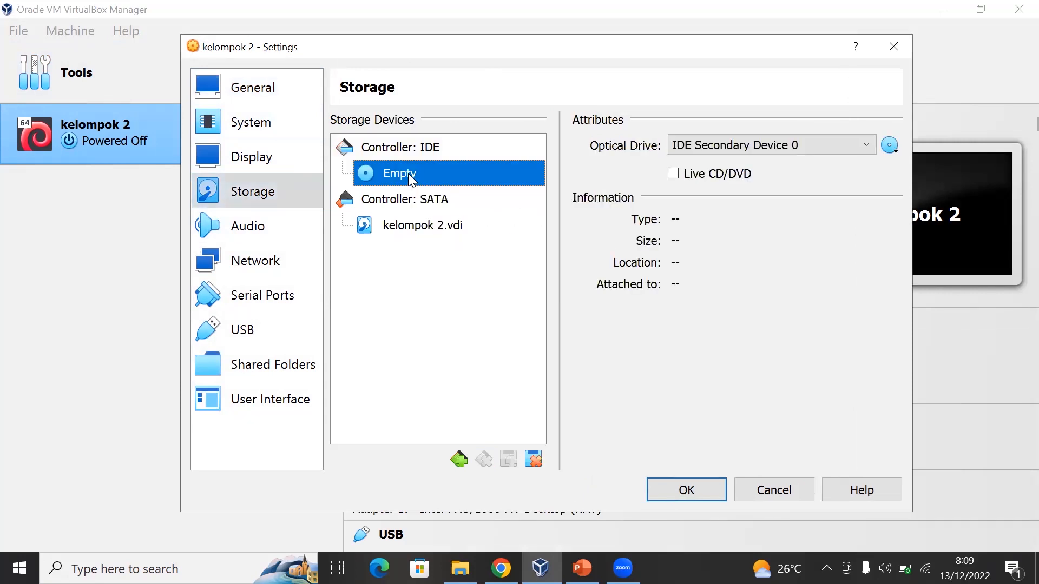
{"action": "left_click", "coordinate": [890, 145]}
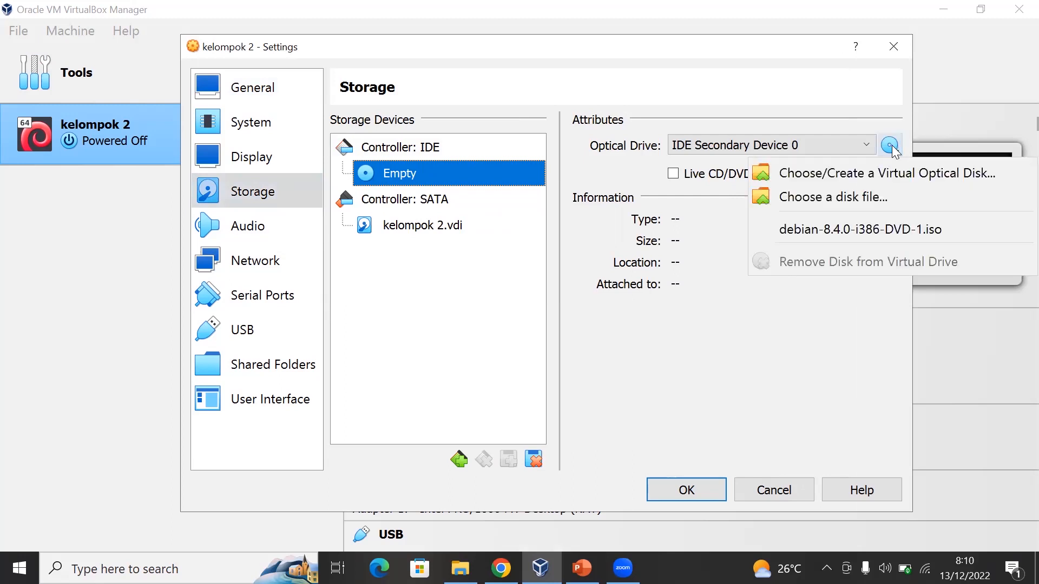
{"action": "left_click", "coordinate": [797, 215]}
{"action": "left_click", "coordinate": [884, 141]}
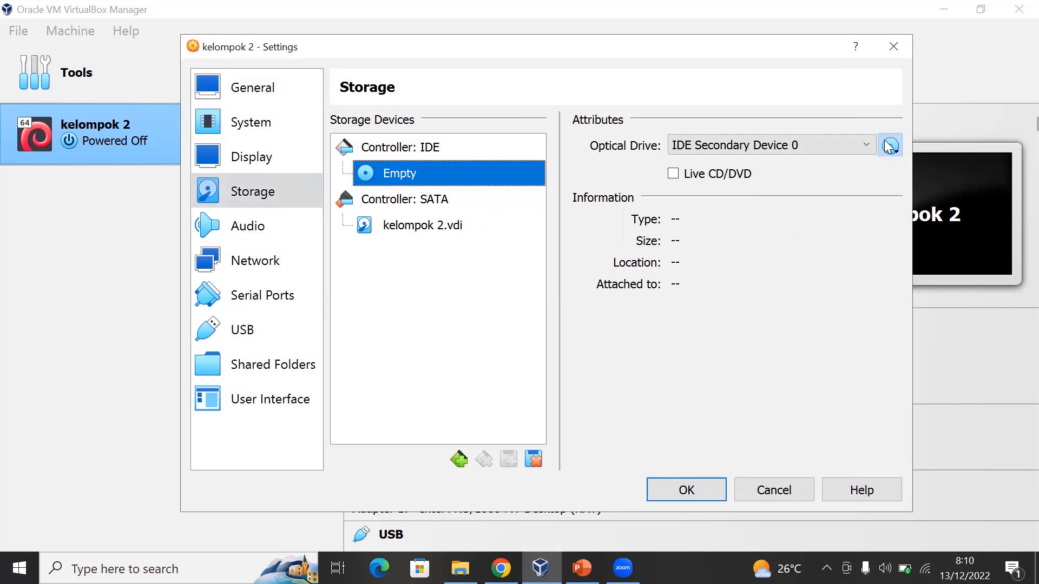
{"action": "left_click", "coordinate": [888, 145]}
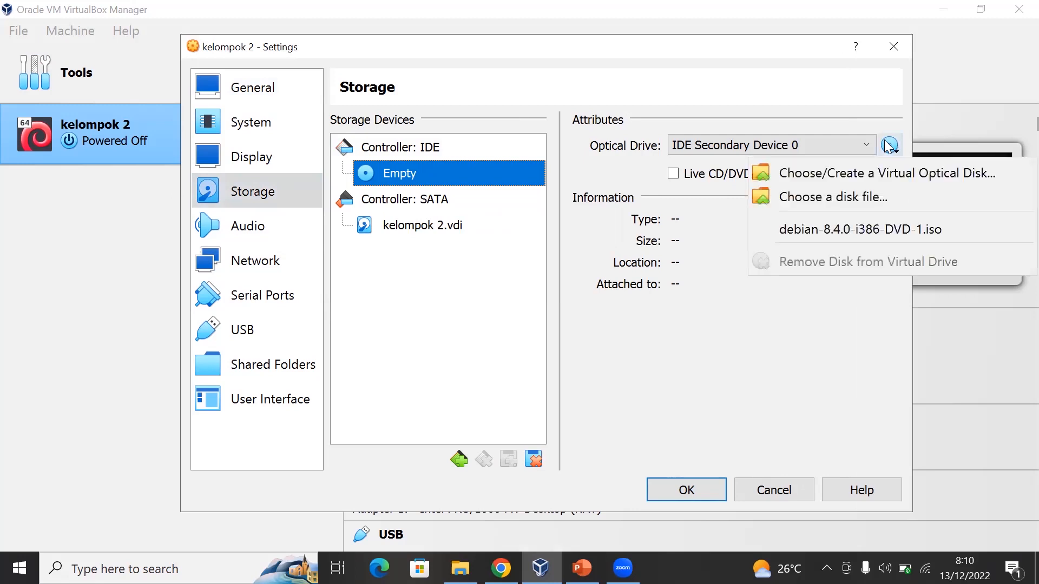
{"action": "left_click", "coordinate": [876, 229]}
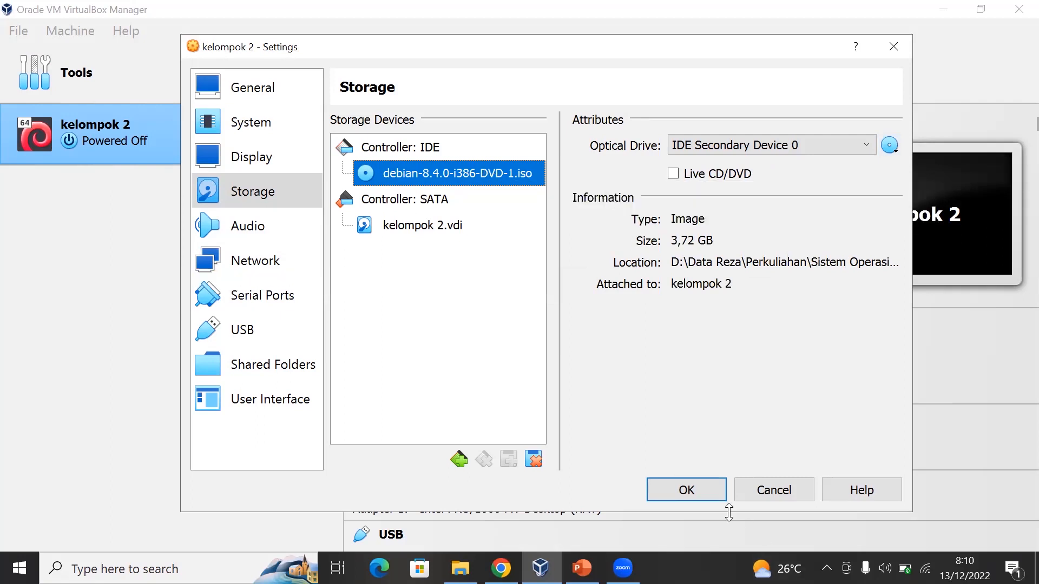
{"action": "left_click", "coordinate": [704, 493]}
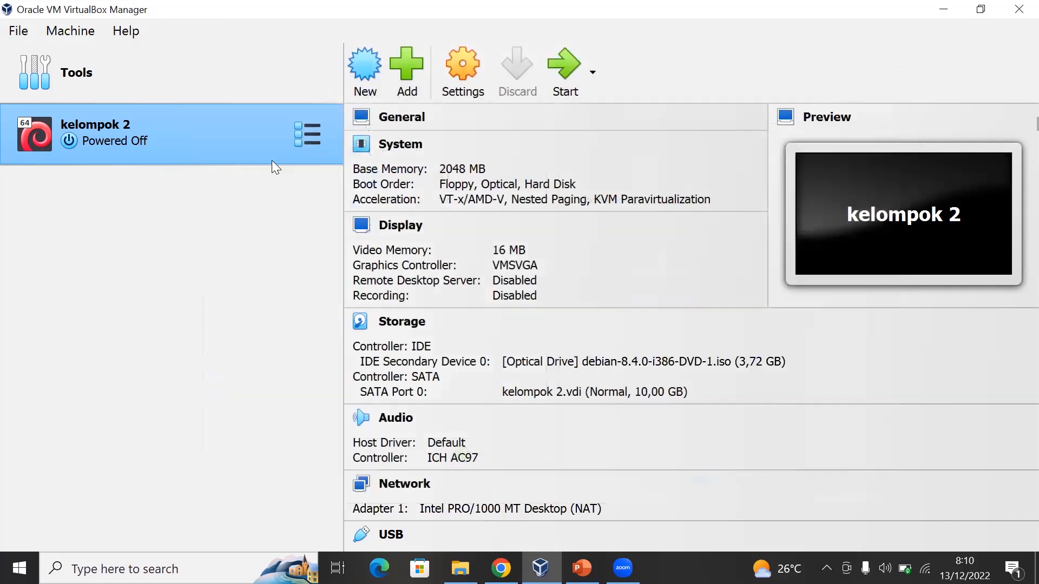
- Start the kelompok 2 machine, dismiss its notifications and enlarge its display with Scaled Mode
{"action": "left_click", "coordinate": [581, 85]}
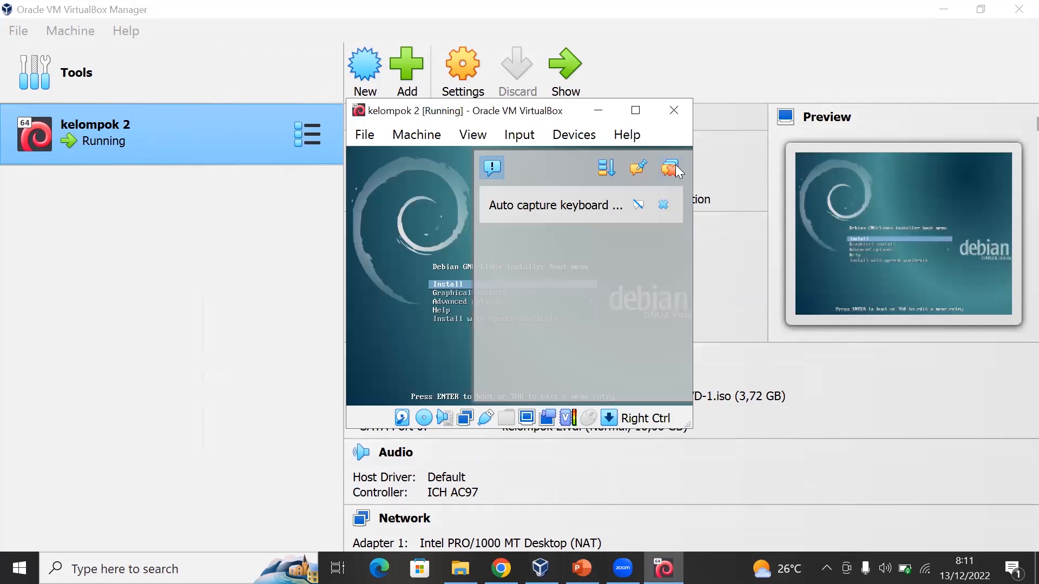
{"action": "left_click", "coordinate": [673, 169]}
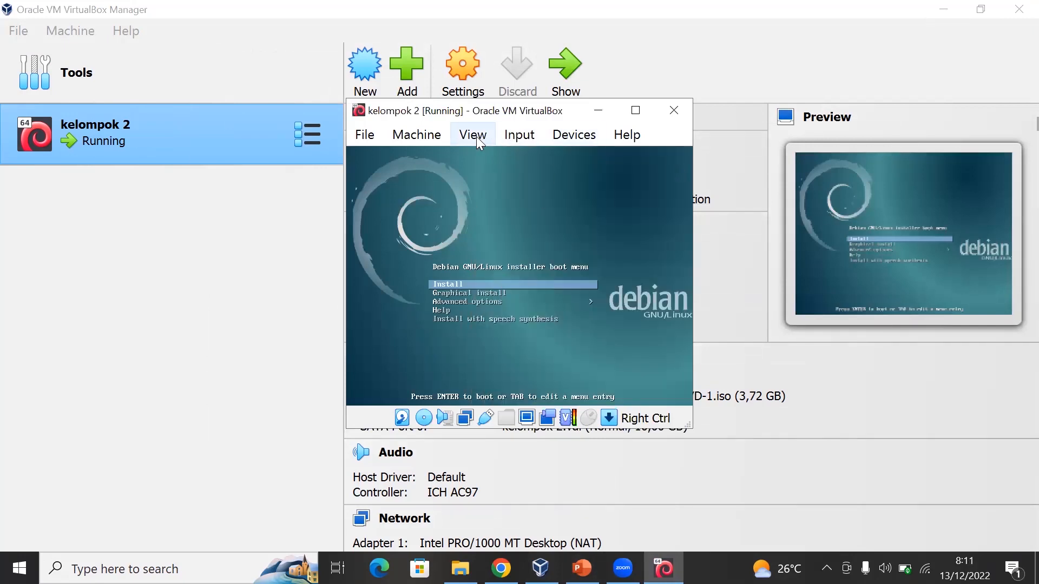
{"action": "left_click", "coordinate": [476, 136]}
{"action": "left_click", "coordinate": [541, 210]}
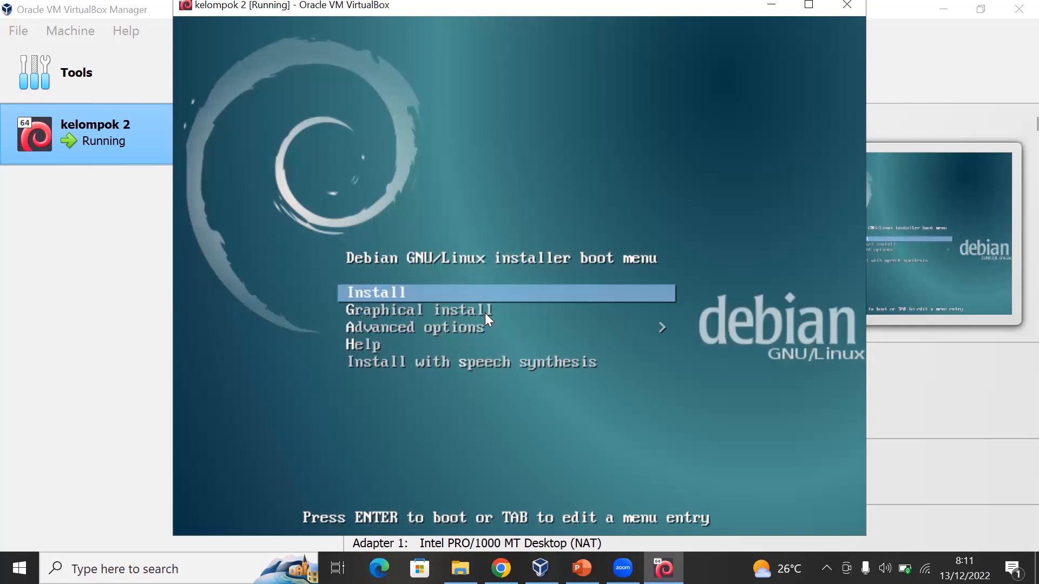
- Launch the standard Install option from the Debian GNU/Linux installer boot menu
{"action": "key", "text": "Down"}
{"action": "key", "text": "Down"}
{"action": "key", "text": "Up"}
{"action": "key", "text": "Up"}
{"action": "key", "text": "Down"}
{"action": "key", "text": "Up"}
{"action": "key", "text": "Down"}
{"action": "key", "text": "Up"}
{"action": "key", "text": "Down"}
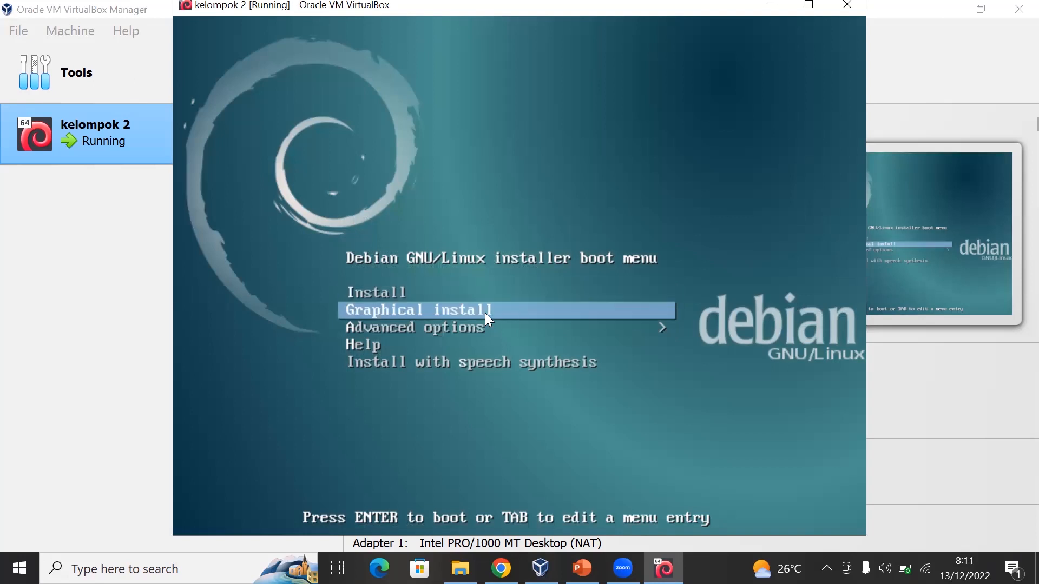
{"action": "key", "text": "Up"}
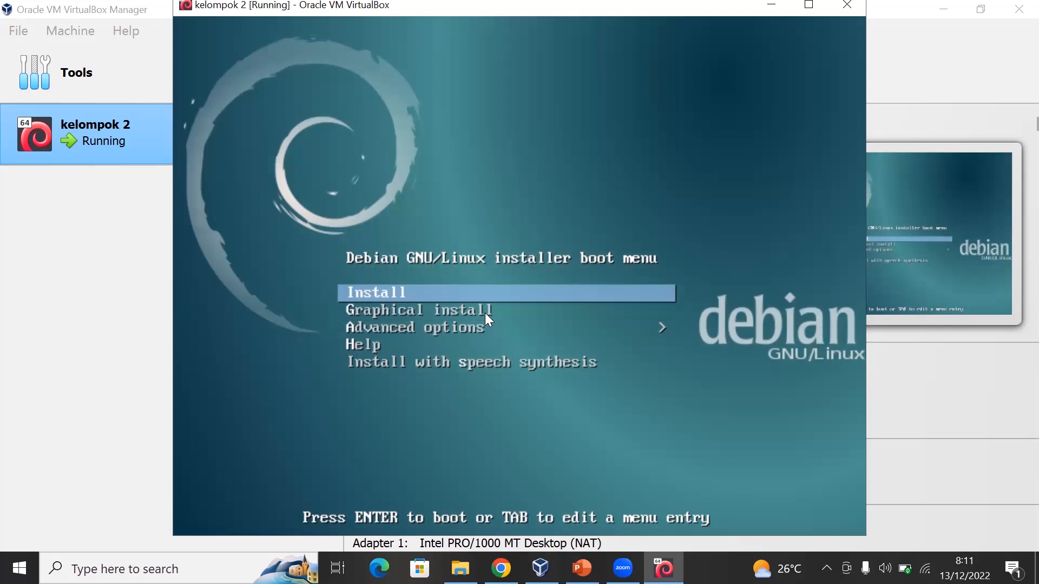
{"action": "key", "text": "Return"}
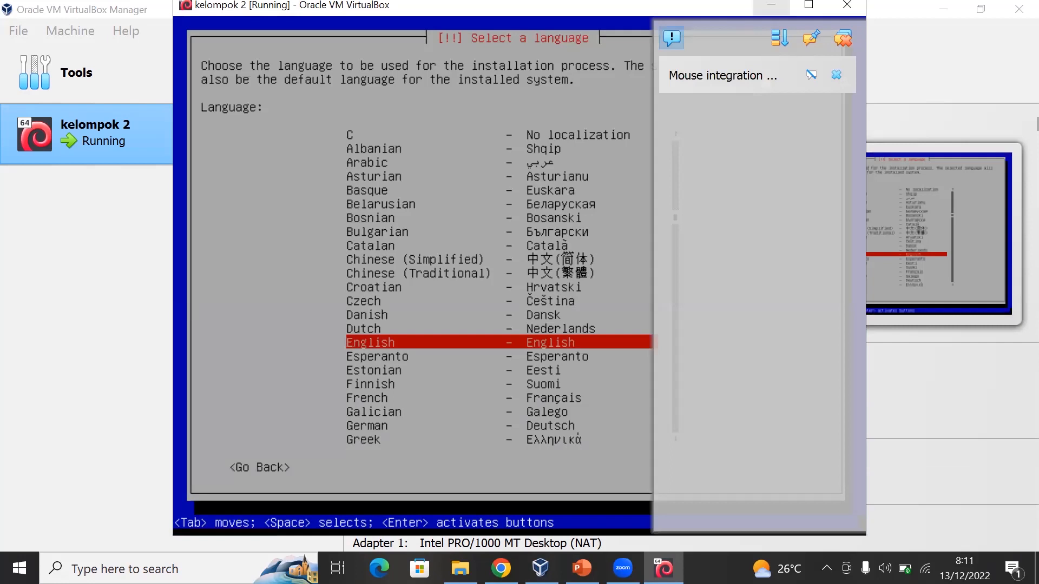
- Dismiss the notification, choose Indonesian as the installation language and agree to continue with its incomplete translation
{"action": "left_click", "coordinate": [847, 36]}
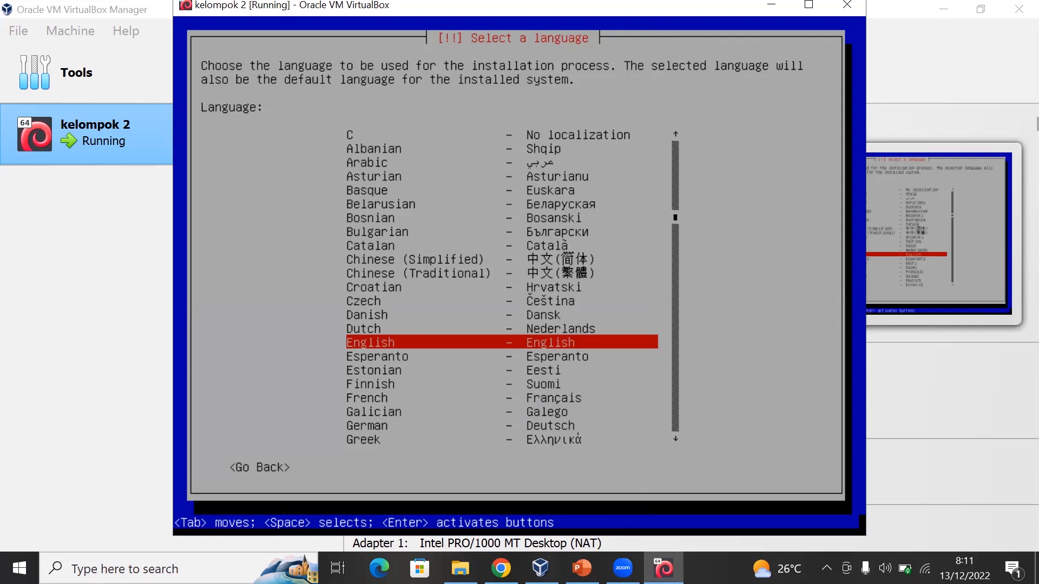
{"action": "key", "text": "Tab"}
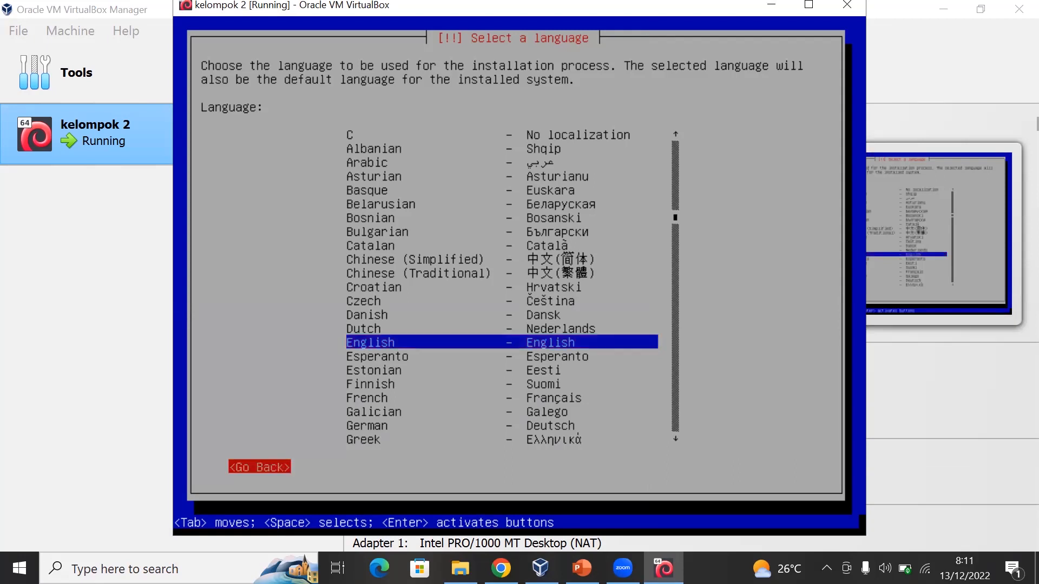
{"action": "key", "text": "Tab"}
{"action": "key", "text": "Up"}
{"action": "key", "text": "Up"}
{"action": "key", "text": "Down"}
{"action": "key", "text": "Down"}
{"action": "key", "text": "Down"}
{"action": "key", "text": "Down"}
{"action": "key", "text": "Down"}
{"action": "key", "text": "Down"}
{"action": "key", "text": "Down"}
{"action": "key", "text": "Down"}
{"action": "key", "text": "Down"}
{"action": "key", "text": "Down"}
{"action": "key", "text": "Down"}
{"action": "key", "text": "Down"}
{"action": "key", "text": "Down"}
{"action": "key", "text": "Down"}
{"action": "key", "text": "Up"}
{"action": "key", "text": "Up"}
{"action": "key", "text": "Up"}
{"action": "key", "text": "Up"}
{"action": "key", "text": "Up"}
{"action": "key", "text": "Up"}
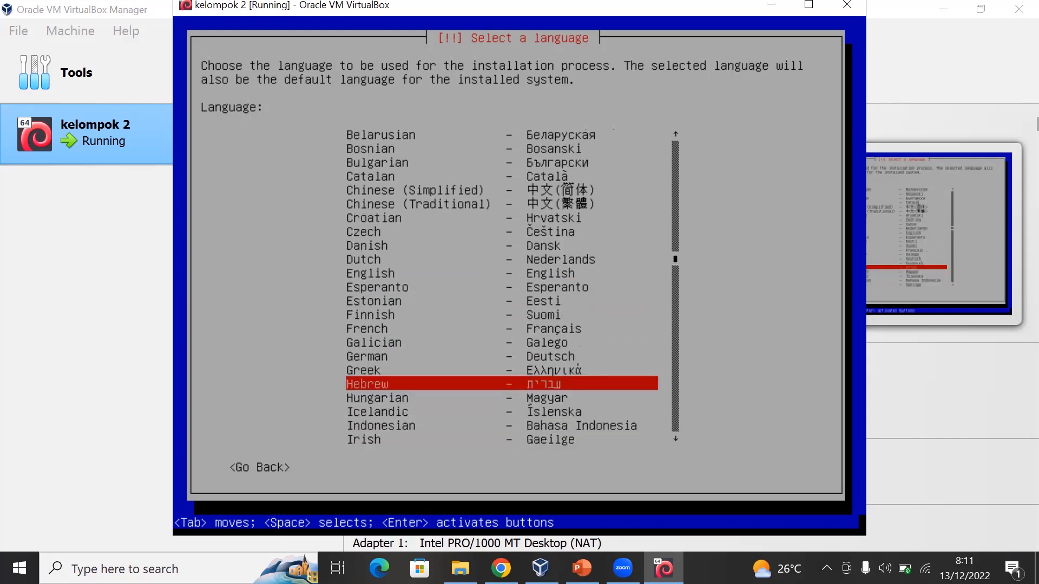
{"action": "key", "text": "Down"}
{"action": "key", "text": "Down"}
{"action": "key", "text": "i"}
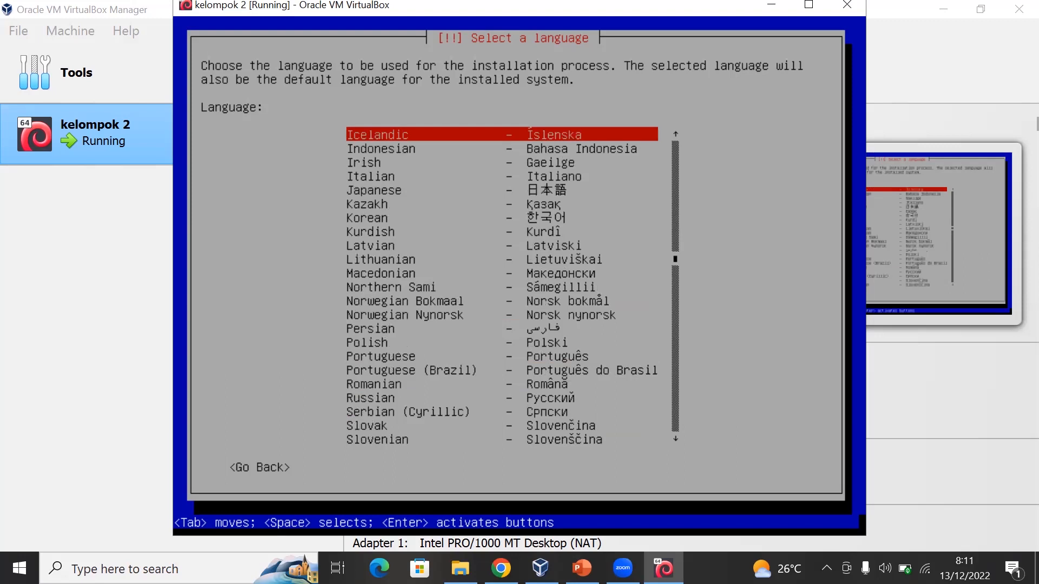
{"action": "key", "text": "Up"}
{"action": "key", "text": "Down"}
{"action": "key", "text": "Down"}
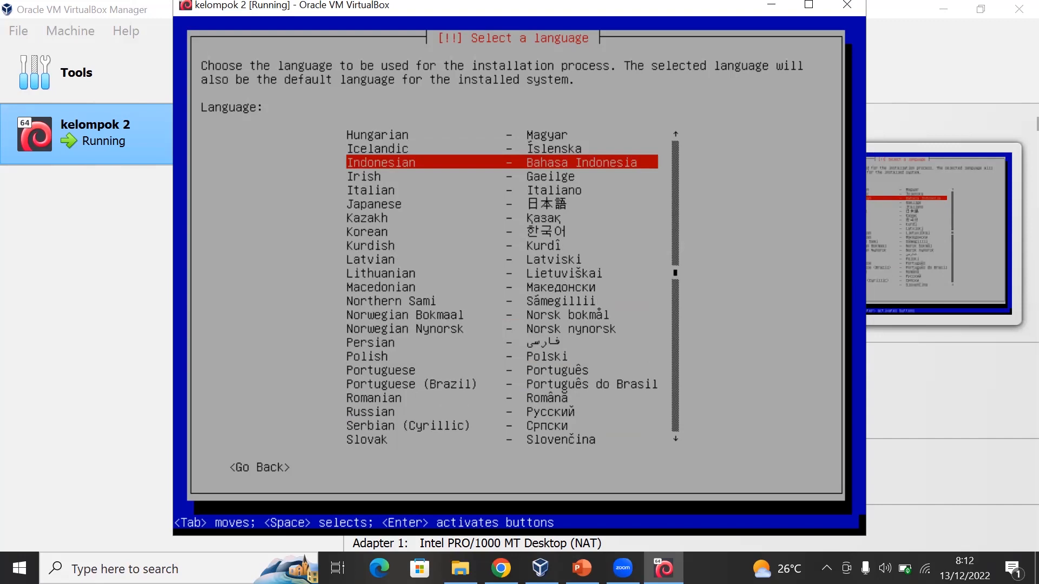
{"action": "key", "text": "Return"}
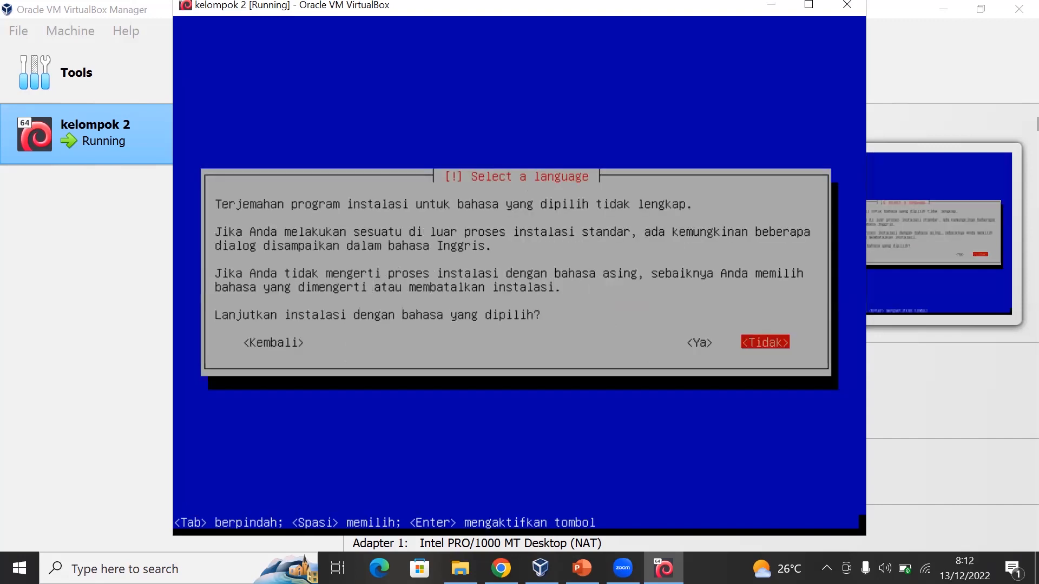
{"action": "key", "text": "Left"}
{"action": "key", "text": "Return"}
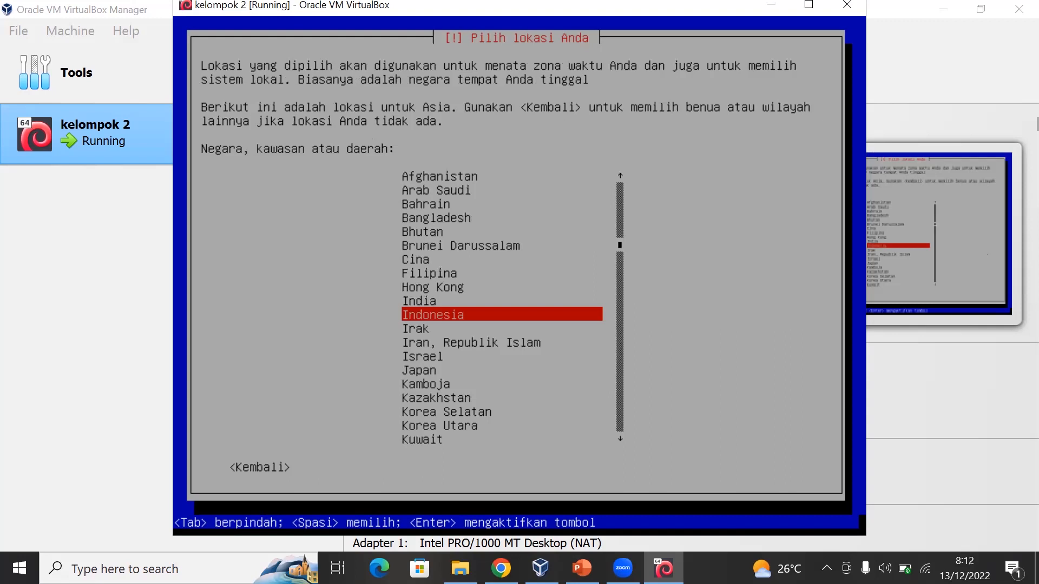
- Set the location to Indonesia and the keyboard layout to Inggris Amerika
{"action": "key", "text": "Return"}
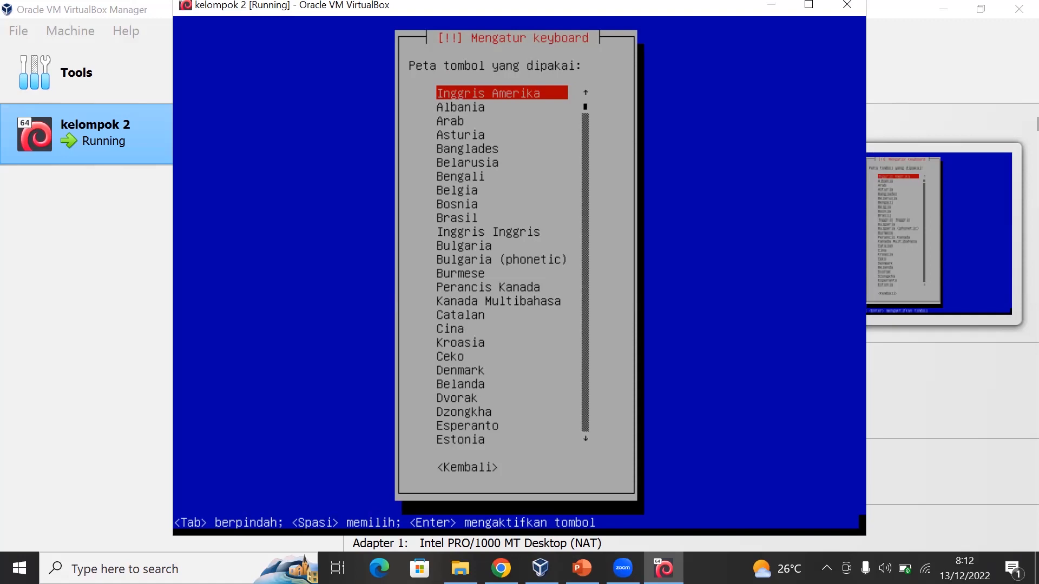
{"action": "key", "text": "Return"}
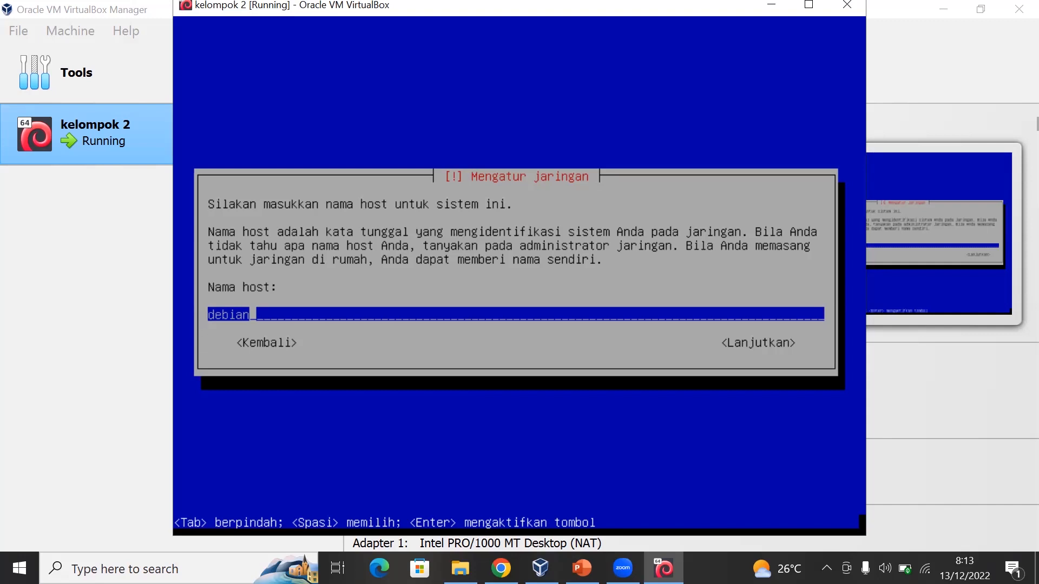
- Accept debian as the host name and leave the domain name empty
{"action": "key", "text": "Return"}
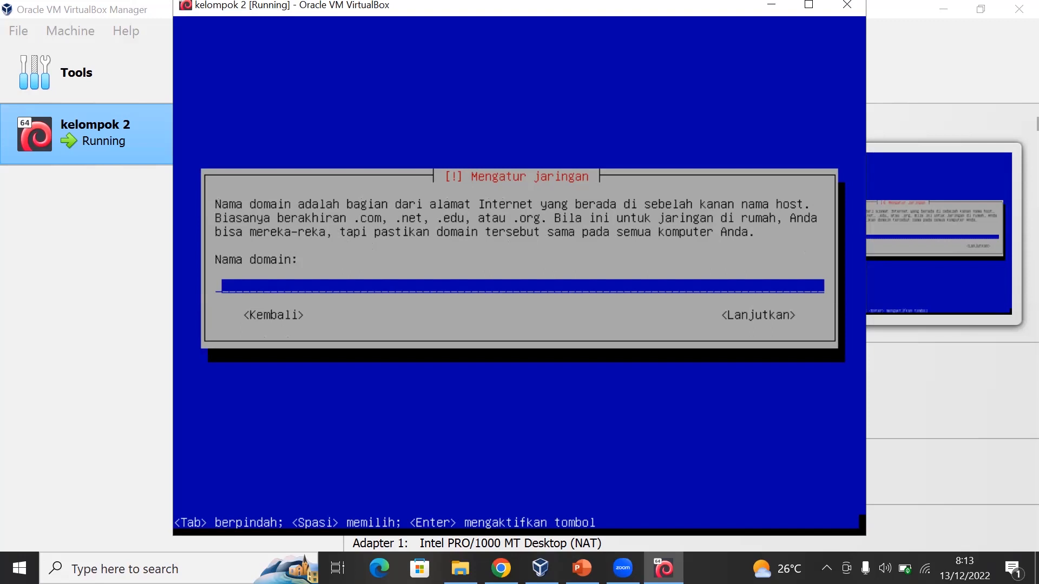
{"action": "key", "text": "Return"}
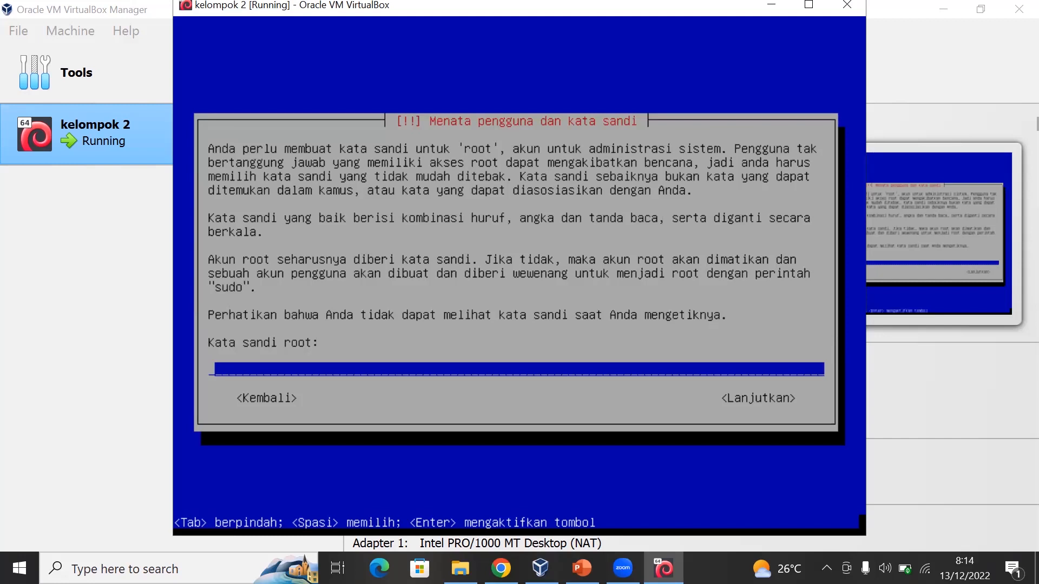
- Enter the root password and repeat it for verification
{"action": "type", "text": "***"}
{"action": "key", "text": "Return"}
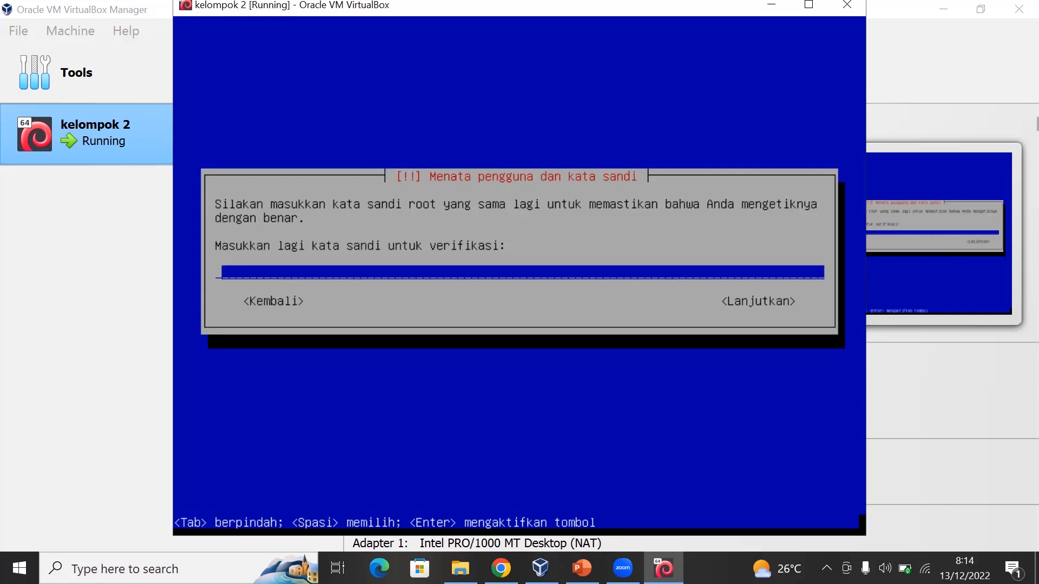
{"action": "type", "text": "123"}
{"action": "key", "text": "Return"}
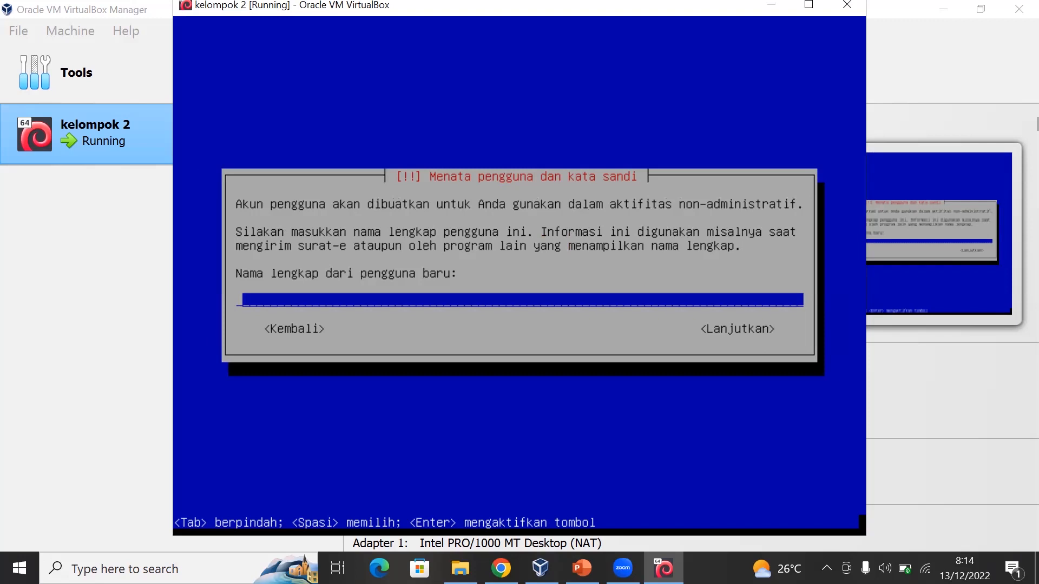
- Enter the new user's full name and accept the suggested account name
{"action": "type", "text": "Reza ad"}
{"action": "type", "text": "itya o"}
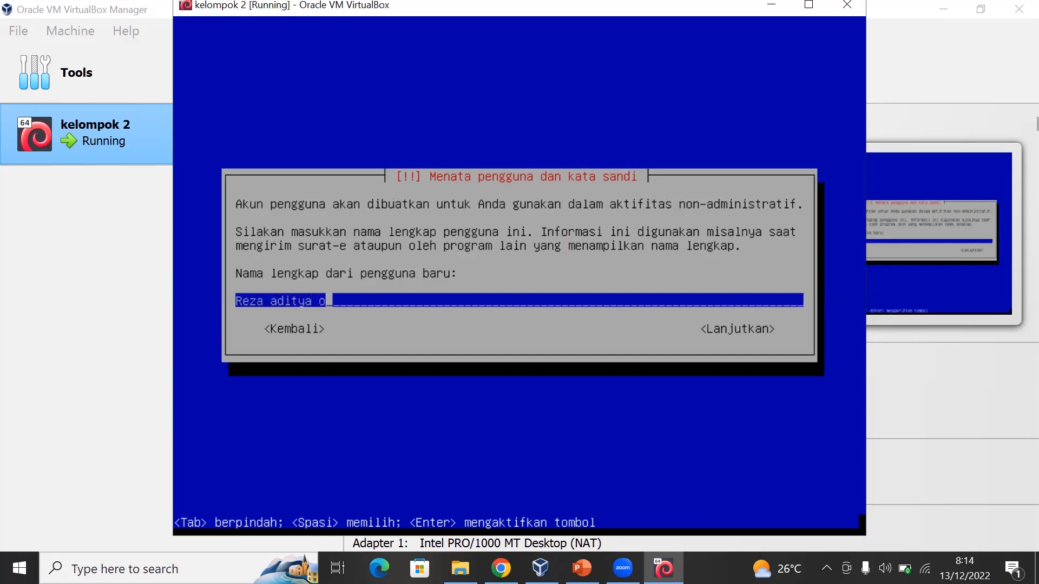
{"action": "key", "text": "BackSpace"}
{"action": "type", "text": "p"}
{"action": "key", "text": "Return"}
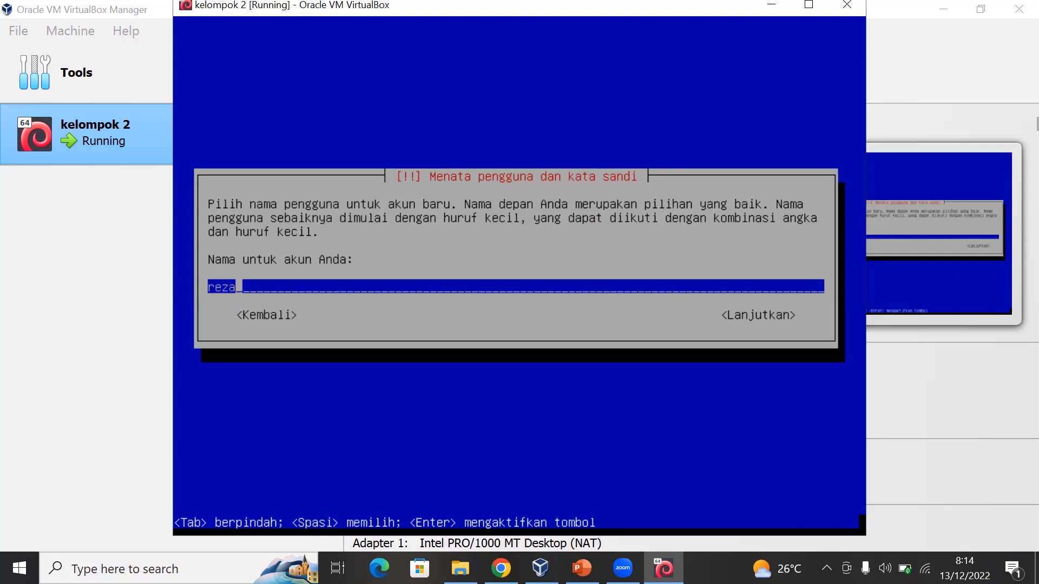
{"action": "key", "text": "Return"}
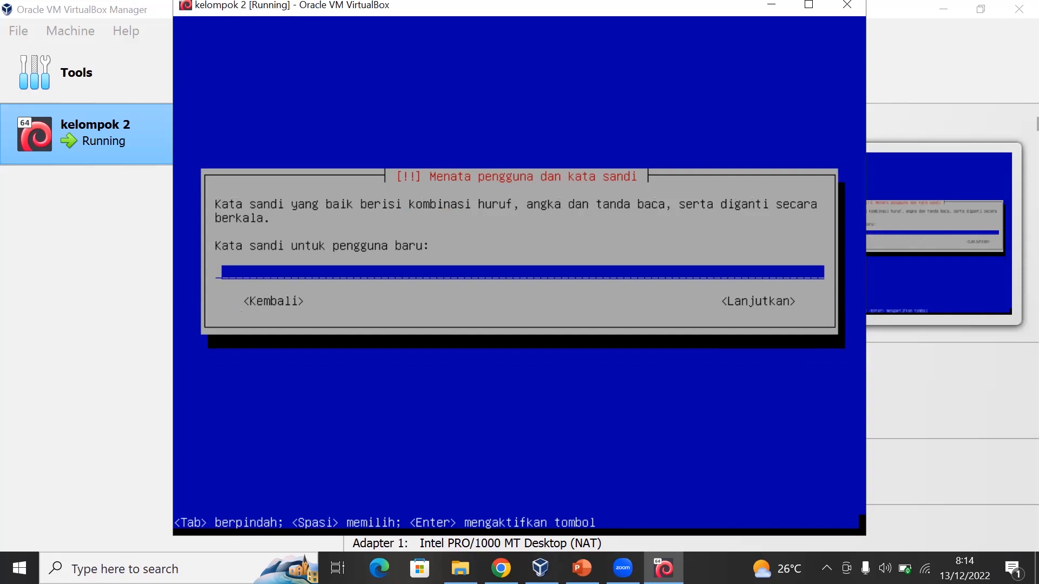
- Enter and verify the new user's password, then set the time zone to WIB (Sumatra, Jakarta, Java, Kalbar dan Kalteng)
{"action": "type", "text": "***"}
{"action": "key", "text": "Return"}
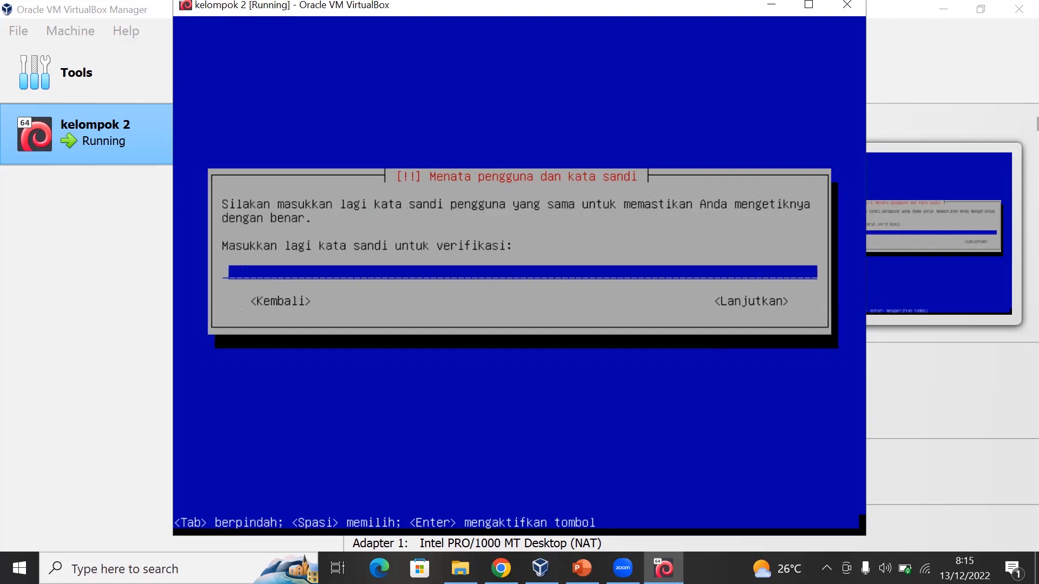
{"action": "type", "text": "***"}
{"action": "key", "text": "Return"}
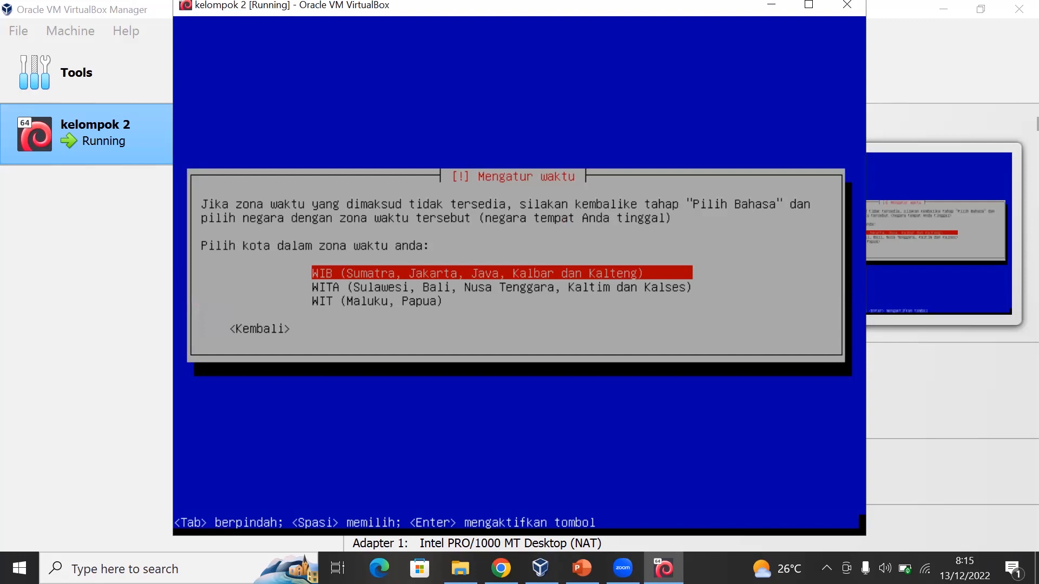
{"action": "key", "text": "Return"}
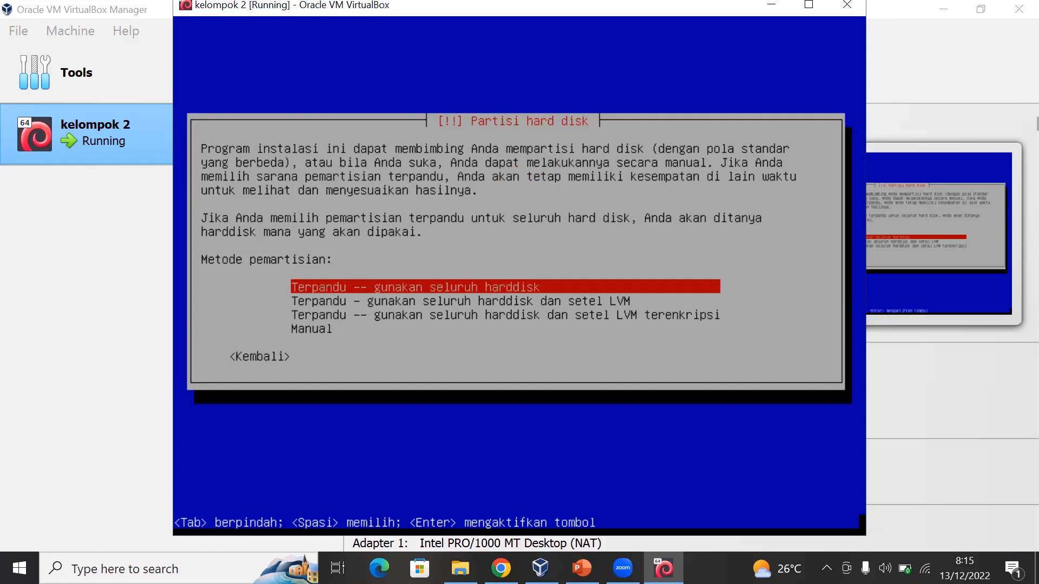
{"action": "key", "text": "Down"}
{"action": "key", "text": "Down"}
{"action": "key", "text": "Down"}
{"action": "key", "text": "Up"}
{"action": "key", "text": "Up"}
{"action": "key", "text": "Up"}
{"action": "key", "text": "Down"}
{"action": "key", "text": "Down"}
{"action": "key", "text": "Up"}
{"action": "key", "text": "Up"}
{"action": "key", "text": "Down"}
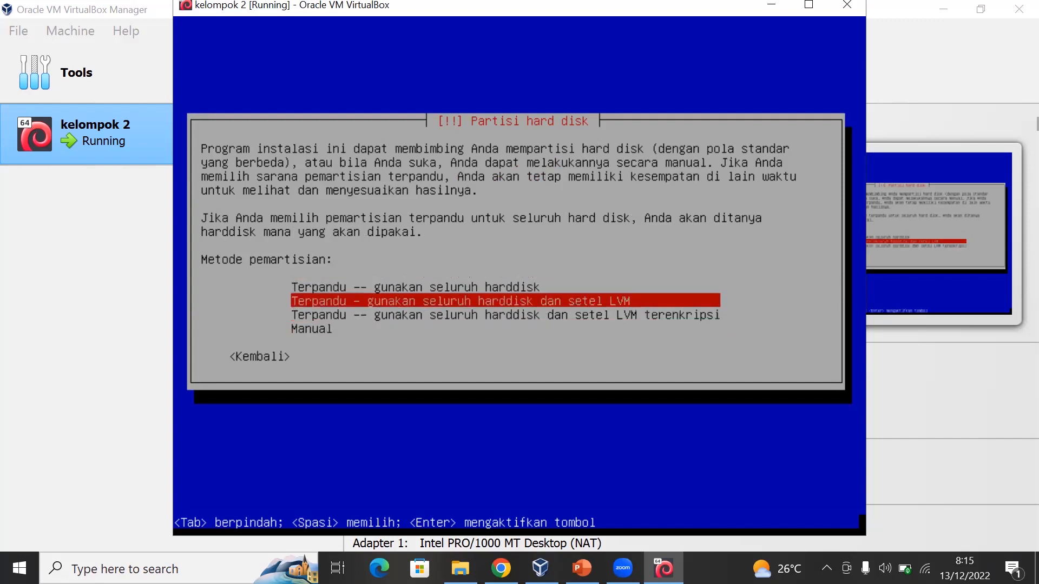
{"action": "key", "text": "Up"}
{"action": "key", "text": "Down"}
{"action": "key", "text": "Down"}
{"action": "key", "text": "Up"}
{"action": "key", "text": "Up"}
{"action": "key", "text": "Down"}
{"action": "key", "text": "Down"}
{"action": "key", "text": "Down"}
{"action": "key", "text": "Up"}
{"action": "key", "text": "Up"}
{"action": "key", "text": "Down"}
{"action": "key", "text": "Down"}
{"action": "key", "text": "Up"}
{"action": "key", "text": "Up"}
{"action": "key", "text": "Up"}
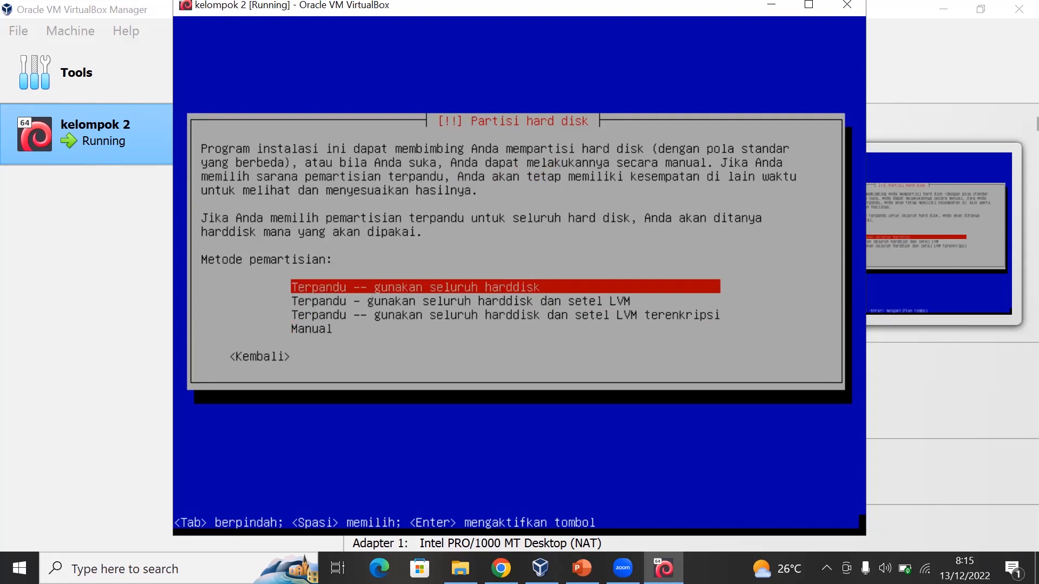
- Choose Manual as the partitioning method for the hard disk
{"action": "key", "text": "Down"}
{"action": "key", "text": "Down"}
{"action": "key", "text": "Down"}
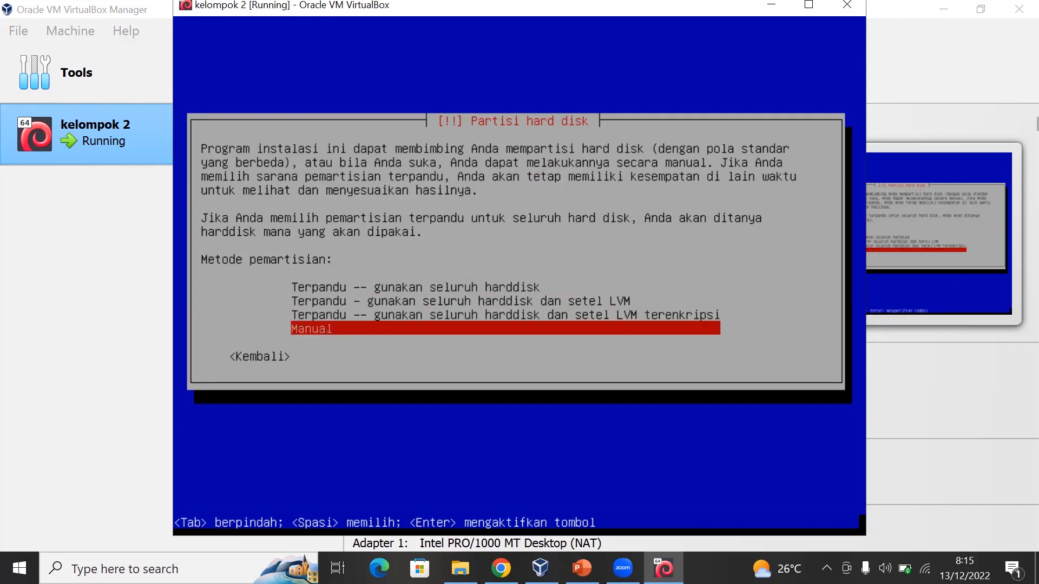
{"action": "key", "text": "Return"}
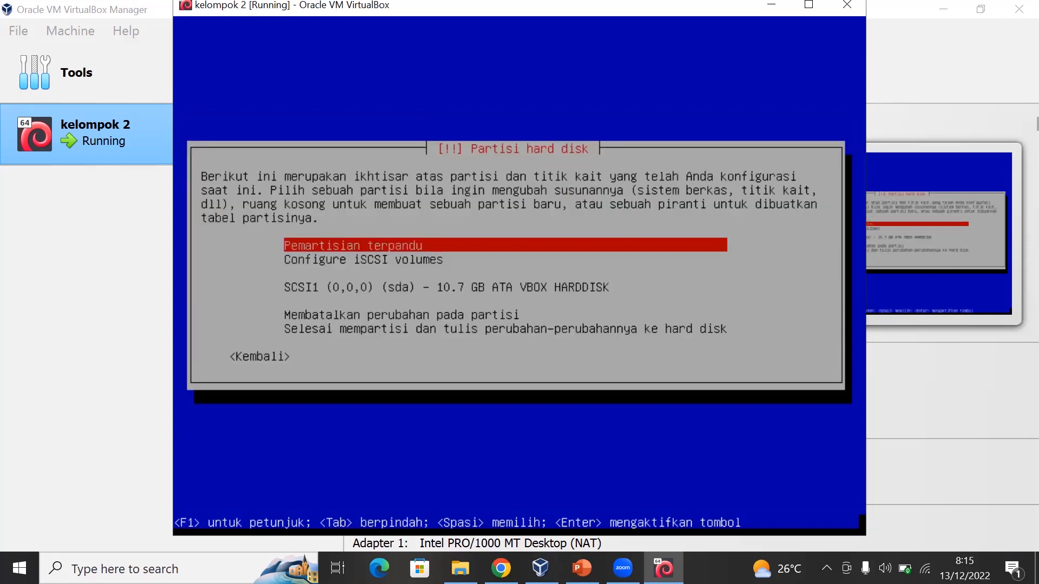
- Create a new empty partition table on the SCSI1 (0,0,0) (sda) VBOX hard disk
{"action": "key", "text": "Down"}
{"action": "key", "text": "Down"}
{"action": "key", "text": "Down"}
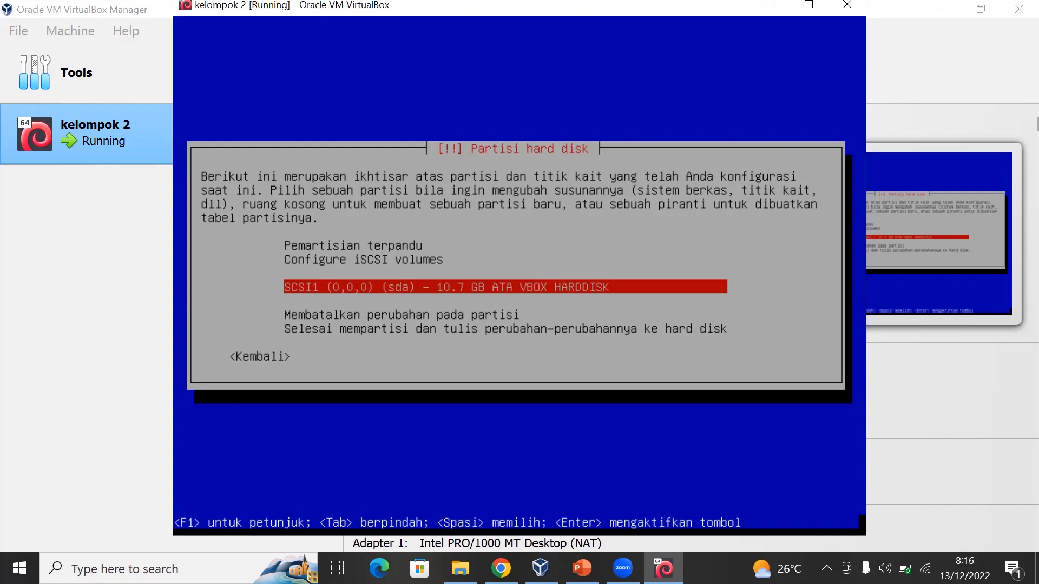
{"action": "key", "text": "Return"}
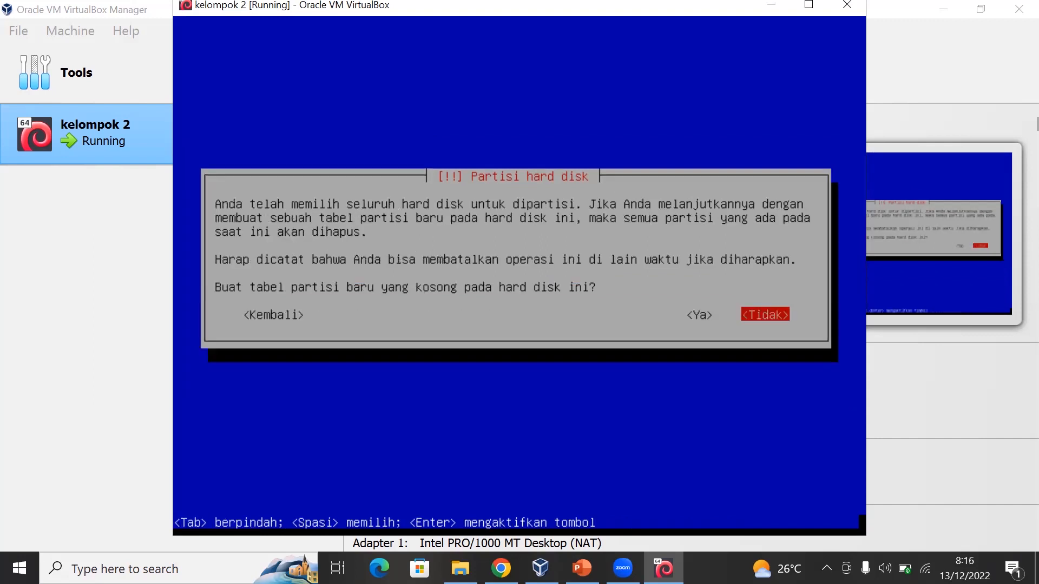
{"action": "key", "text": "Left"}
{"action": "key", "text": "Return"}
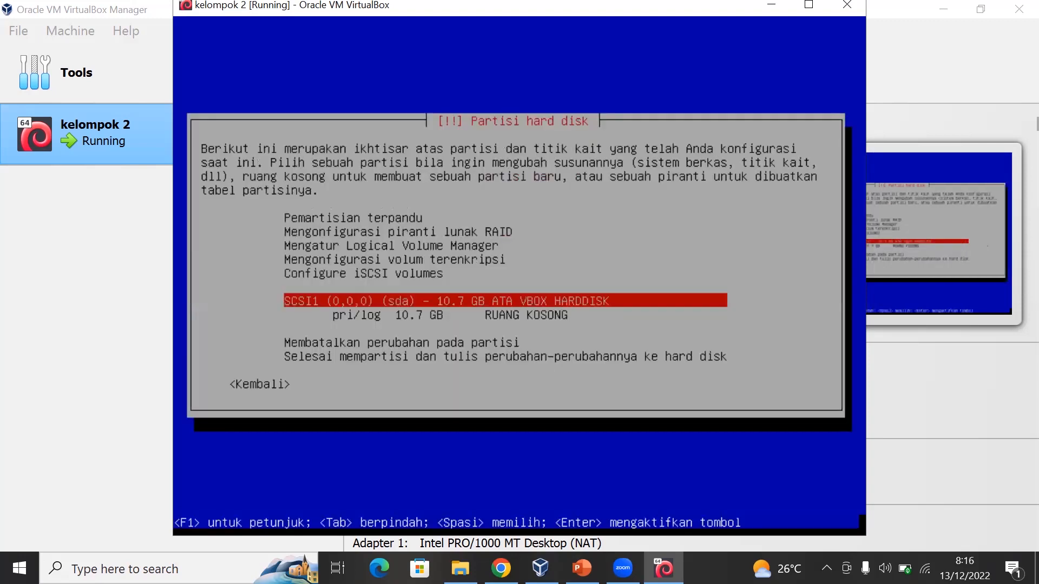
- Create a new 9 GB primary partition at the beginning of the disk's free space
{"action": "key", "text": "Down"}
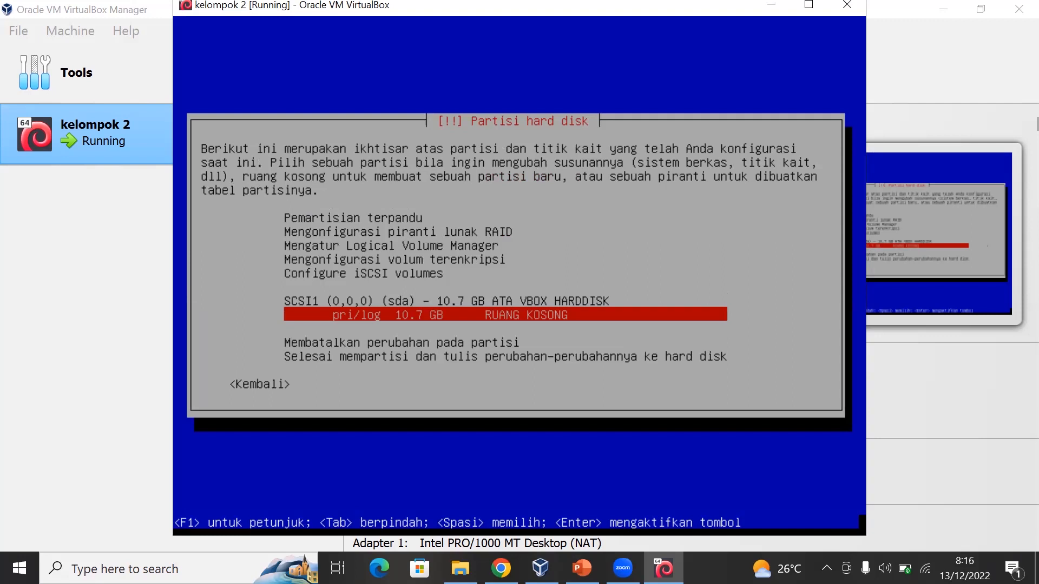
{"action": "key", "text": "Return"}
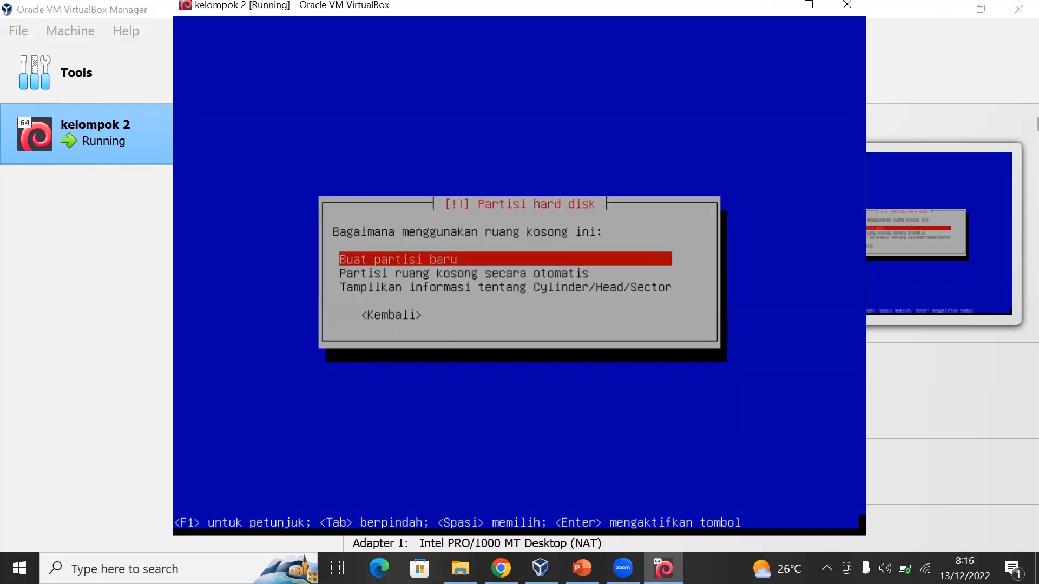
{"action": "key", "text": "Return"}
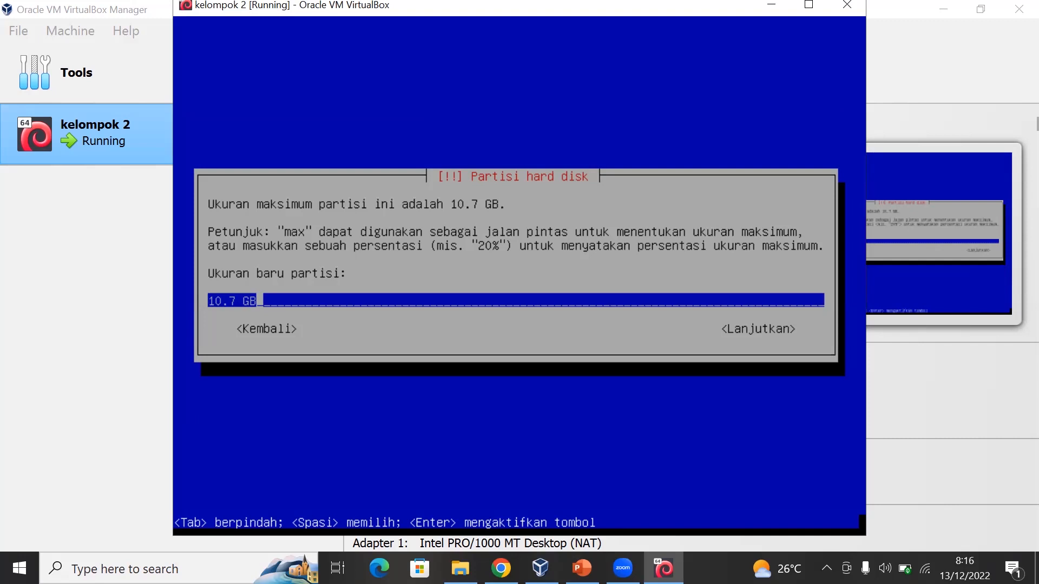
{"action": "key", "text": "Left"}
{"action": "key", "text": "Left"}
{"action": "key", "text": "Left"}
{"action": "key", "text": "BackSpace"}
{"action": "key", "text": "BackSpace"}
{"action": "key", "text": "BackSpace"}
{"action": "key", "text": "BackSpace"}
{"action": "type", "text": "9"}
{"action": "key", "text": "Return"}
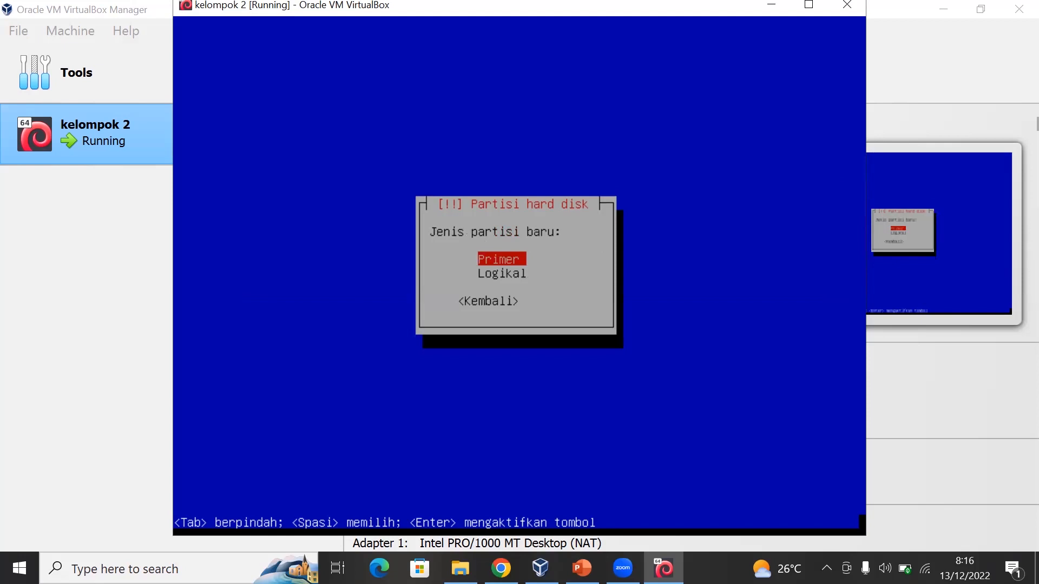
{"action": "key", "text": "Return"}
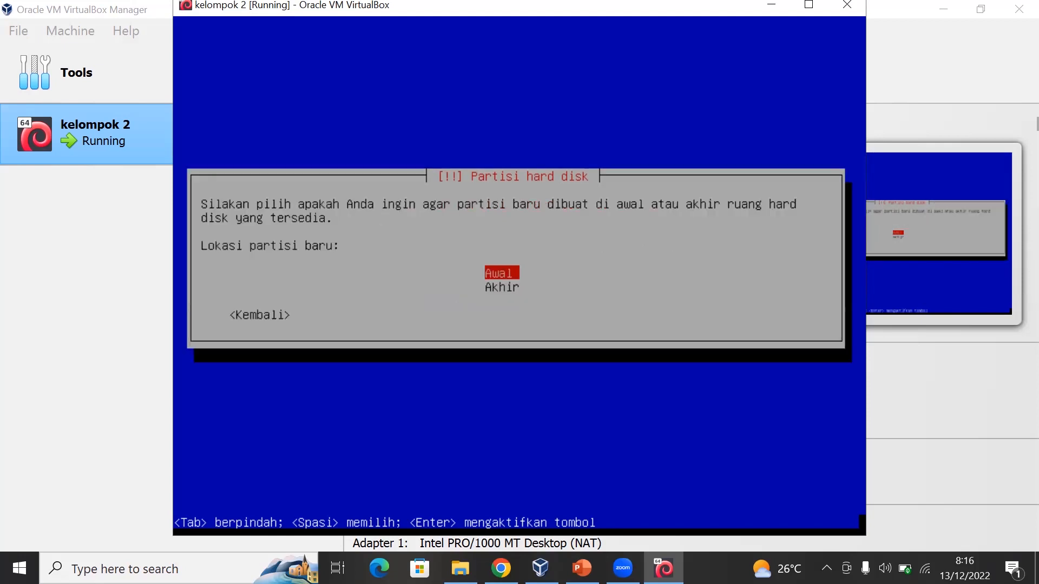
{"action": "key", "text": "Return"}
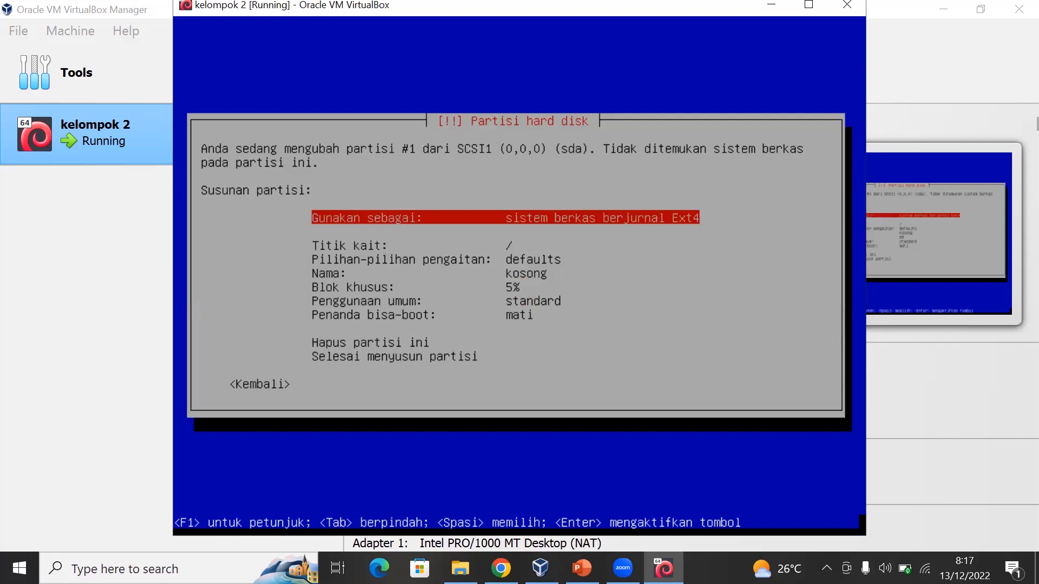
- Finish setting up the new partition, keeping the Ext4 file system and the / mount point
{"action": "key", "text": "Down"}
{"action": "key", "text": "Down"}
{"action": "key", "text": "Down"}
{"action": "key", "text": "Down"}
{"action": "key", "text": "Down"}
{"action": "key", "text": "Down"}
{"action": "key", "text": "Down"}
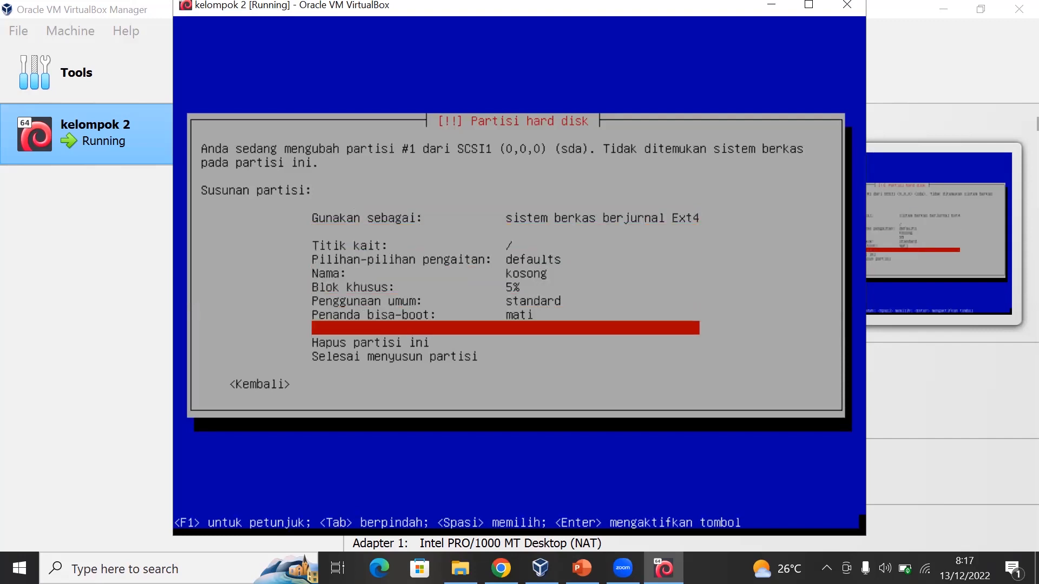
{"action": "key", "text": "Down"}
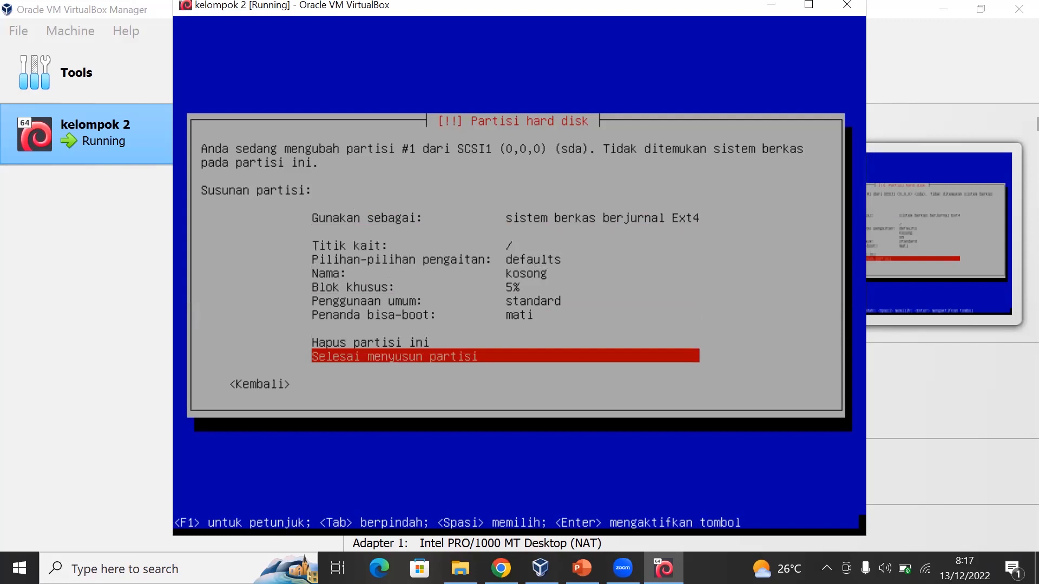
{"action": "key", "text": "Return"}
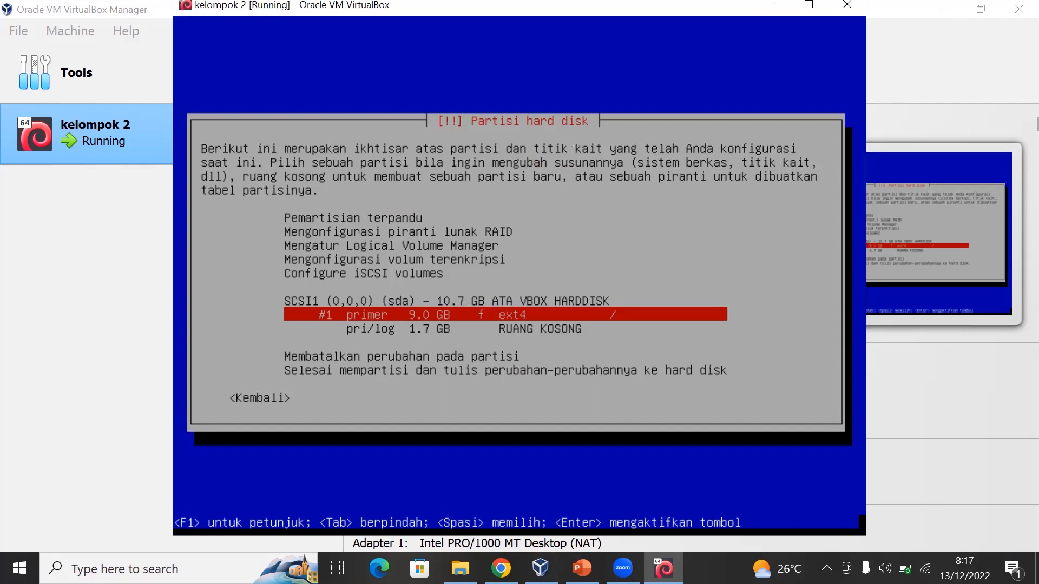
- Create a new 1.7 GB primary partition from the disk's remaining free space
{"action": "key", "text": "Down"}
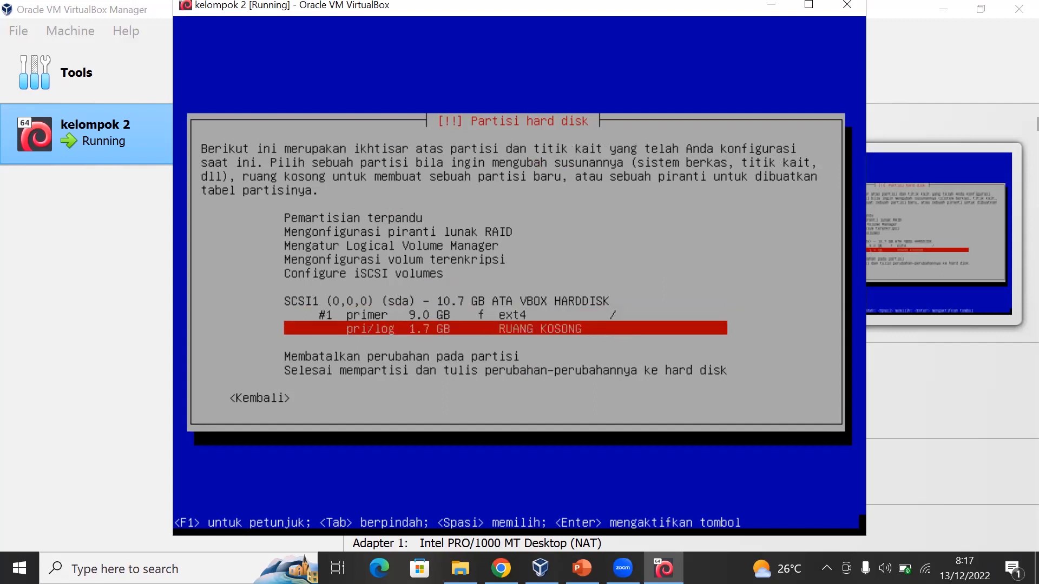
{"action": "key", "text": "Return"}
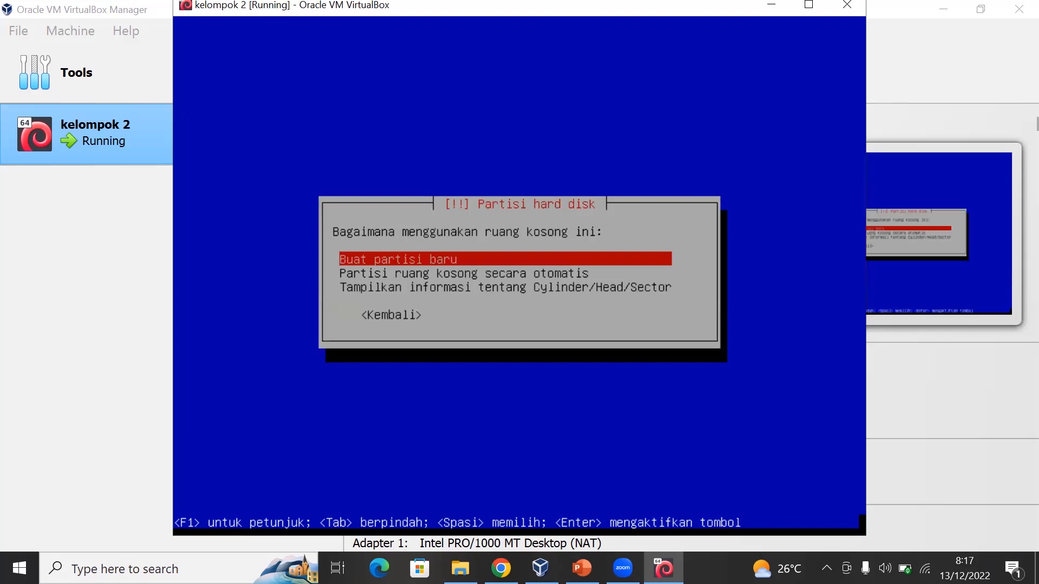
{"action": "key", "text": "Return"}
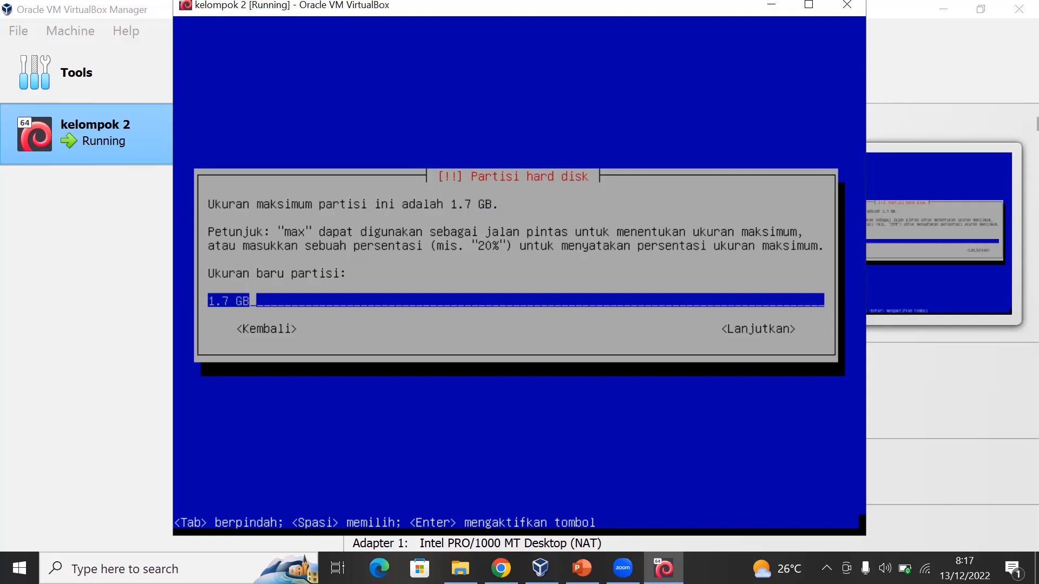
{"action": "key", "text": "Return"}
{"action": "key", "text": "Up"}
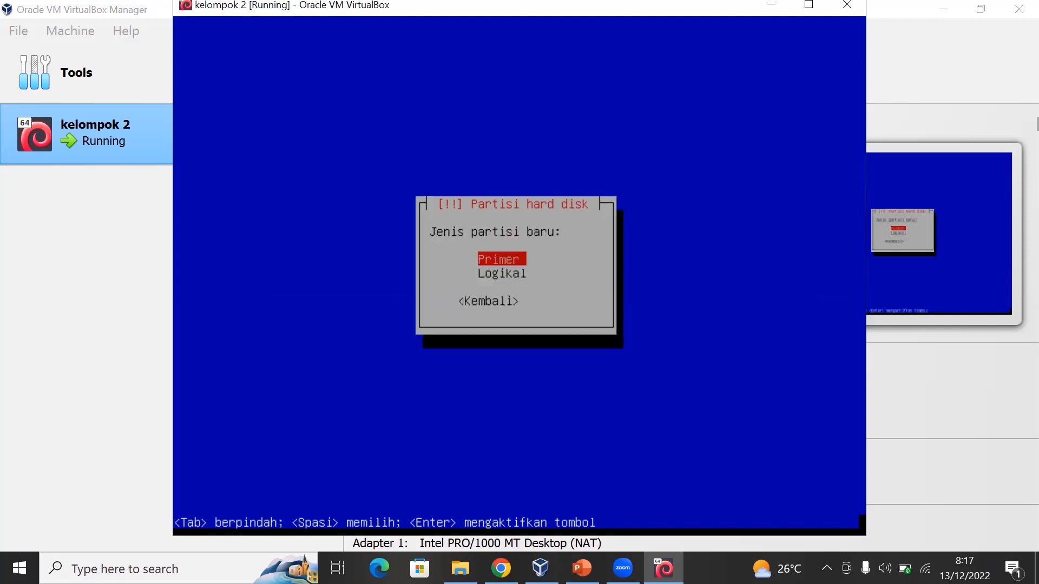
{"action": "key", "text": "Return"}
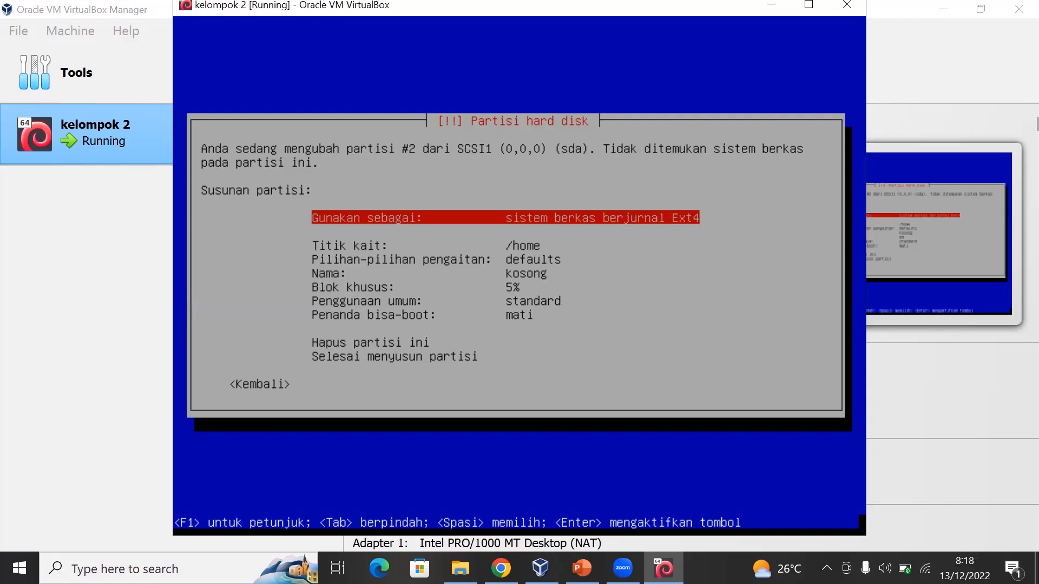
- Set partition #2 to be used as swap space (ruang swap)
{"action": "key", "text": "Return"}
{"action": "key", "text": "Down"}
{"action": "key", "text": "Down"}
{"action": "key", "text": "Down"}
{"action": "key", "text": "Down"}
{"action": "key", "text": "Down"}
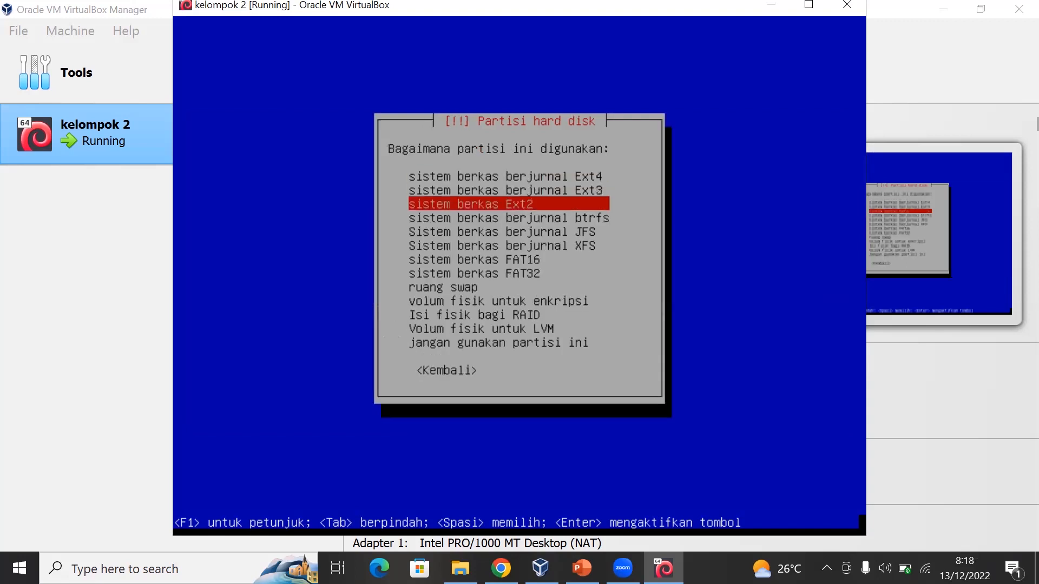
{"action": "key", "text": "Down"}
{"action": "key", "text": "Down"}
{"action": "key", "text": "Down"}
{"action": "key", "text": "Return"}
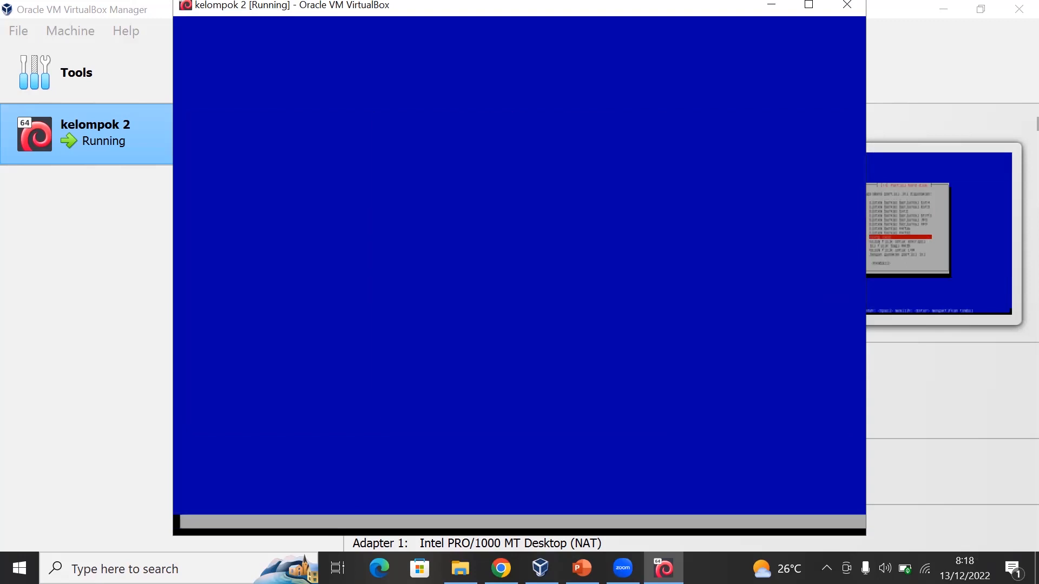
- Finish setting up the swap partition, leaving its bootable flag off
{"action": "key", "text": "Down"}
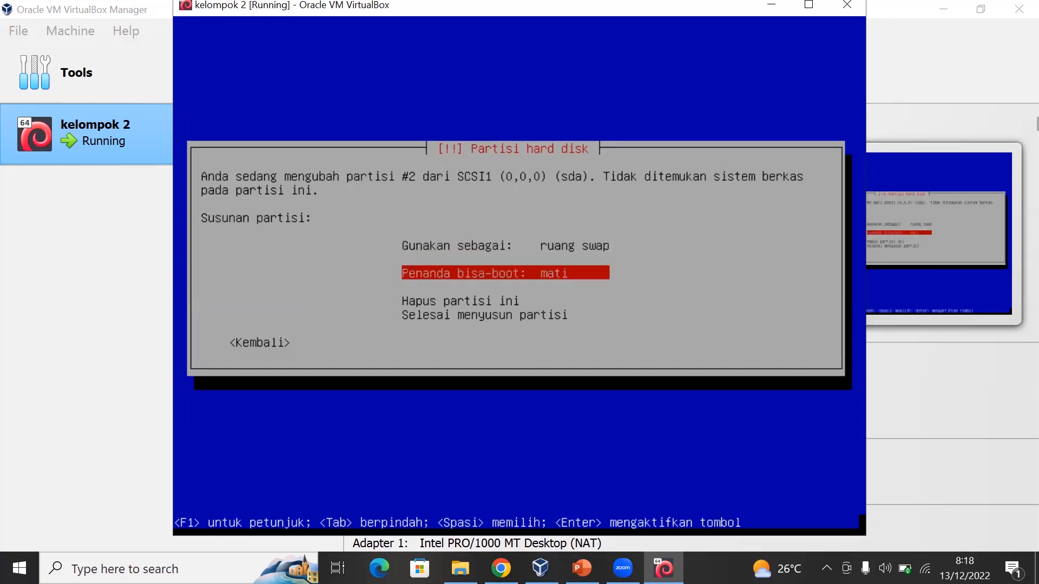
{"action": "key", "text": "Up"}
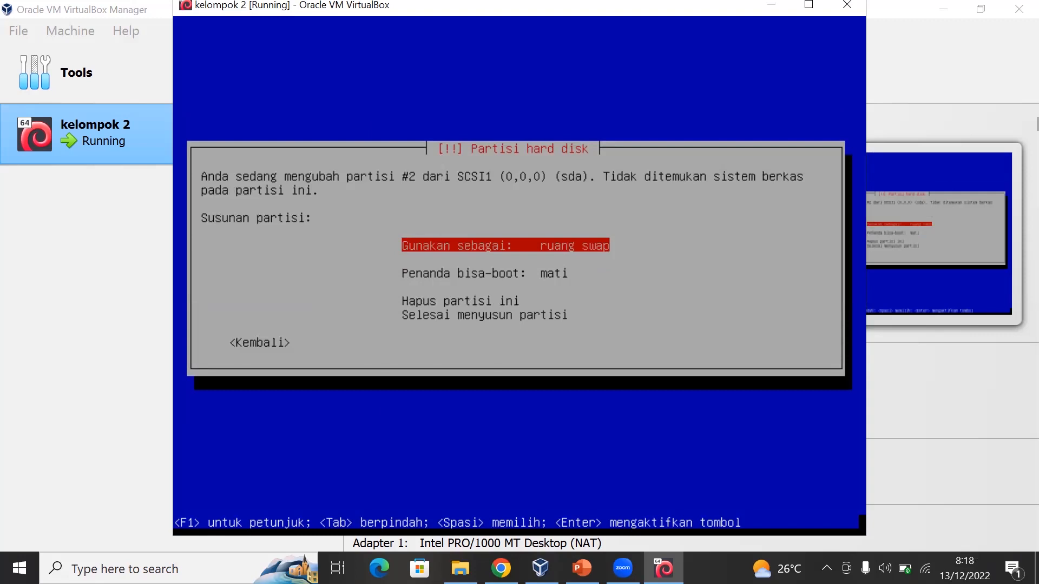
{"action": "key", "text": "Down"}
{"action": "key", "text": "Up"}
{"action": "key", "text": "Down"}
{"action": "key", "text": "Down"}
{"action": "key", "text": "Down"}
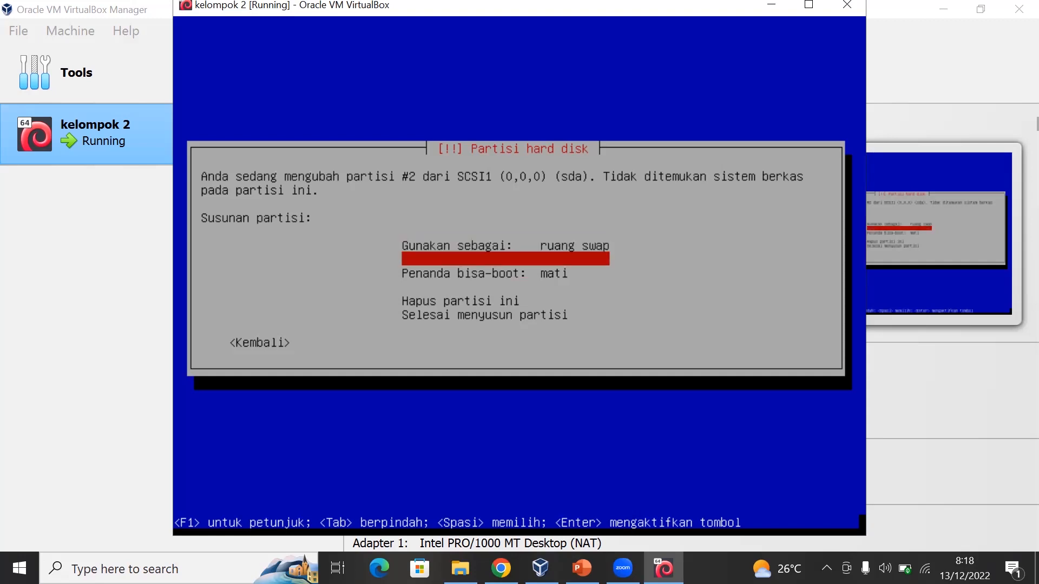
{"action": "key", "text": "Return"}
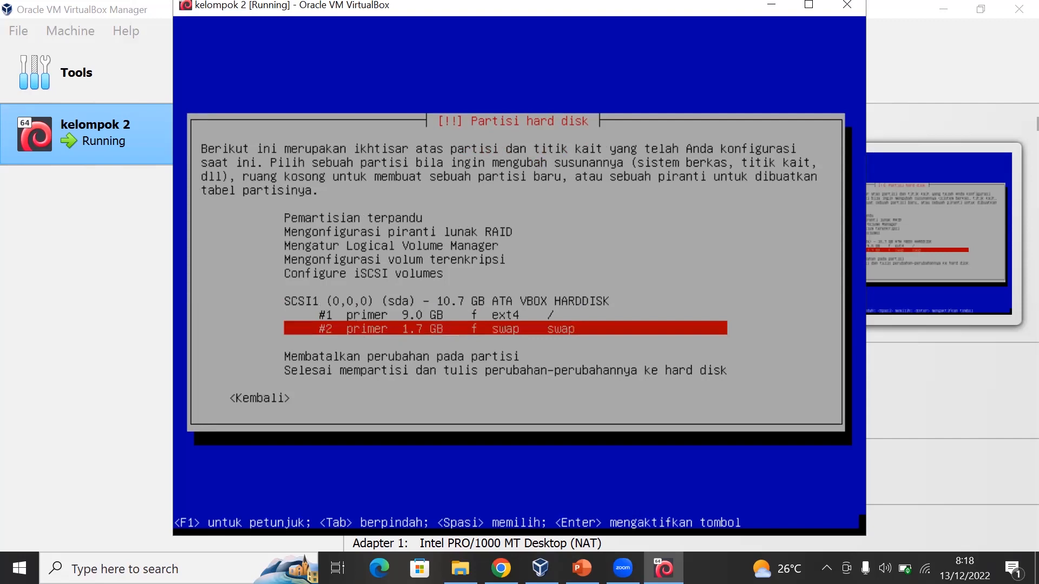
- Finish partitioning and write the ext4 and swap partition changes to the hard disk
{"action": "key", "text": "Down"}
{"action": "key", "text": "Down"}
{"action": "key", "text": "Down"}
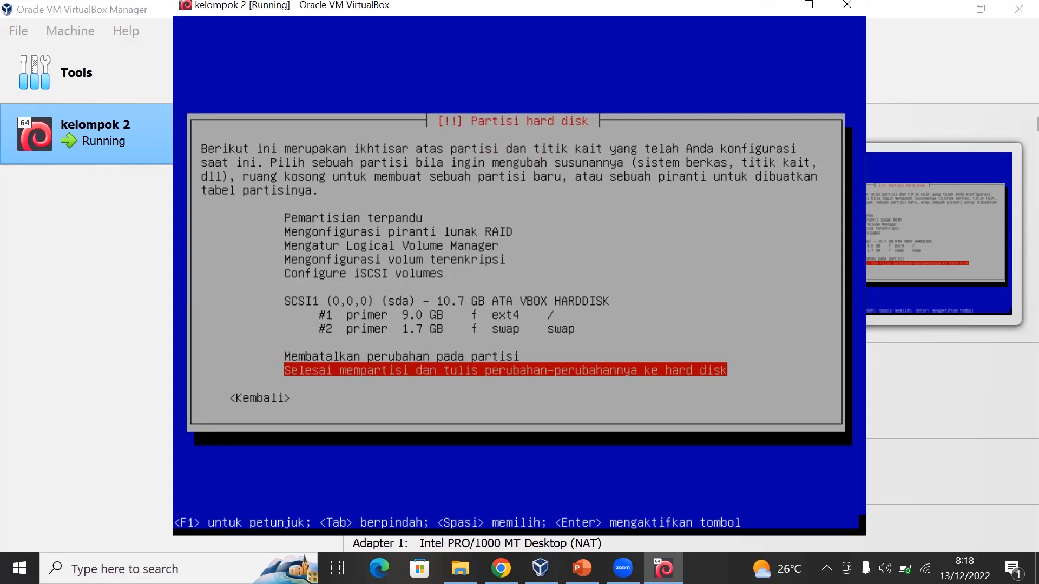
{"action": "key", "text": "Return"}
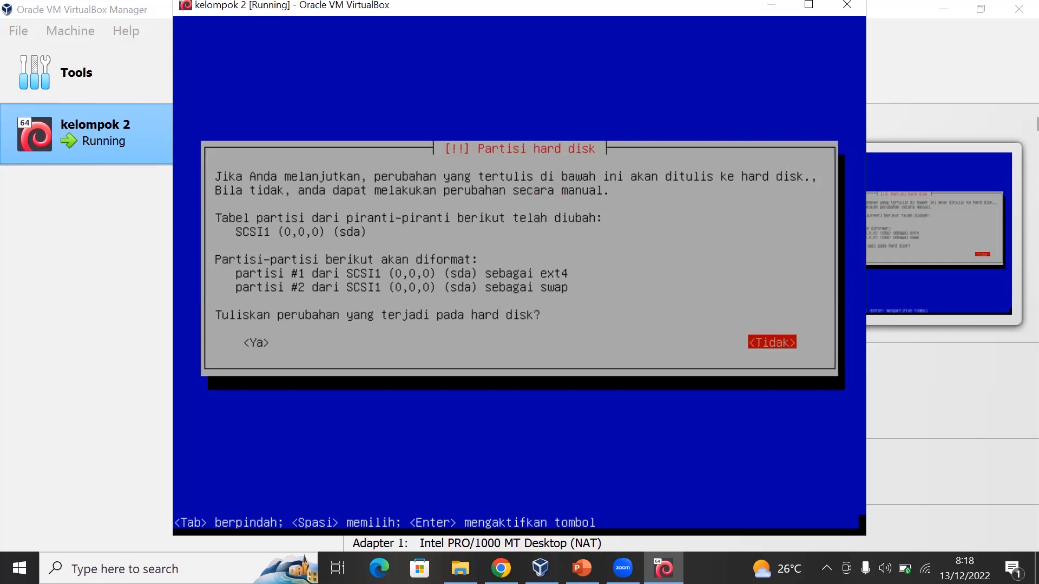
{"action": "key", "text": "Tab"}
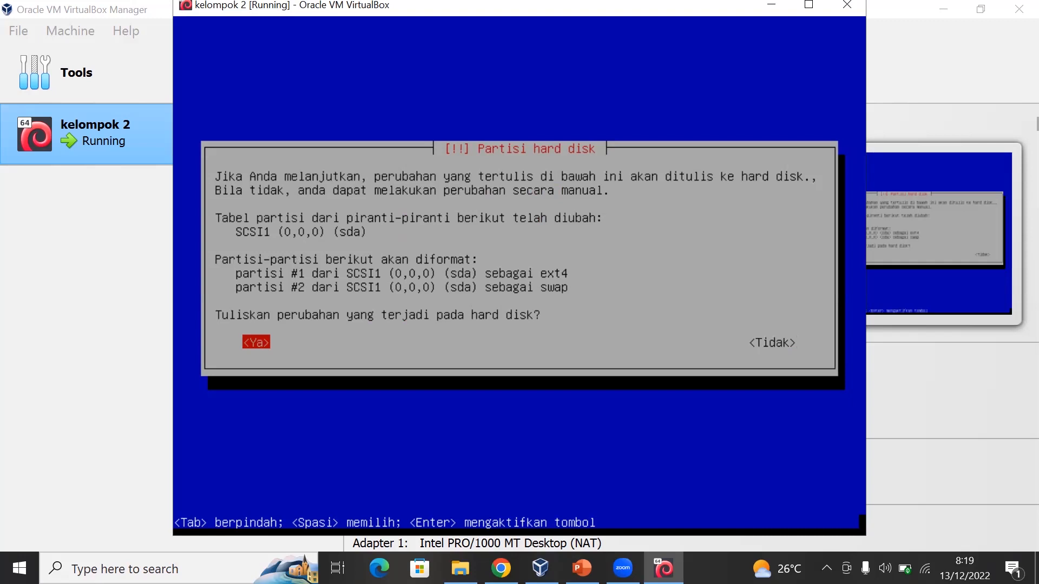
{"action": "key", "text": "Return"}
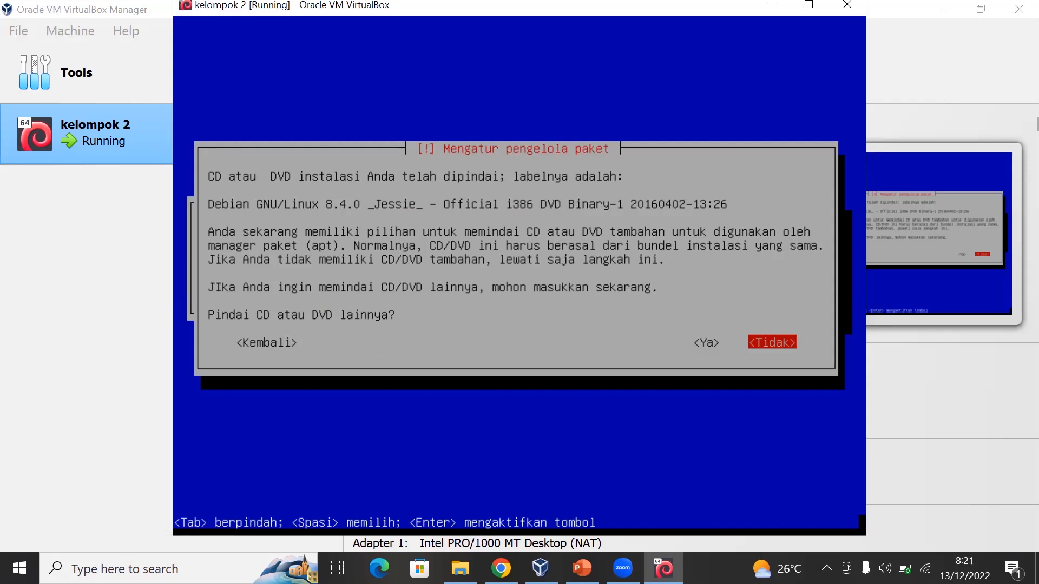
- Decline scanning another CD or DVD, using a network mirror, and joining the Debian package usage survey
{"action": "key", "text": "Return"}
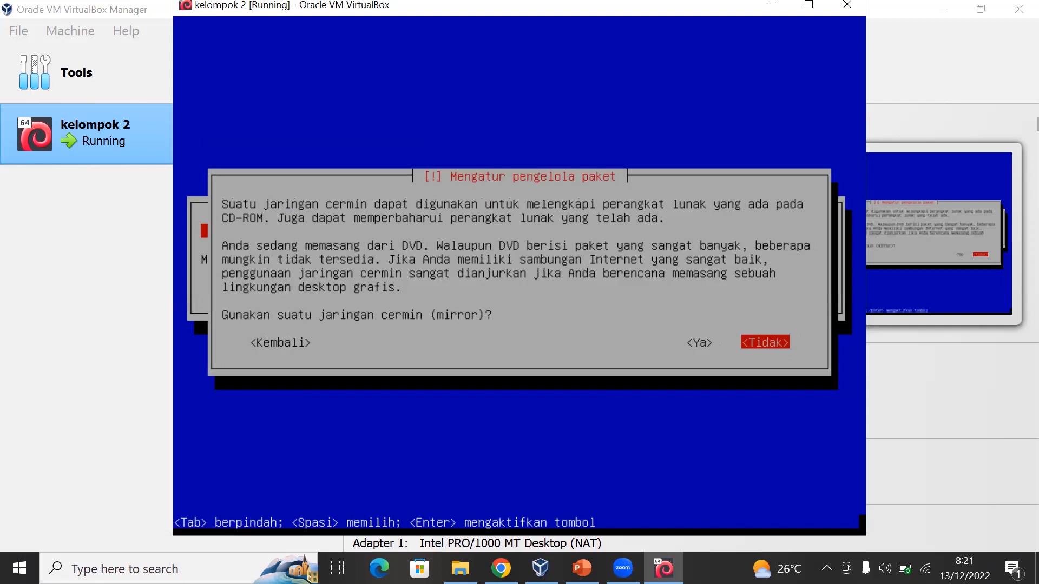
{"action": "key", "text": "Return"}
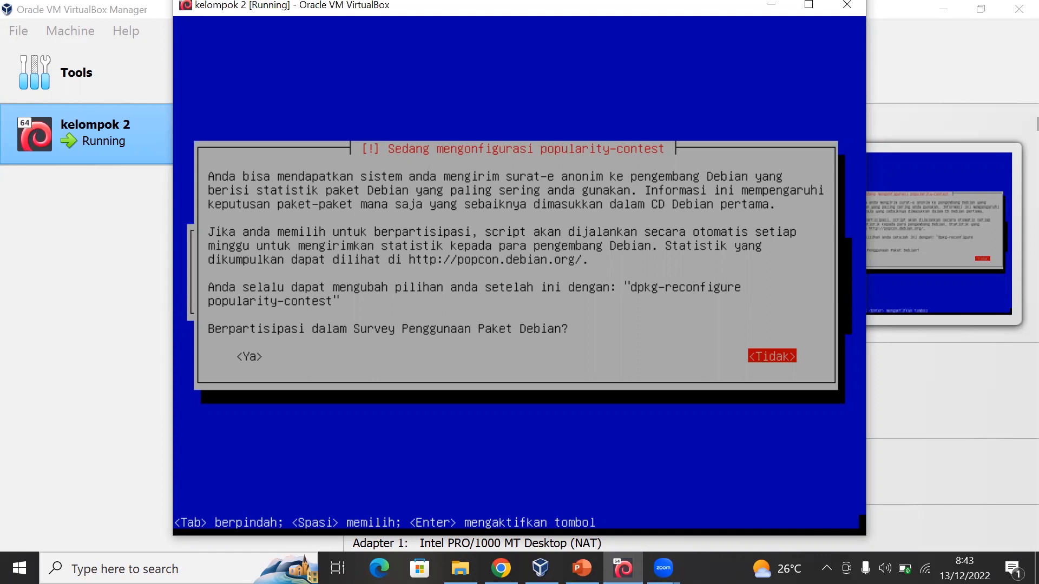
{"action": "key", "text": "Return"}
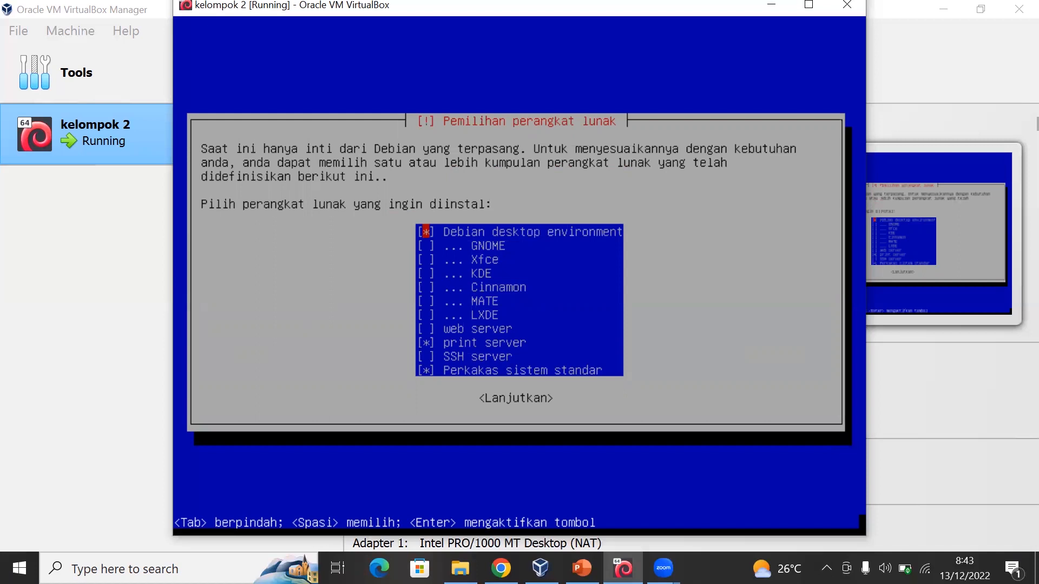
- Deselect Debian desktop environment and print server, keep only the standard system utilities (Perkakas sistem standar), and install the selection
{"action": "key", "text": "Down"}
{"action": "key", "text": "Up"}
{"action": "key", "text": "Down"}
{"action": "key", "text": "Down"}
{"action": "key", "text": "Down"}
{"action": "key", "text": "Up"}
{"action": "key", "text": "Up"}
{"action": "key", "text": "Up"}
{"action": "key", "text": "Down"}
{"action": "key", "text": "Down"}
{"action": "key", "text": "Down"}
{"action": "key", "text": "Down"}
{"action": "key", "text": "Down"}
{"action": "key", "text": "Down"}
{"action": "key", "text": "Down"}
{"action": "key", "text": "Down"}
{"action": "key", "text": "Up"}
{"action": "key", "text": "Up"}
{"action": "key", "text": "Up"}
{"action": "key", "text": "Up"}
{"action": "key", "text": "Up"}
{"action": "key", "text": "Up"}
{"action": "key", "text": "Up"}
{"action": "key", "text": "Up"}
{"action": "key", "text": "Down"}
{"action": "key", "text": "Down"}
{"action": "key", "text": "Down"}
{"action": "key", "text": "Down"}
{"action": "key", "text": "Down"}
{"action": "key", "text": "Down"}
{"action": "key", "text": "Down"}
{"action": "key", "text": "Down"}
{"action": "key", "text": "space"}
{"action": "key", "text": "Up"}
{"action": "key", "text": "Down"}
{"action": "key", "text": "Down"}
{"action": "key", "text": "Up"}
{"action": "key", "text": "Up"}
{"action": "key", "text": "Down"}
{"action": "key", "text": "Down"}
{"action": "key", "text": "Up"}
{"action": "key", "text": "Up"}
{"action": "key", "text": "Down"}
{"action": "key", "text": "Down"}
{"action": "key", "text": "Up"}
{"action": "key", "text": "Up"}
{"action": "key", "text": "Down"}
{"action": "key", "text": "Up"}
{"action": "key", "text": "Down"}
{"action": "key", "text": "Down"}
{"action": "key", "text": "Up"}
{"action": "key", "text": "Up"}
{"action": "key", "text": "Down"}
{"action": "key", "text": "Down"}
{"action": "key", "text": "Up"}
{"action": "key", "text": "Up"}
{"action": "key", "text": "Up"}
{"action": "key", "text": "Down"}
{"action": "key", "text": "Down"}
{"action": "key", "text": "Up"}
{"action": "key", "text": "Down"}
{"action": "key", "text": "Down"}
{"action": "key", "text": "Down"}
{"action": "key", "text": "Up"}
{"action": "key", "text": "Down"}
{"action": "key", "text": "Tab"}
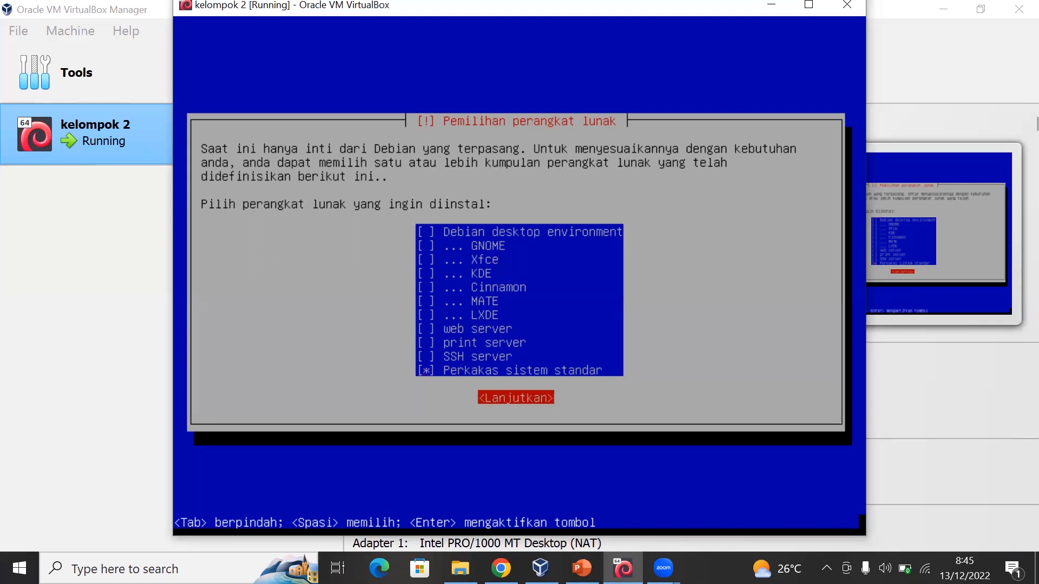
{"action": "key", "text": "Return"}
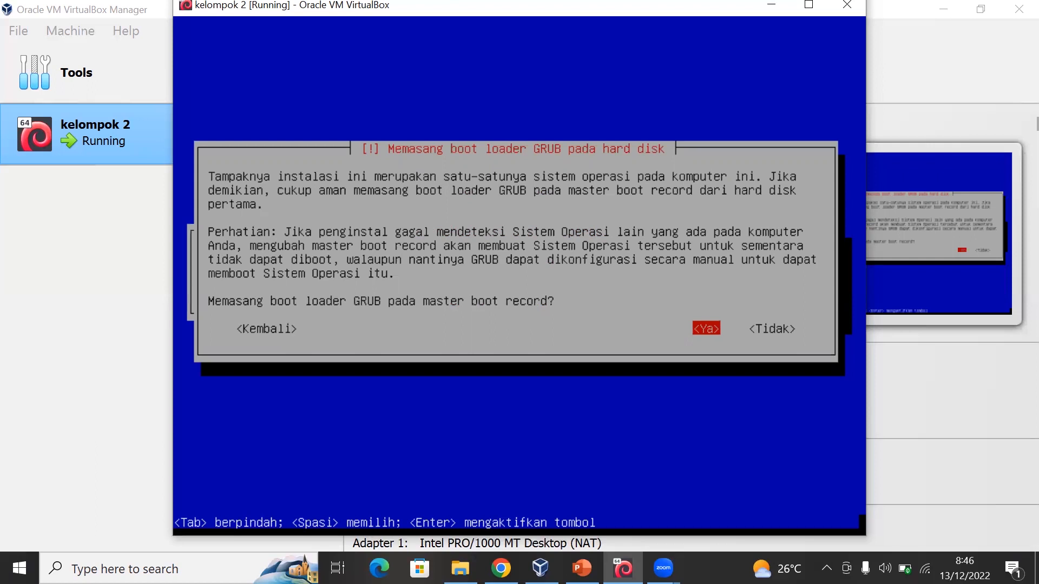
- Install the GRUB boot loader to the master boot record of /dev/sda
{"action": "key", "text": "Return"}
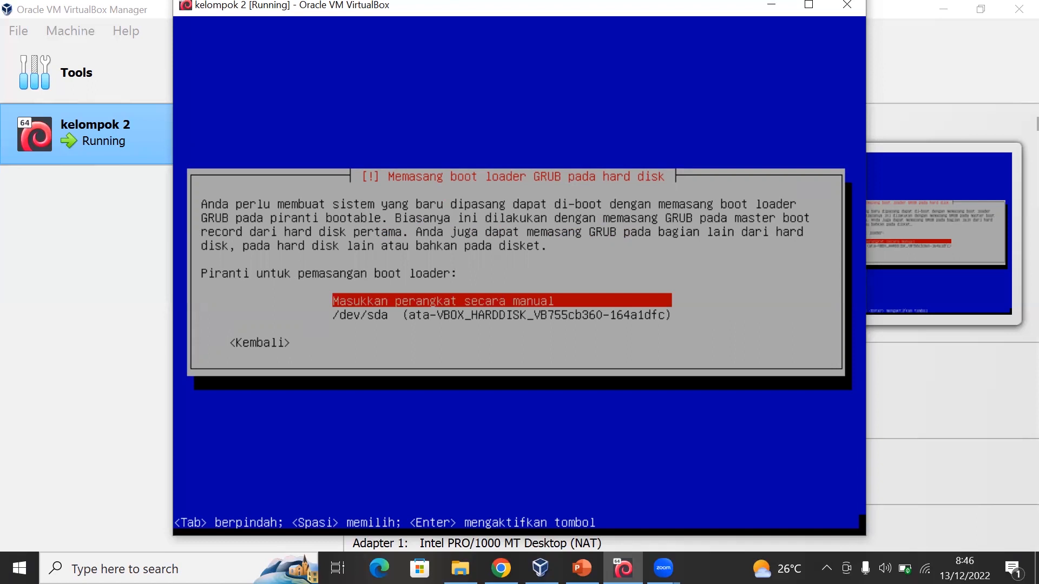
{"action": "key", "text": "Down"}
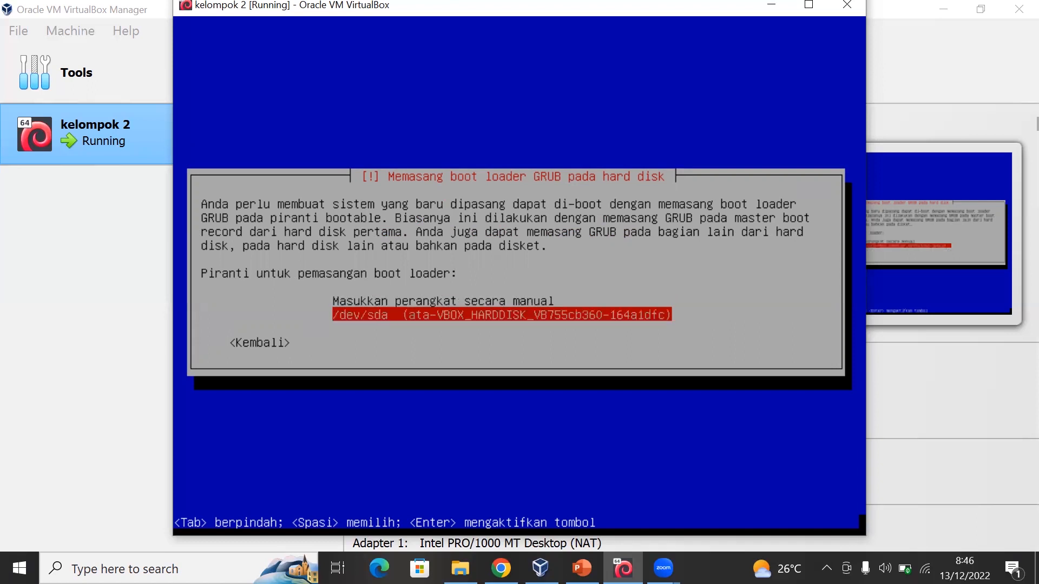
{"action": "key", "text": "Return"}
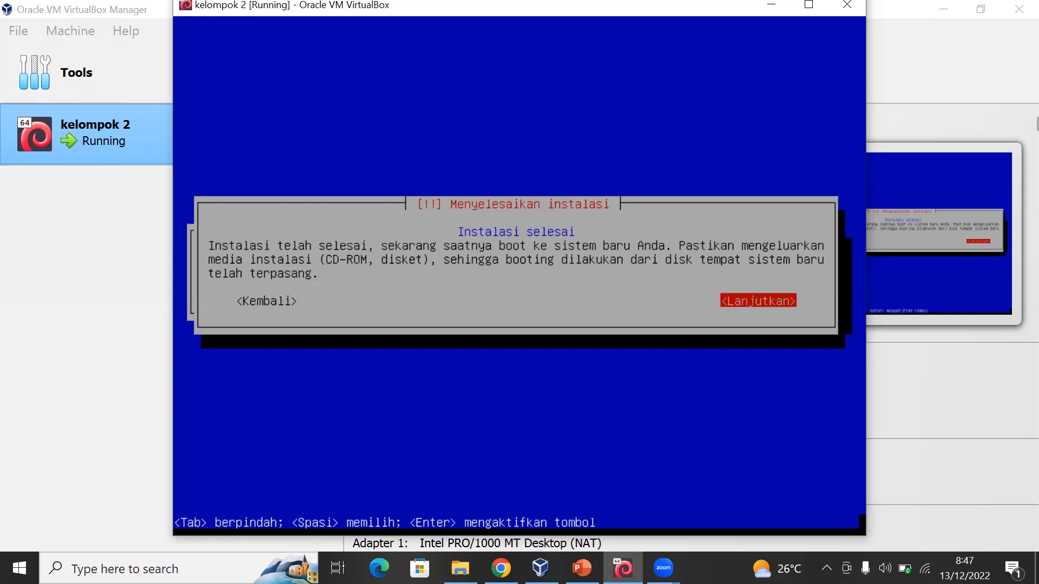
- Complete the installation, boot into the new Debian system, and log in as root with the root account password
{"action": "key", "text": "Return"}
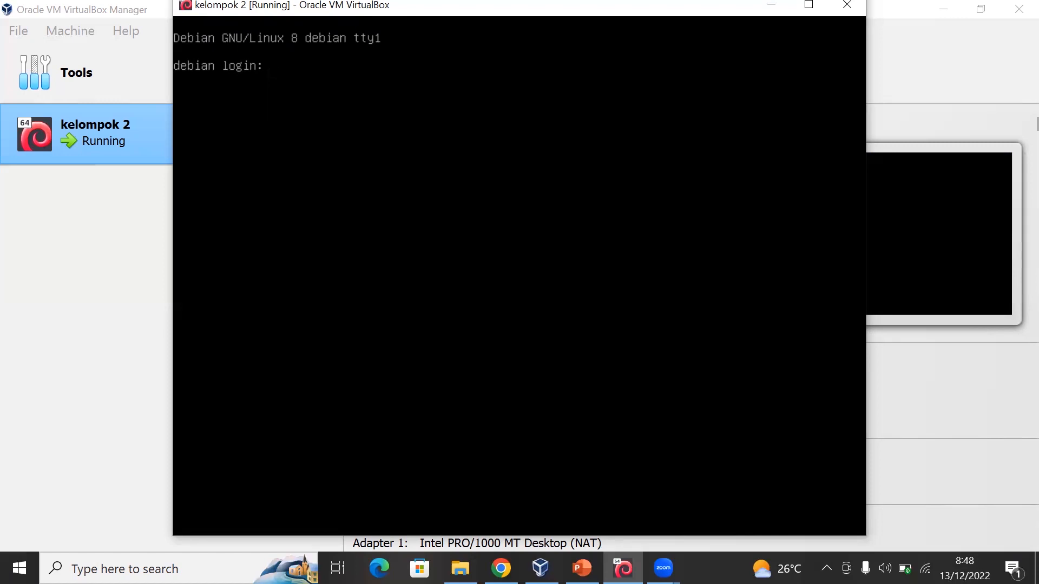
{"action": "type", "text": "root"}
{"action": "key", "text": "Return"}
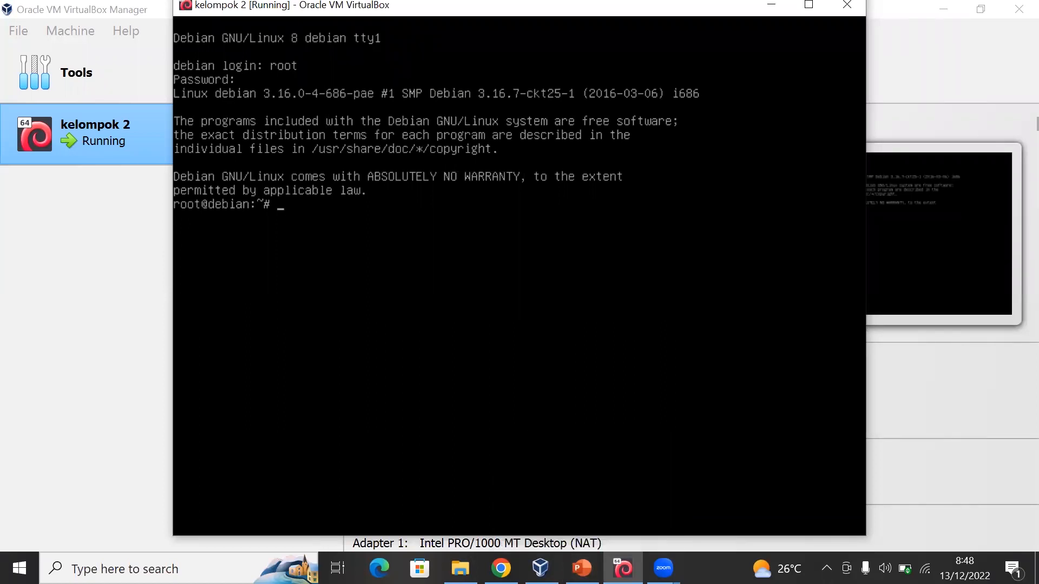
- Switch to the SO Linux Debian presentation in PowerPoint and view the Proses Konfigurasi section in the slide show, then exit it
{"action": "left_click", "coordinate": [582, 568]}
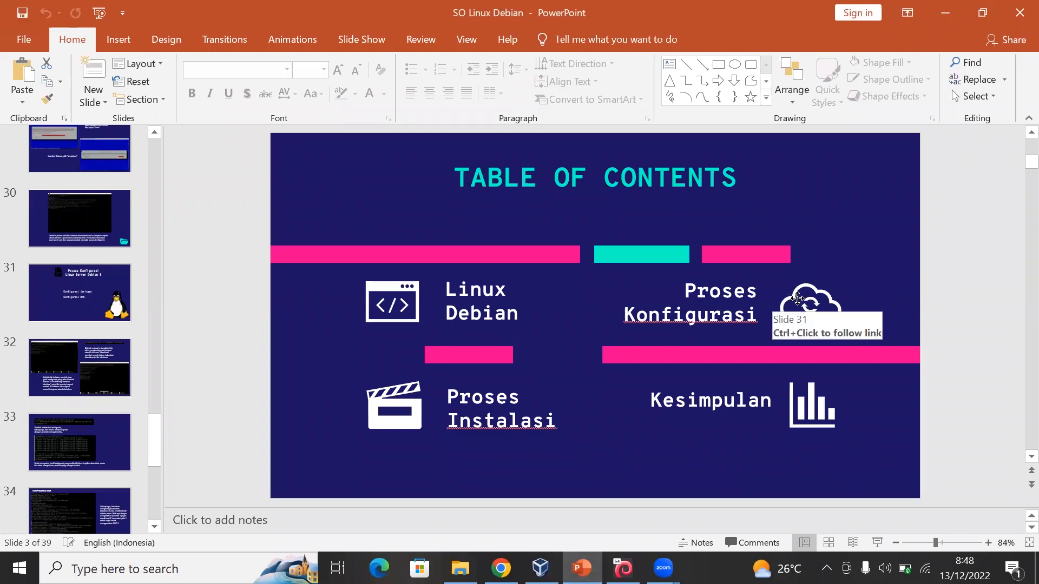
{"action": "left_click", "coordinate": [797, 298]}
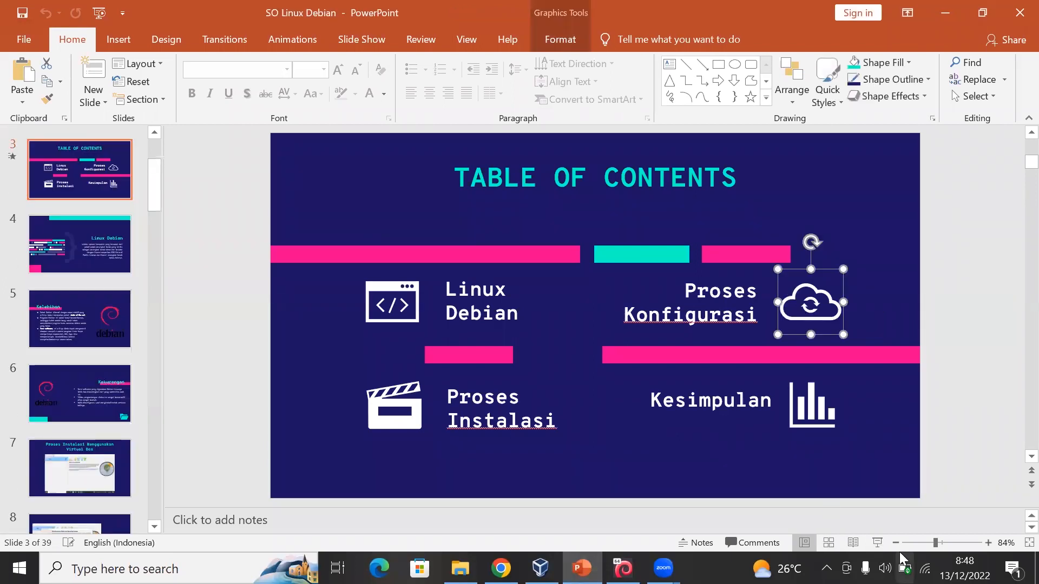
{"action": "left_click", "coordinate": [877, 543]}
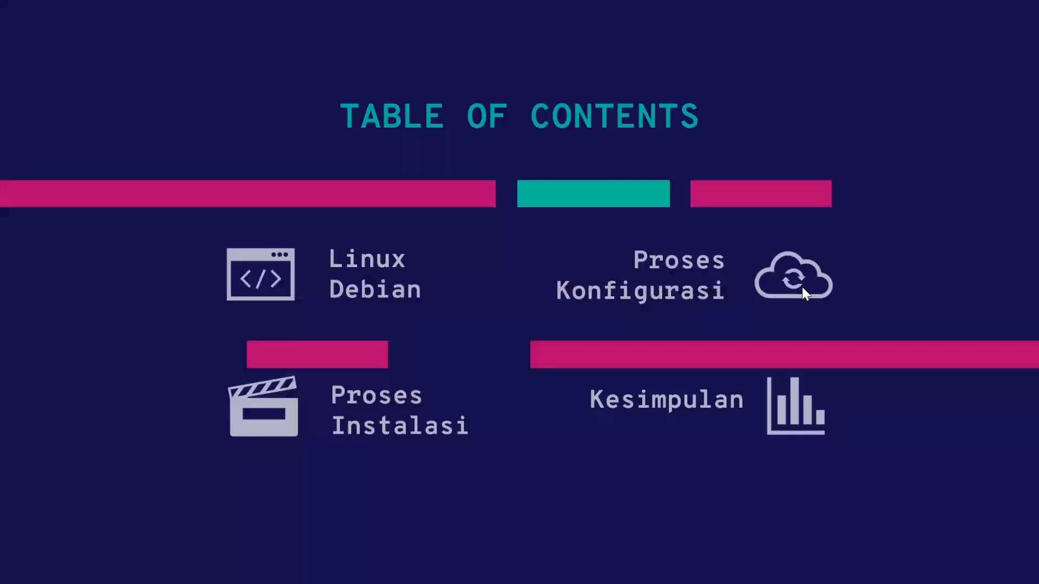
{"action": "left_click", "coordinate": [803, 286]}
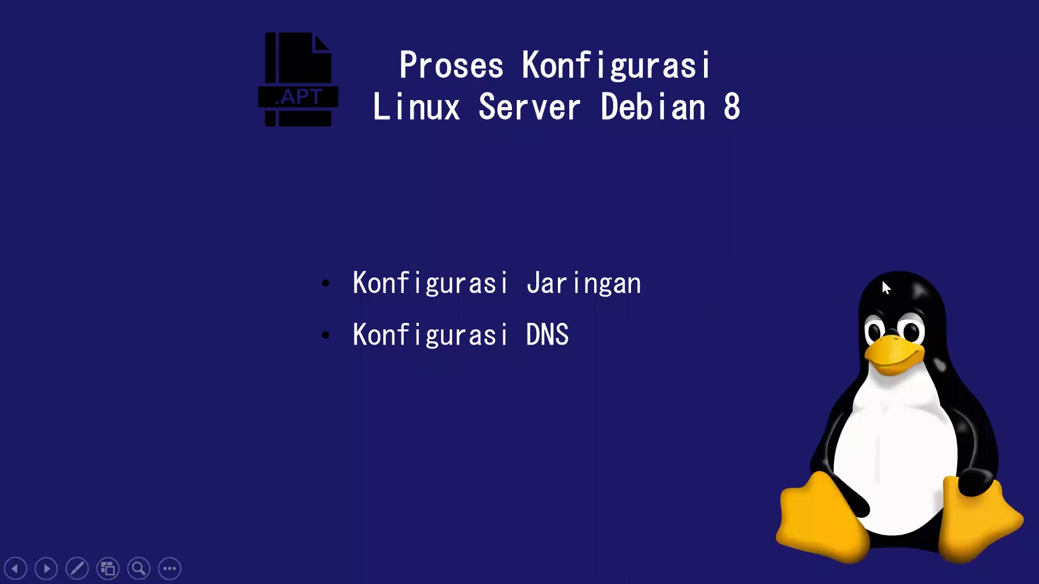
{"action": "key", "text": "Escape"}
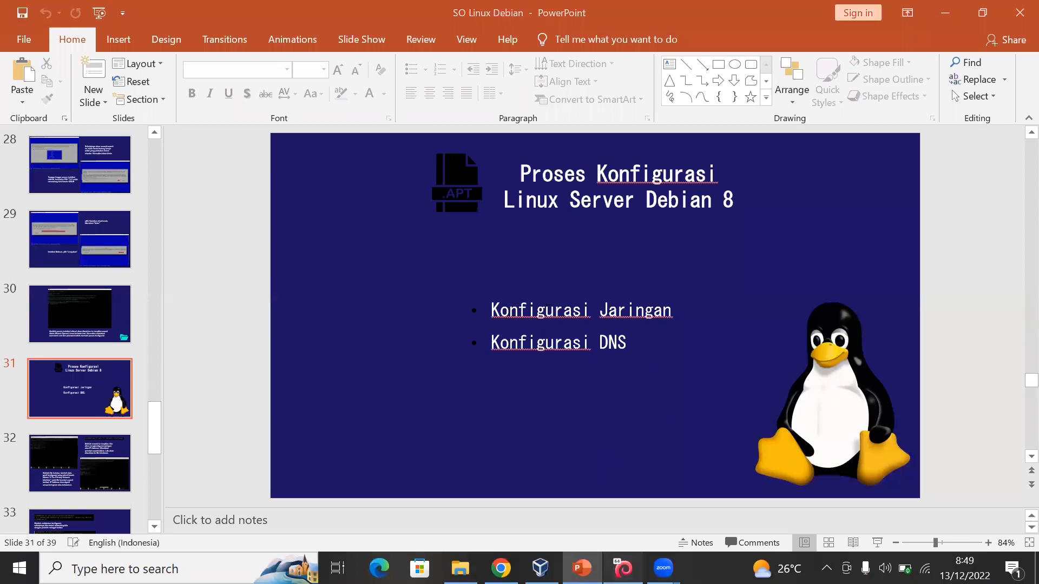
- Switch back to the running kelompok 2 virtual machine and change the working directory to /etc/network/
{"action": "left_click", "coordinate": [623, 568]}
{"action": "left_click", "coordinate": [540, 568]}
{"action": "left_click", "coordinate": [623, 568]}
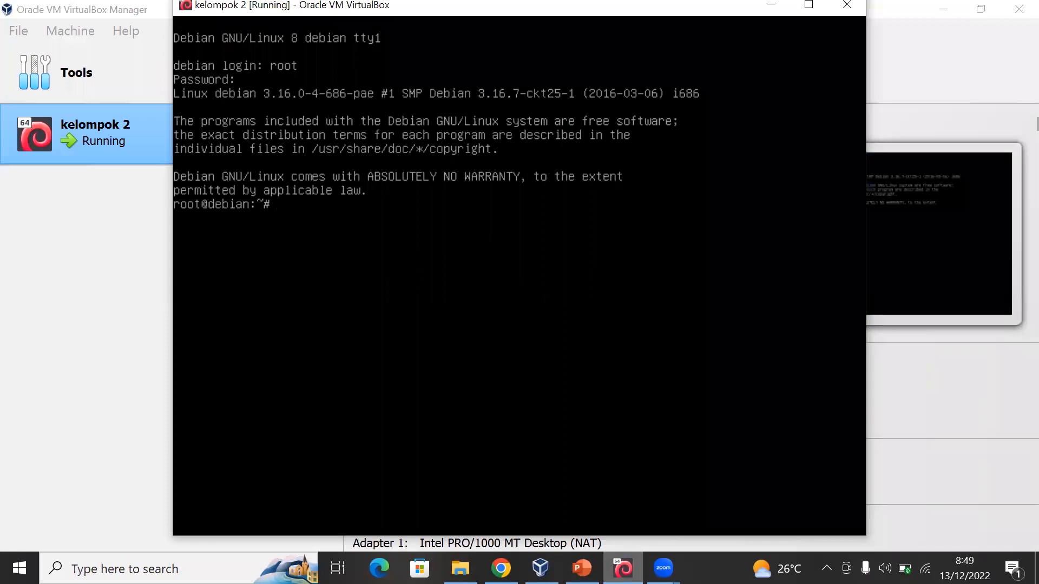
{"action": "type", "text": "cd /etc/net"}
{"action": "key", "text": "Tab"}
{"action": "key", "text": "Return"}
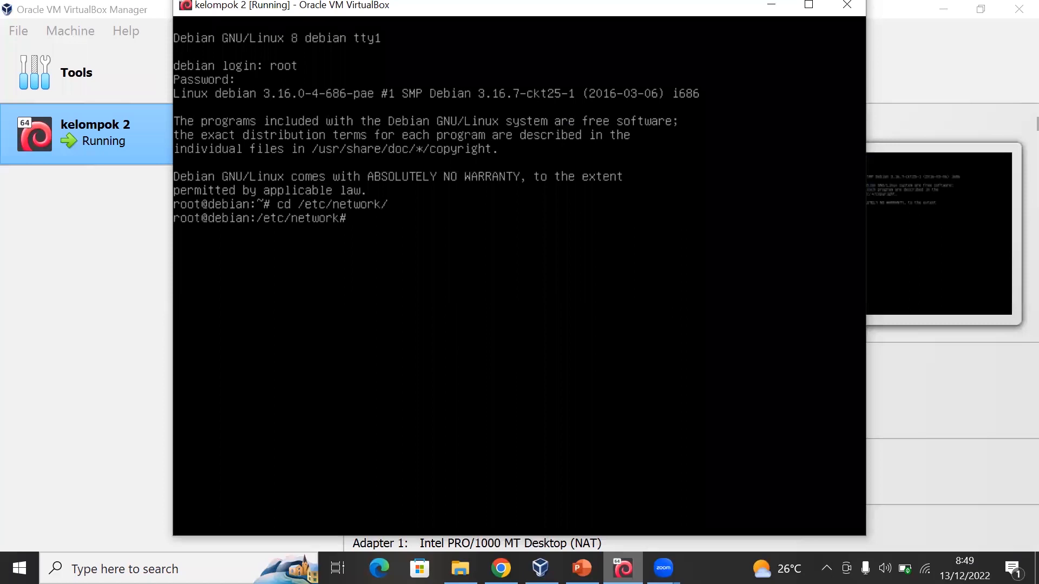
- Open the interfaces file in the nano editor
{"action": "type", "text": "nano interfaces"}
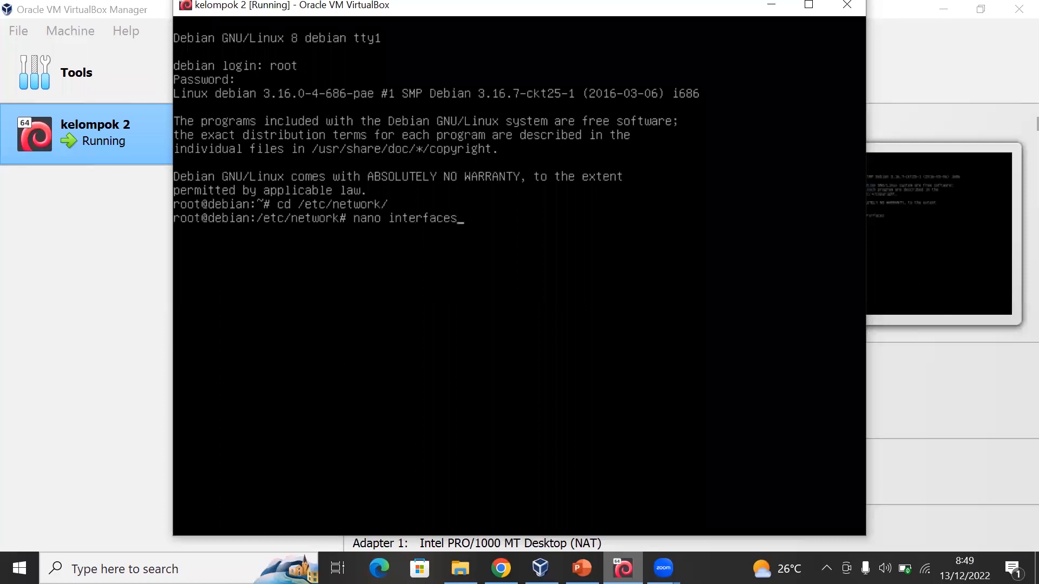
{"action": "key", "text": "Return"}
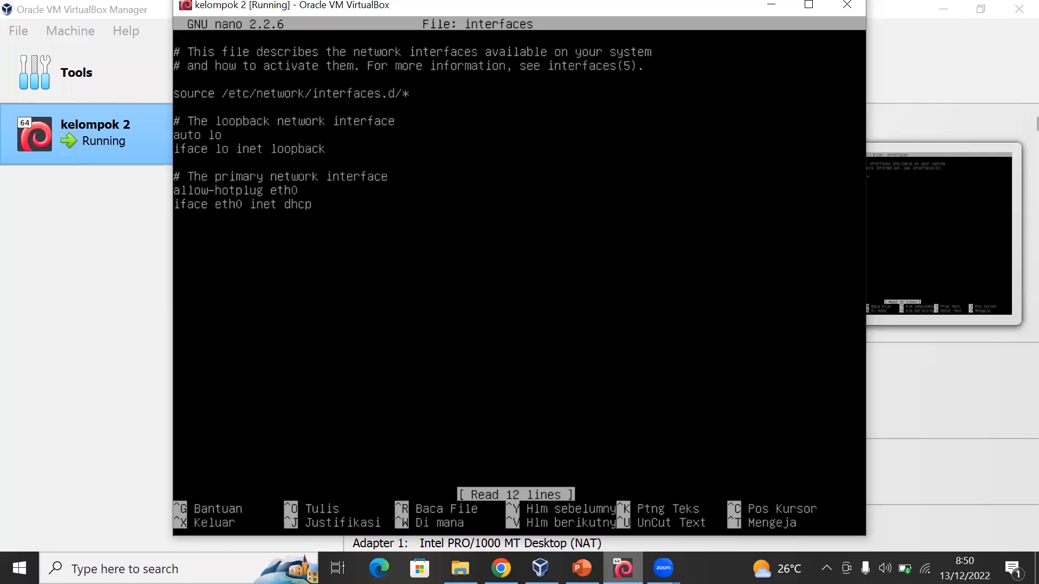
- Add the line "iface eth0 inet static" below the primary network interface section, separated by a blank line
{"action": "key", "text": "Return"}
{"action": "type", "text": "iface"}
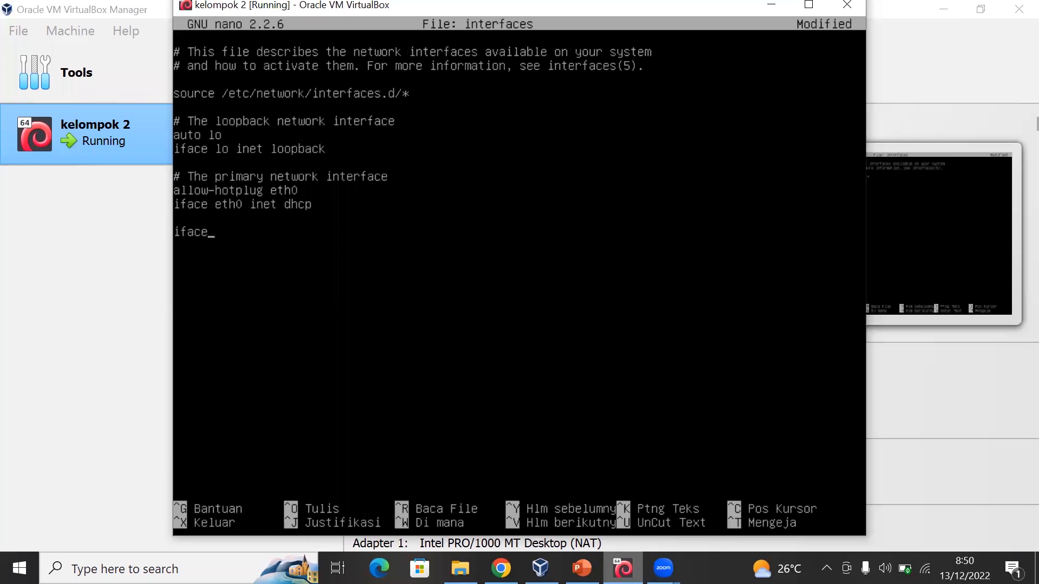
{"action": "type", "text": "eth0 inet static"}
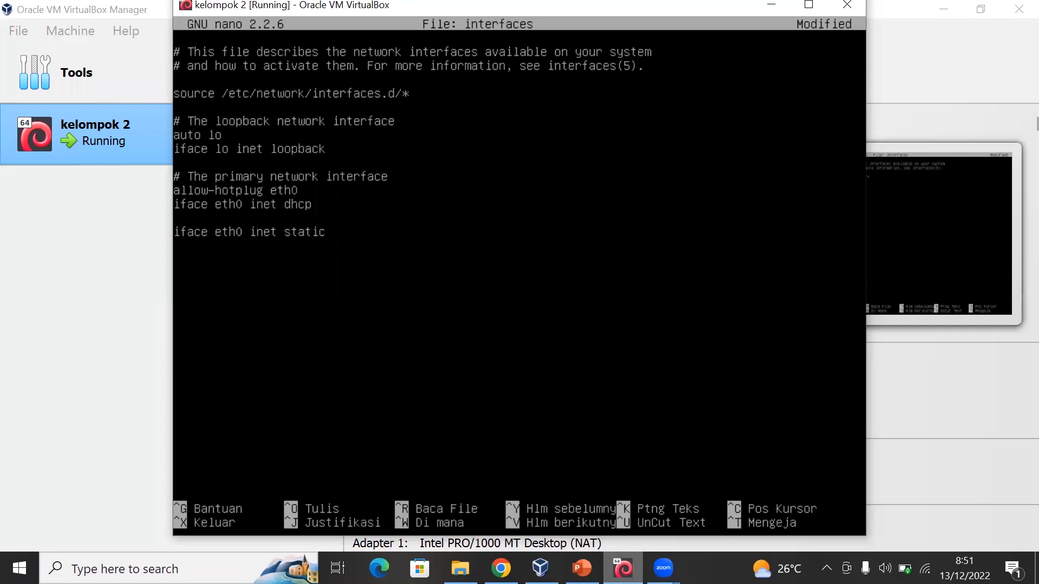
- Add the line "address 192.168.10.1" under the static eth0 entry
{"action": "type", "text": "address"}
{"action": "type", "text": "192.168.10."}
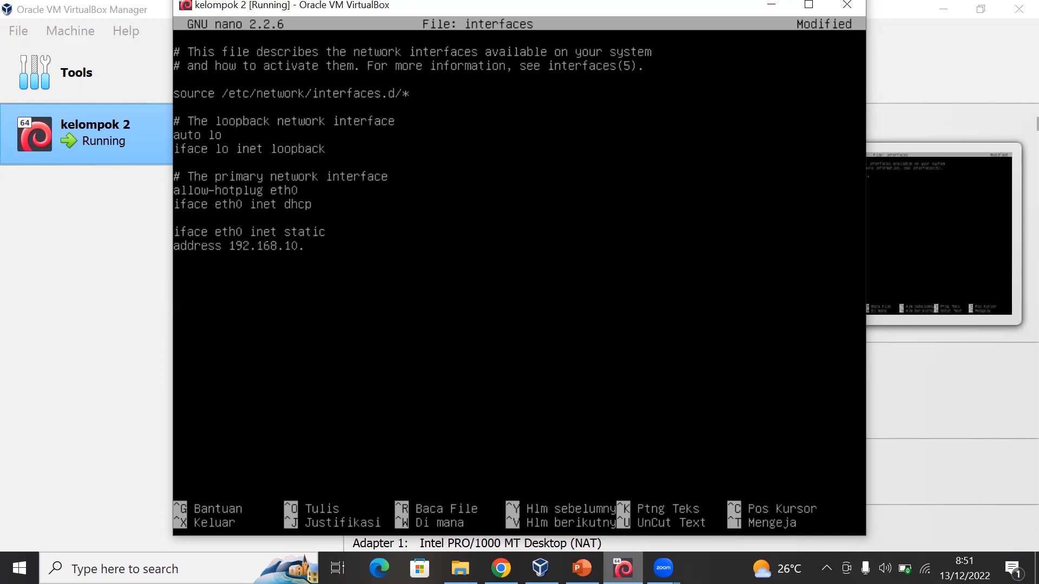
{"action": "type", "text": "1"}
{"action": "key", "text": "Return"}
- Add the line "netmask 255.255.255.0" below the static address
{"action": "type", "text": "netmask 255.255.255.0"}
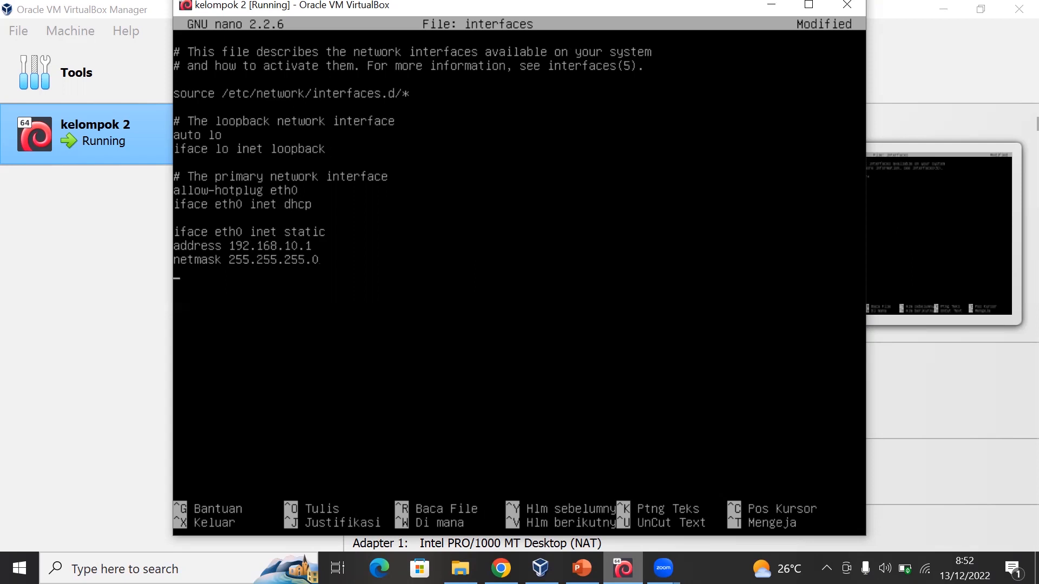
- Add the line "network 192.168.10.0" below the netmask
{"action": "type", "text": "network192.168"}
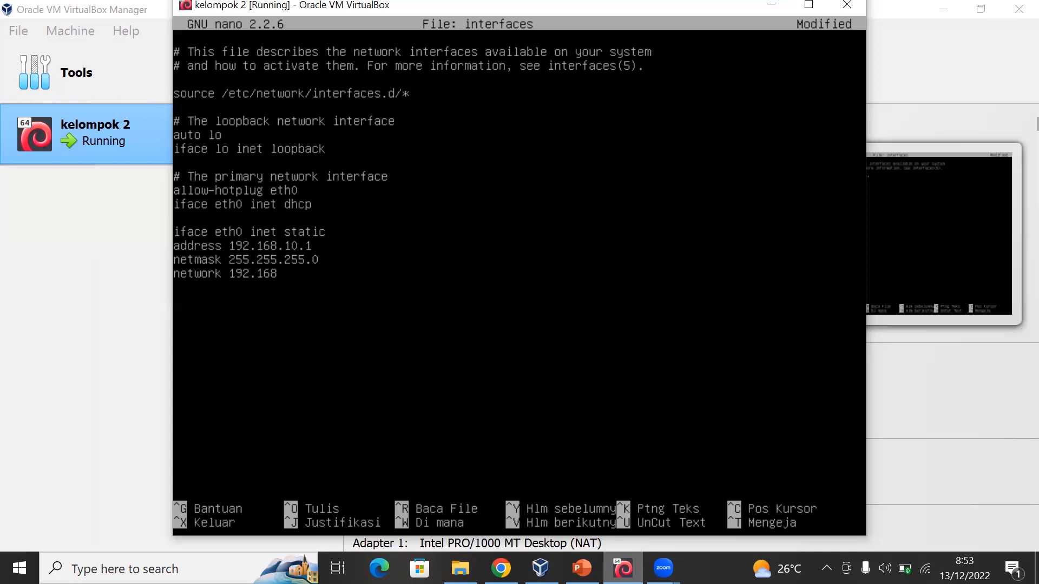
{"action": "type", "text": ".10.0"}
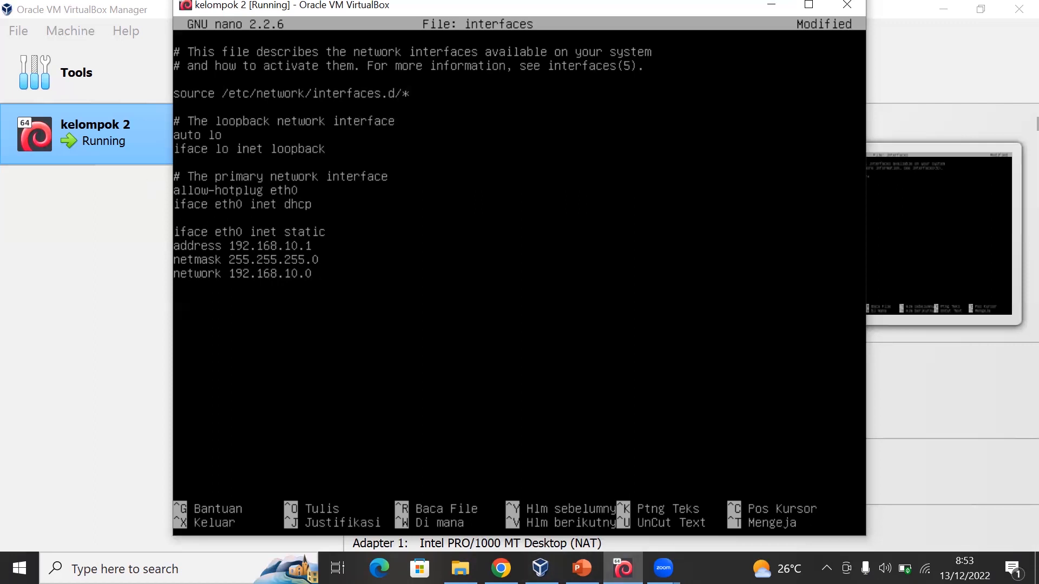
- Insert the line "auto eth0" directly above "iface eth0 inet static"
{"action": "key", "text": "Up"}
{"action": "key", "text": "Up"}
{"action": "key", "text": "Up"}
{"action": "key", "text": "Up"}
{"action": "key", "text": "Return"}
{"action": "type", "text": "a"}
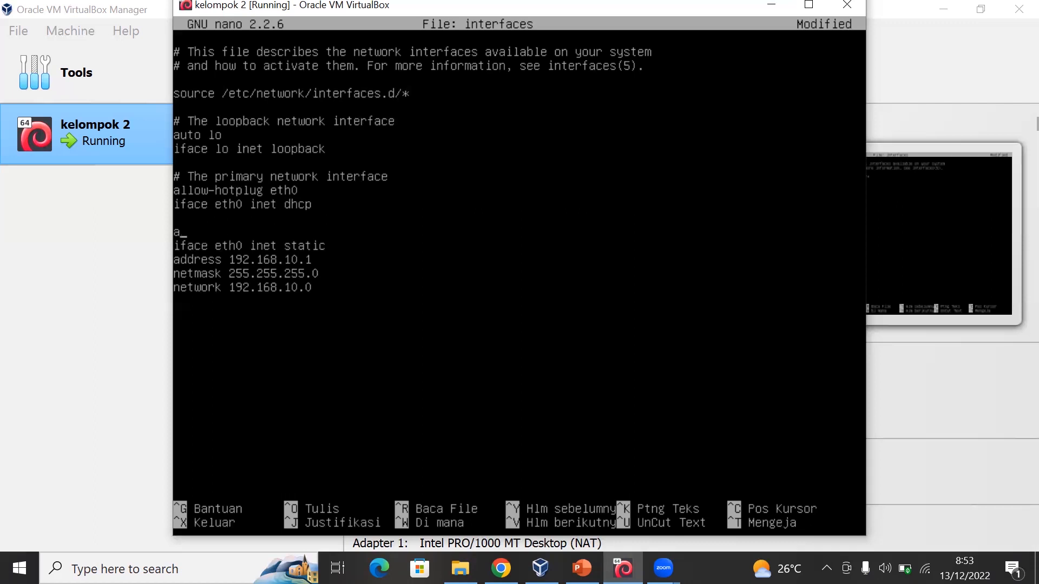
{"action": "type", "text": "uto eth0"}
- Exit nano and save the modified buffer under the file name interfaces
{"action": "key", "text": "ctrl+x"}
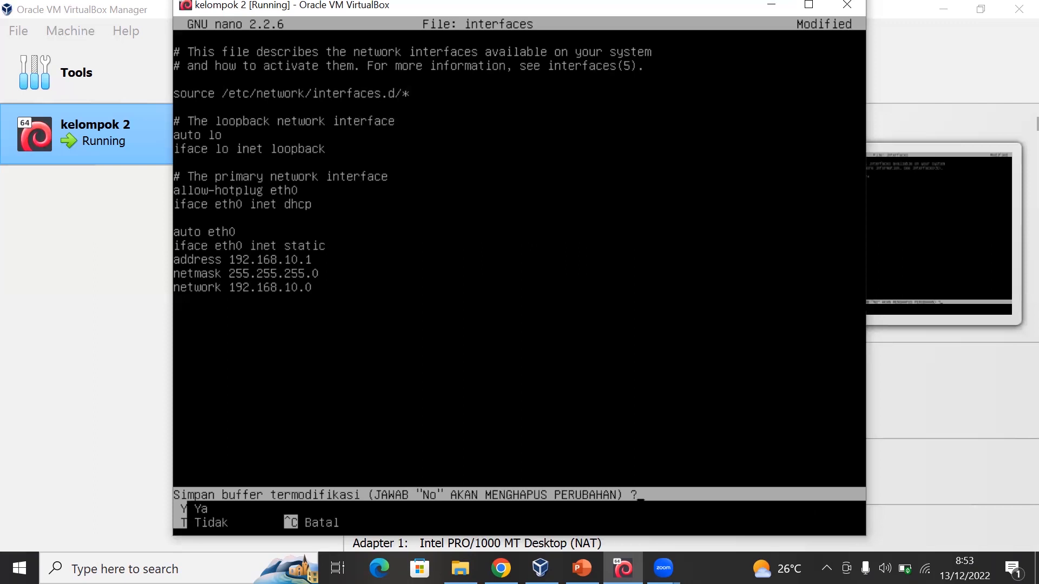
{"action": "key", "text": "y"}
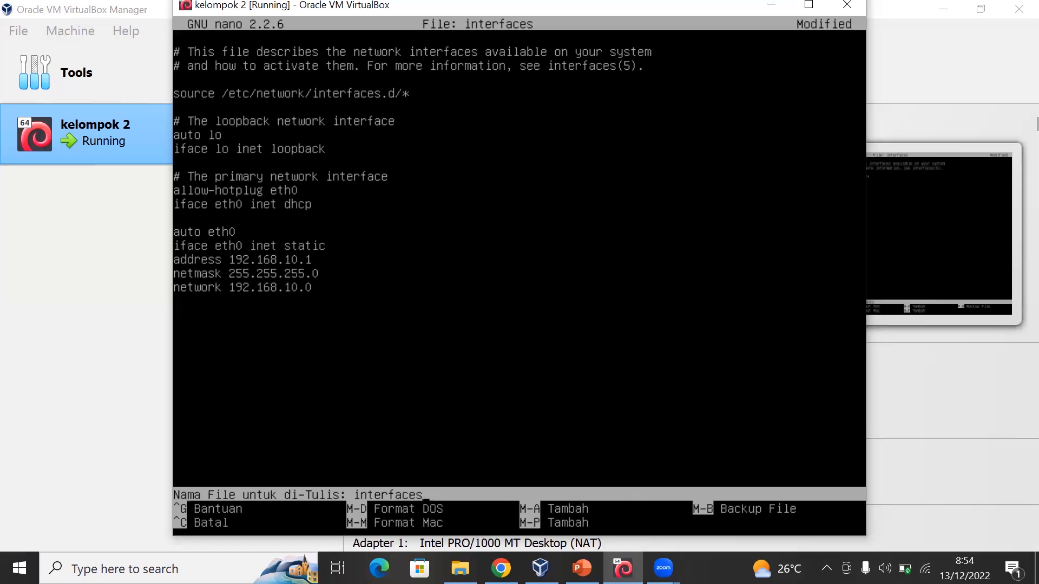
{"action": "key", "text": "Return"}
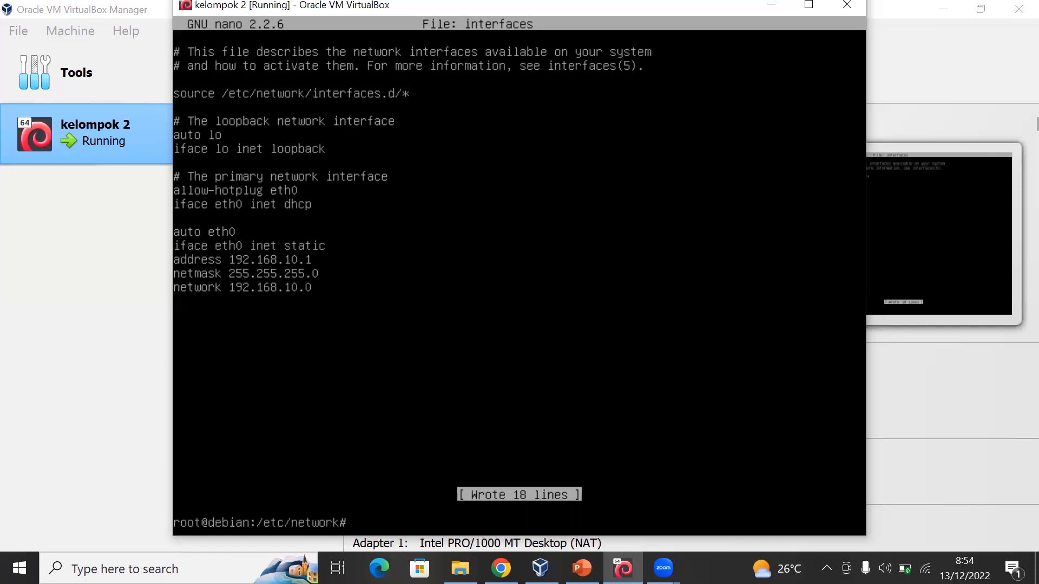
- Restart the networking service with the command "service networking restart"
{"action": "type", "text": "service networking restart"}
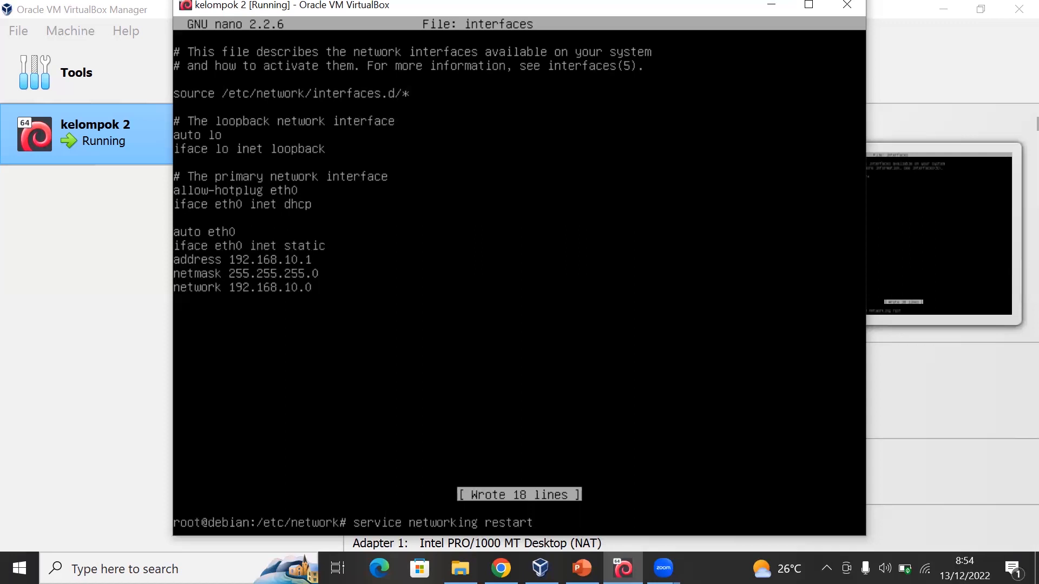
{"action": "key", "text": "Return"}
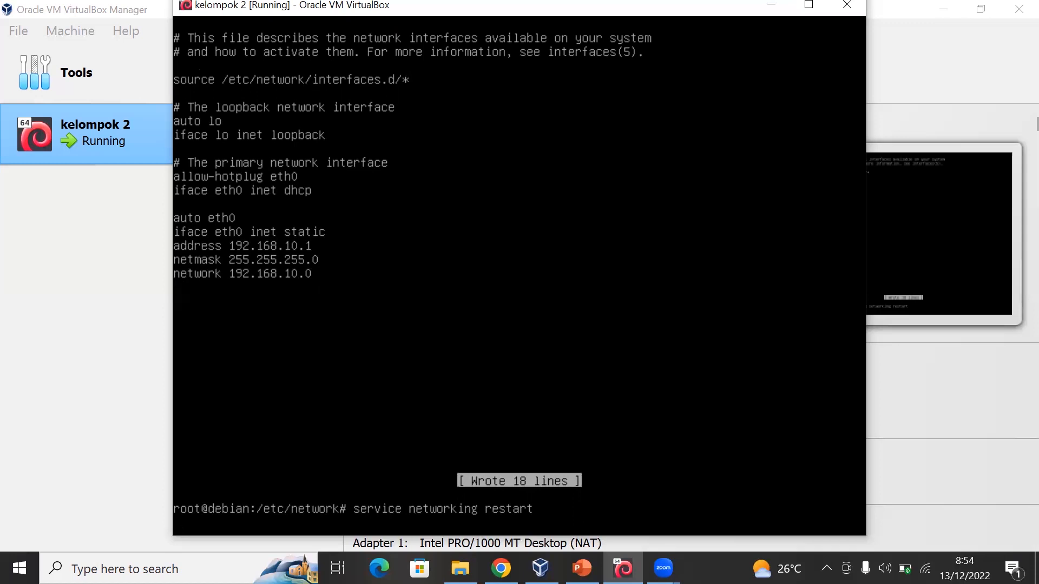
{"action": "key", "text": "Return"}
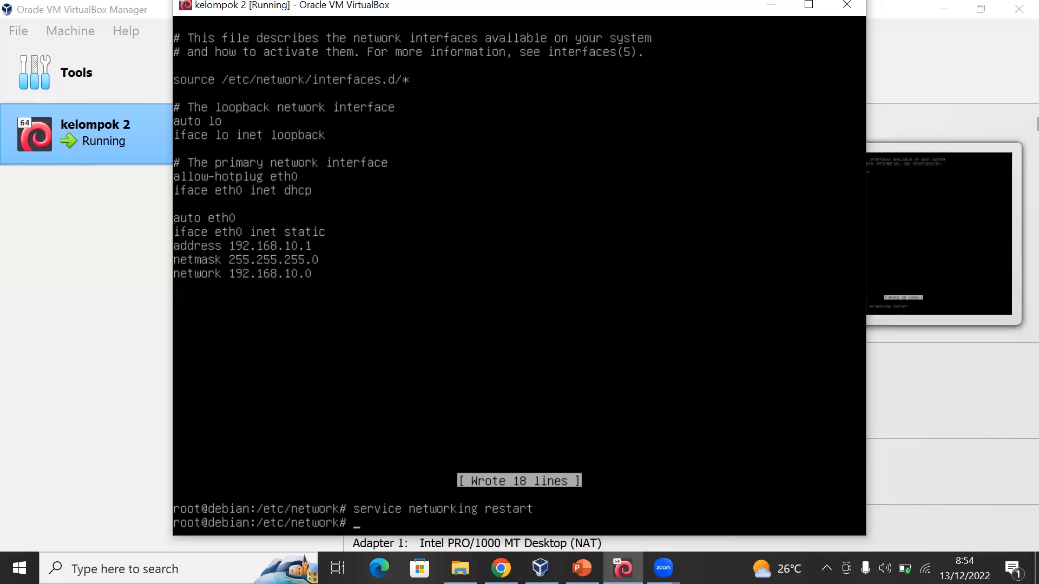
- Test the static address by pinging 192.168.10.1, and stop the ping after several replies
{"action": "type", "text": "ping "}
{"action": "type", "text": "1"}
{"action": "type", "text": "92."}
{"action": "type", "text": "1"}
{"action": "type", "text": "68."}
{"action": "type", "text": "10,"}
{"action": "type", "text": "10.1"}
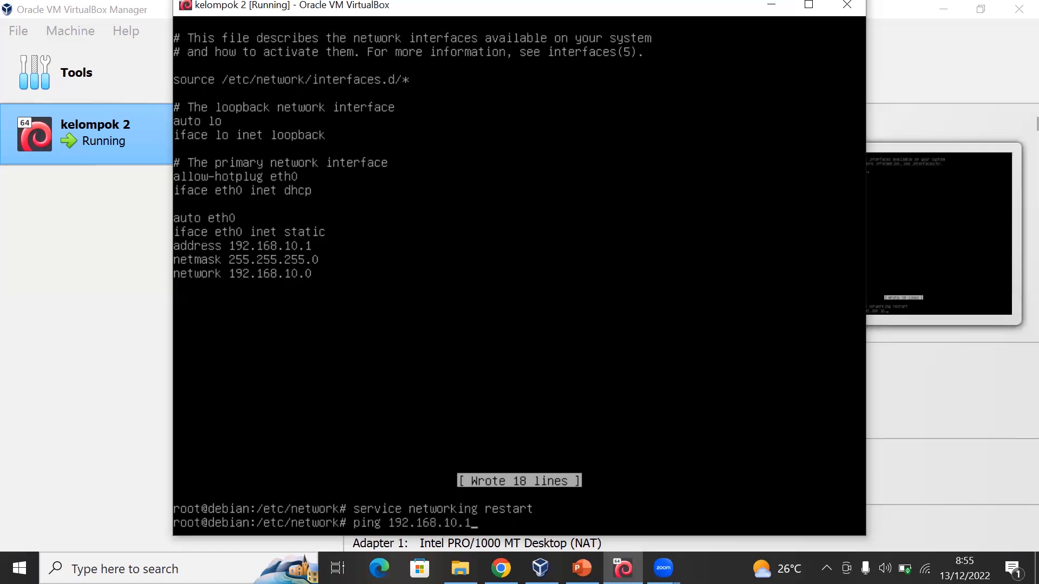
{"action": "key", "text": "Return"}
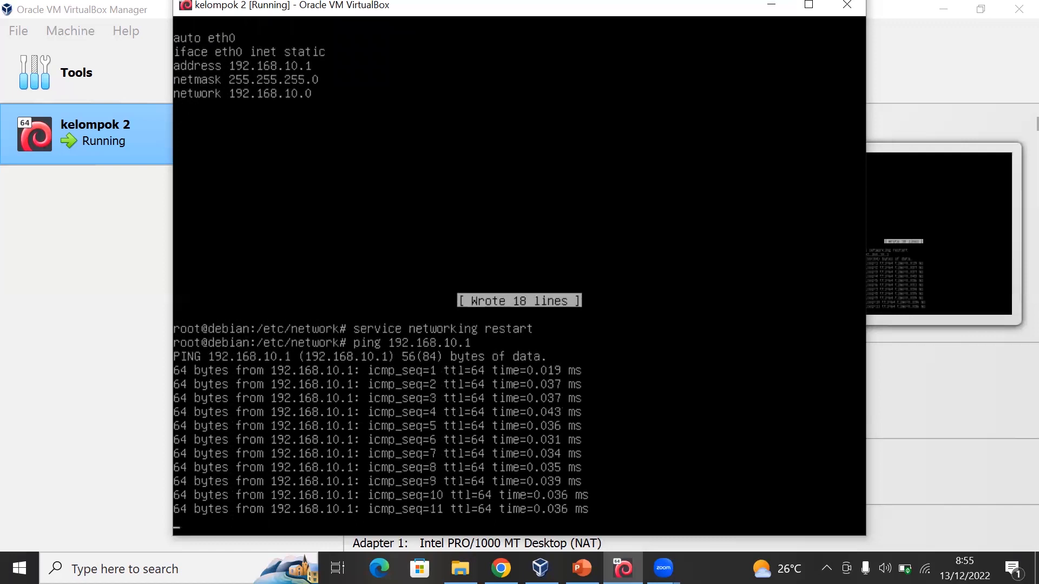
{"action": "key", "text": "ctrl+c"}
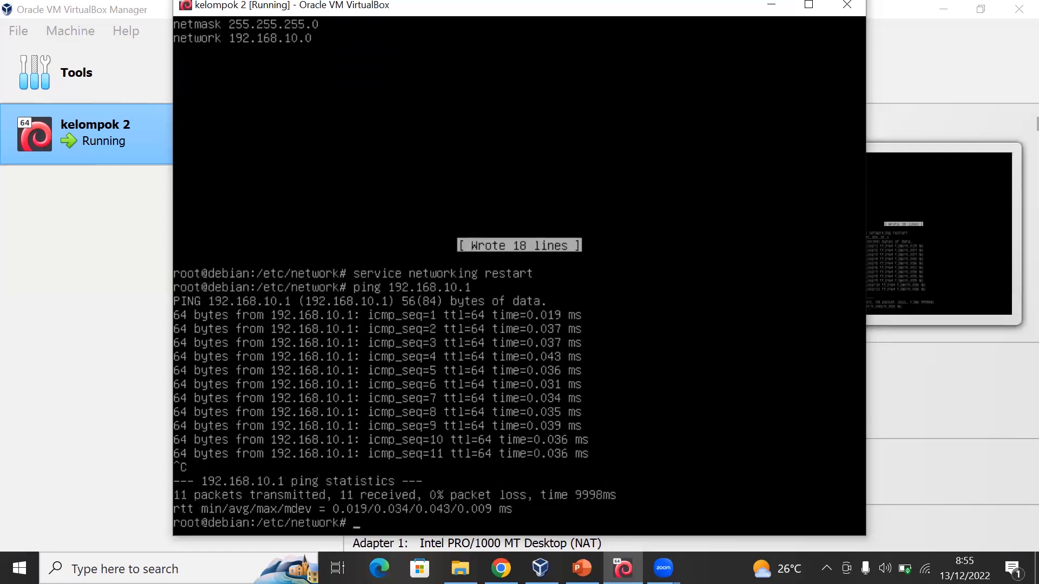
- Check the Proses Konfigurasi slide in the PowerPoint presentation and switch back to the kelompok 2 virtual machine
{"action": "left_click", "coordinate": [582, 568]}
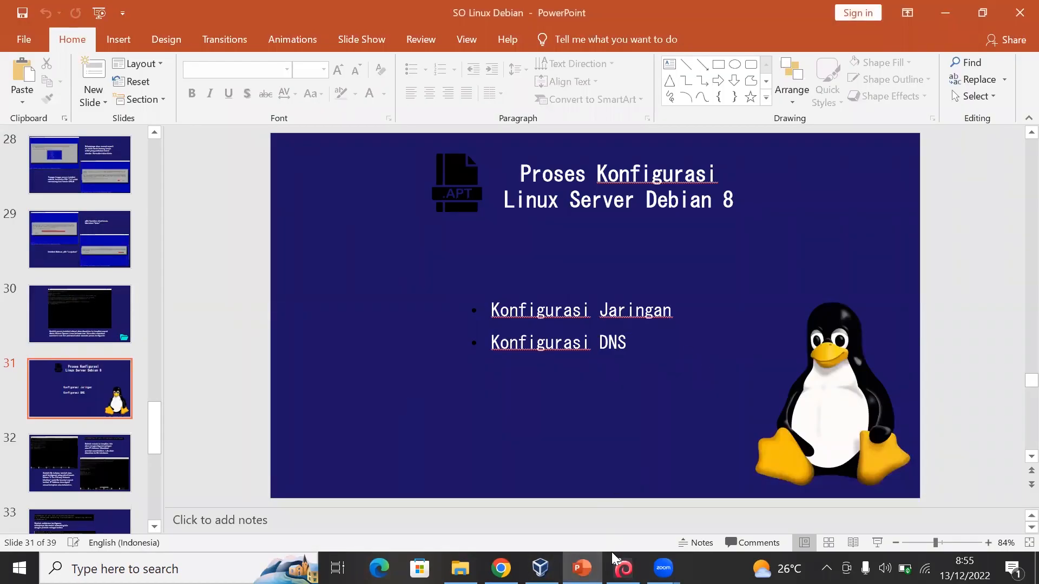
{"action": "left_click", "coordinate": [623, 568]}
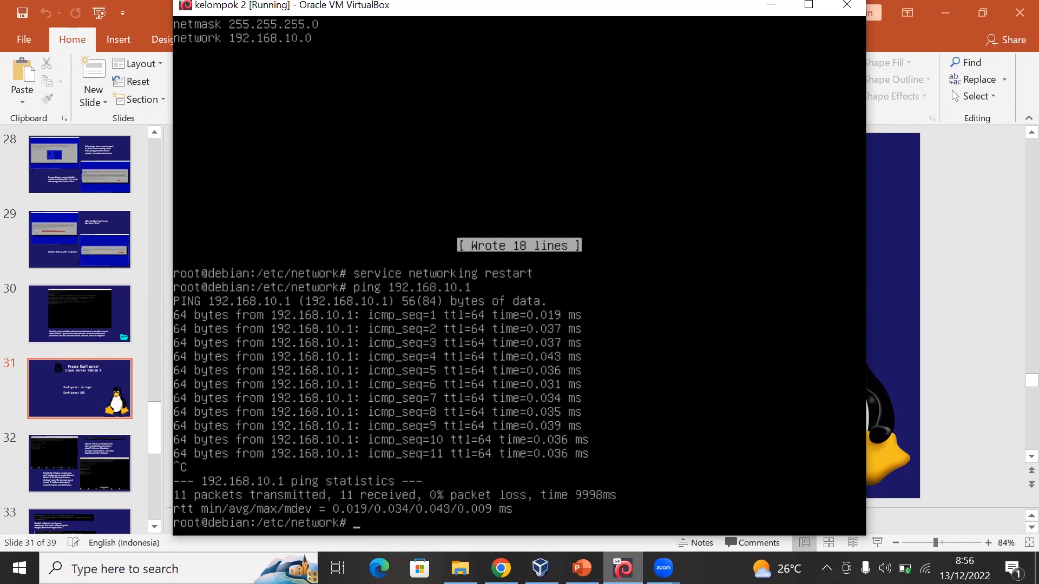
- Install the DNS server package with "apt-get install bind9" and agree to continue
{"action": "type", "text": "apt-get install bind9"}
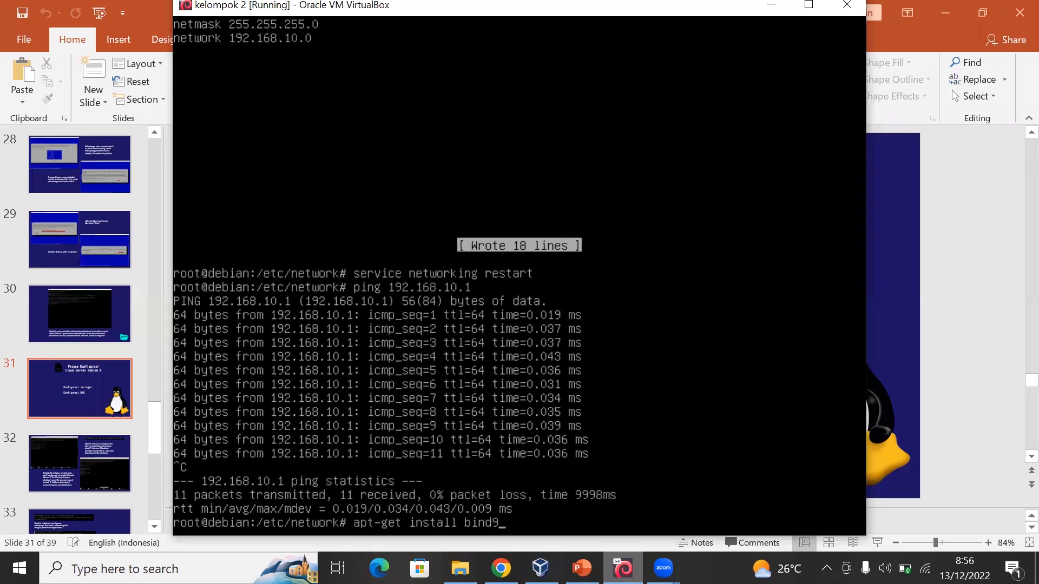
{"action": "key", "text": "Return"}
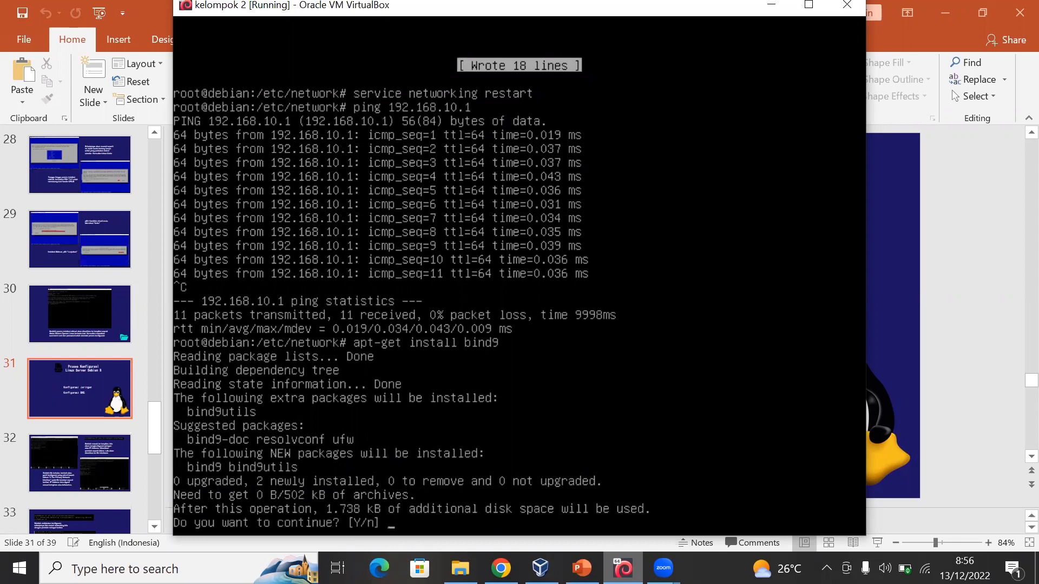
{"action": "type", "text": "y"}
{"action": "key", "text": "Return"}
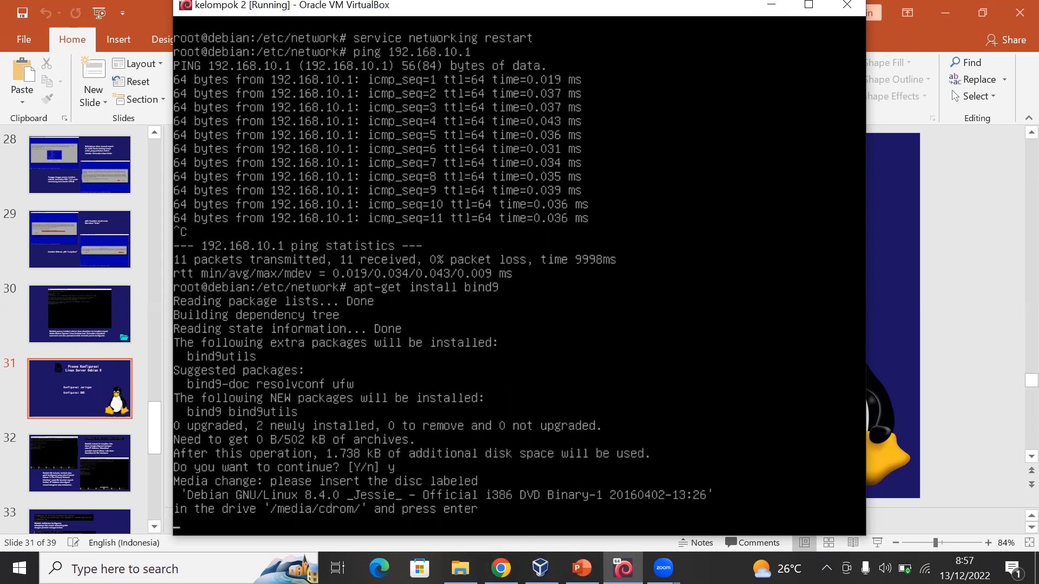
- In VirtualBox Manager, insert debian-8.4.0-i386-DVD-1.iso into kelompok 2's empty optical drive, and resume the bind9 installation in the virtual machine
{"action": "left_click_drag", "start_coordinate": [356, 12], "coordinate": [381, 21]}
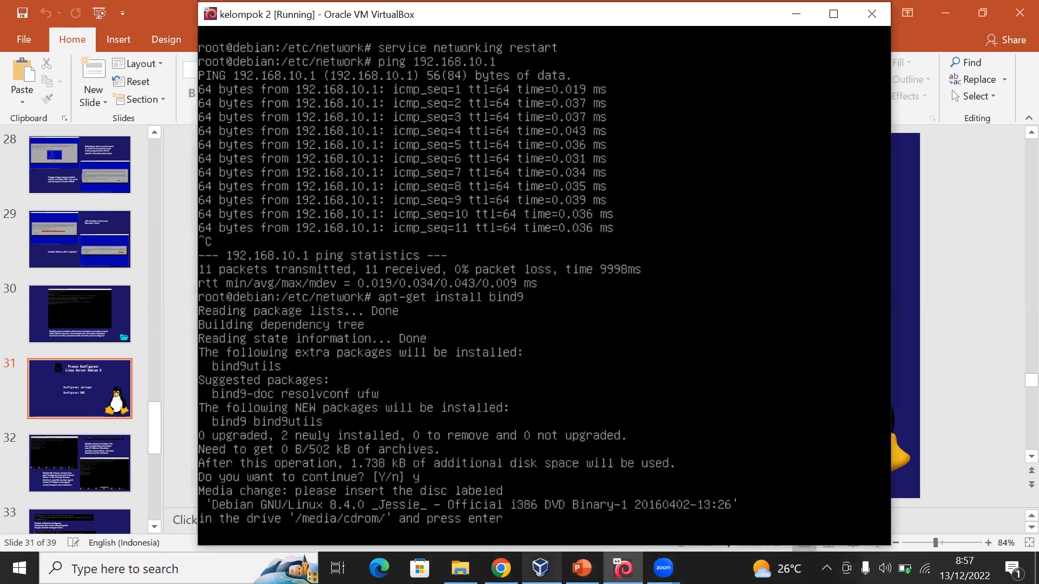
{"action": "mouse_move", "coordinate": [540, 568]}
{"action": "left_click", "coordinate": [541, 487]}
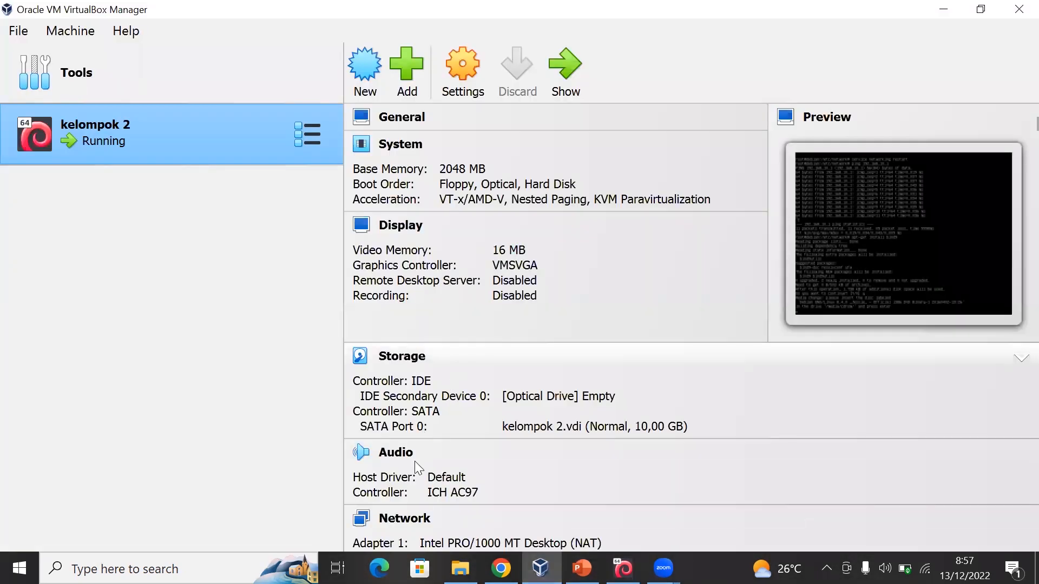
{"action": "left_click", "coordinate": [480, 65]}
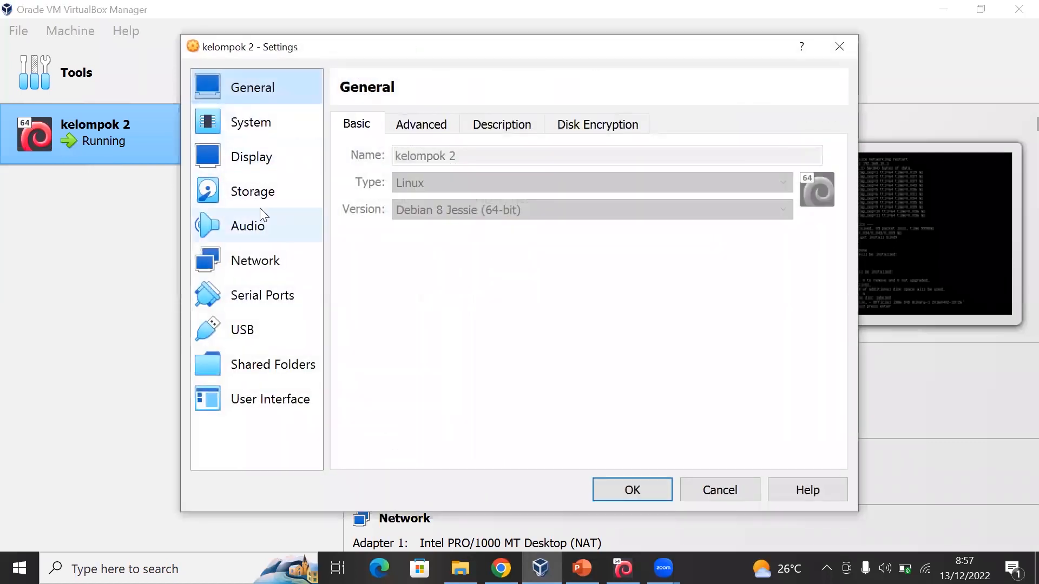
{"action": "left_click", "coordinate": [244, 192]}
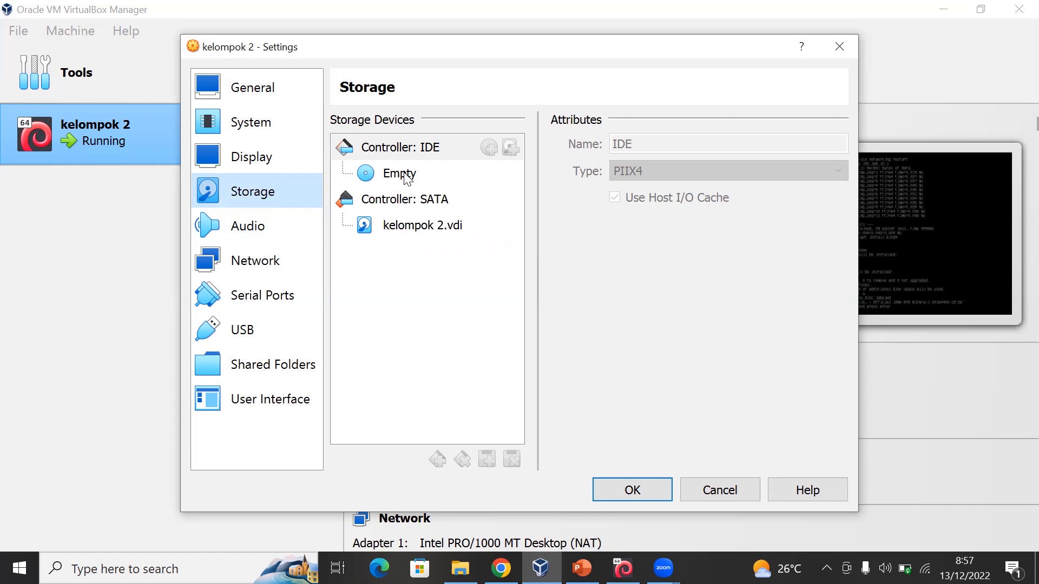
{"action": "left_click", "coordinate": [401, 174]}
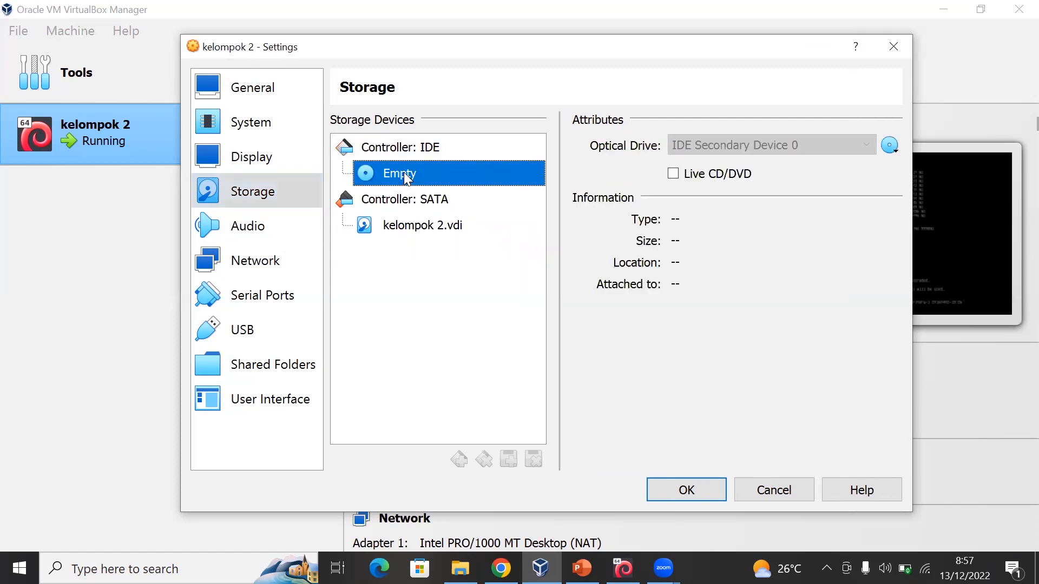
{"action": "left_click", "coordinate": [890, 145]}
{"action": "left_click", "coordinate": [830, 232]}
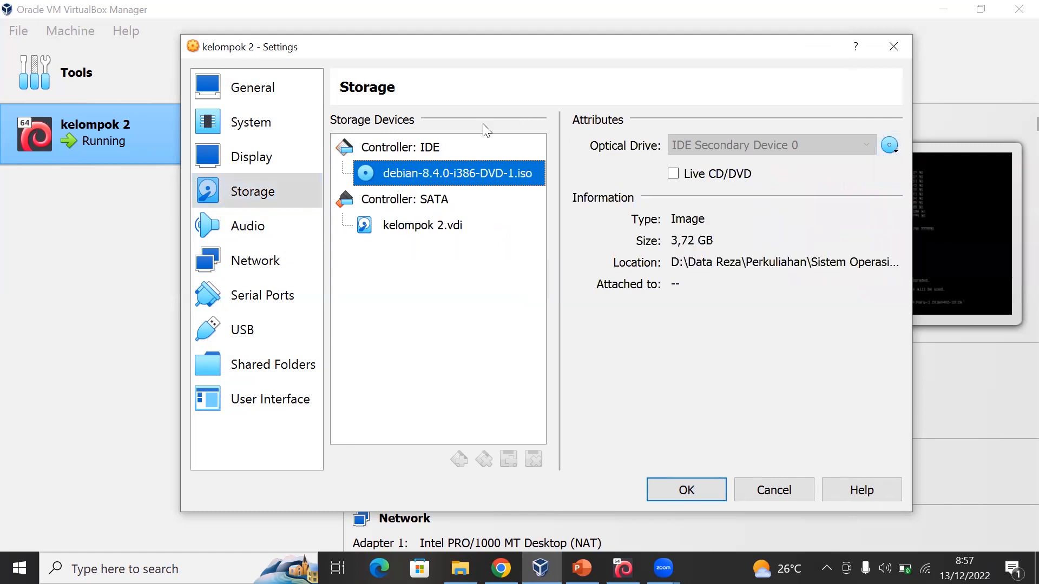
{"action": "left_click", "coordinate": [672, 489]}
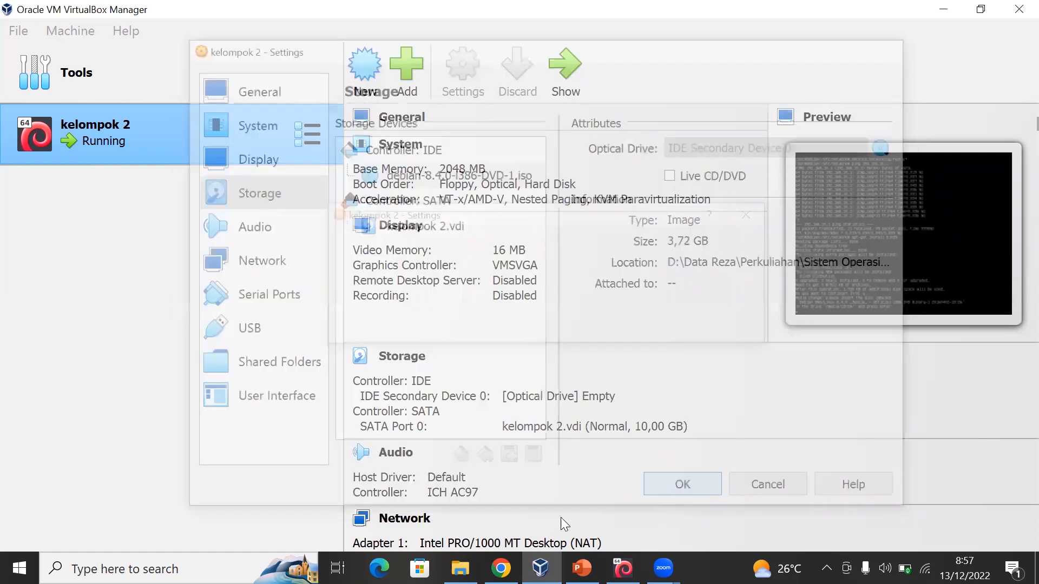
{"action": "left_click", "coordinate": [623, 568]}
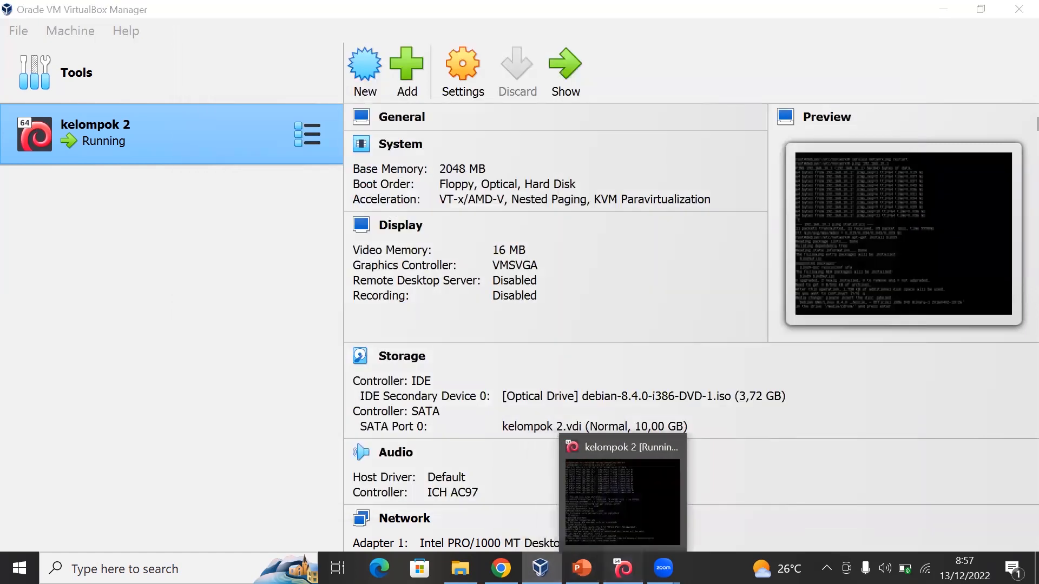
{"action": "key", "text": "Return"}
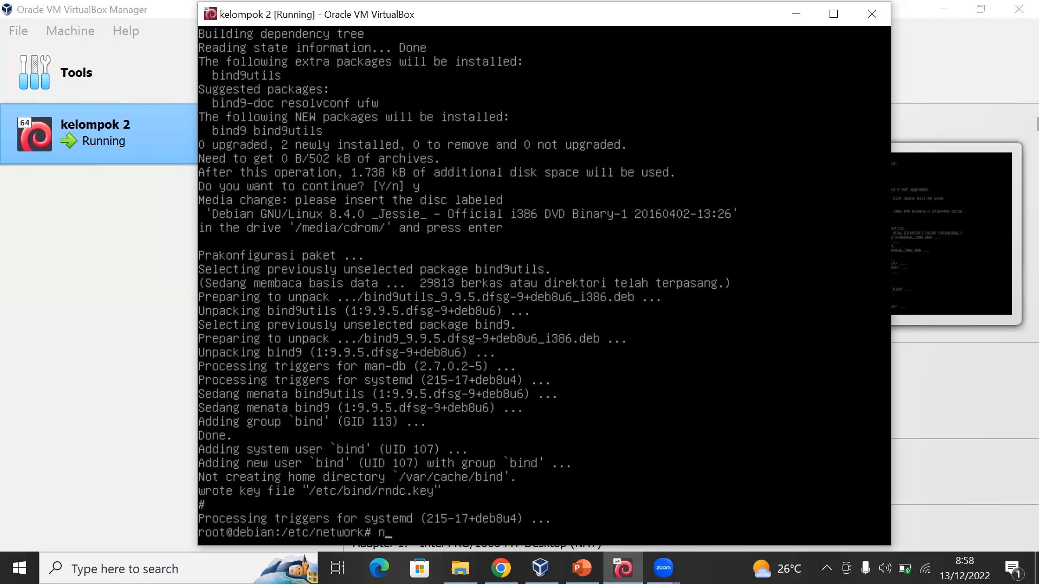
- Open the file /etc/bind/named.conf.local in nano
{"action": "type", "text": "/etc/"}
{"action": "type", "text": "bind/nam"}
{"action": "key", "text": "Tab"}
{"action": "type", "text": ",l"}
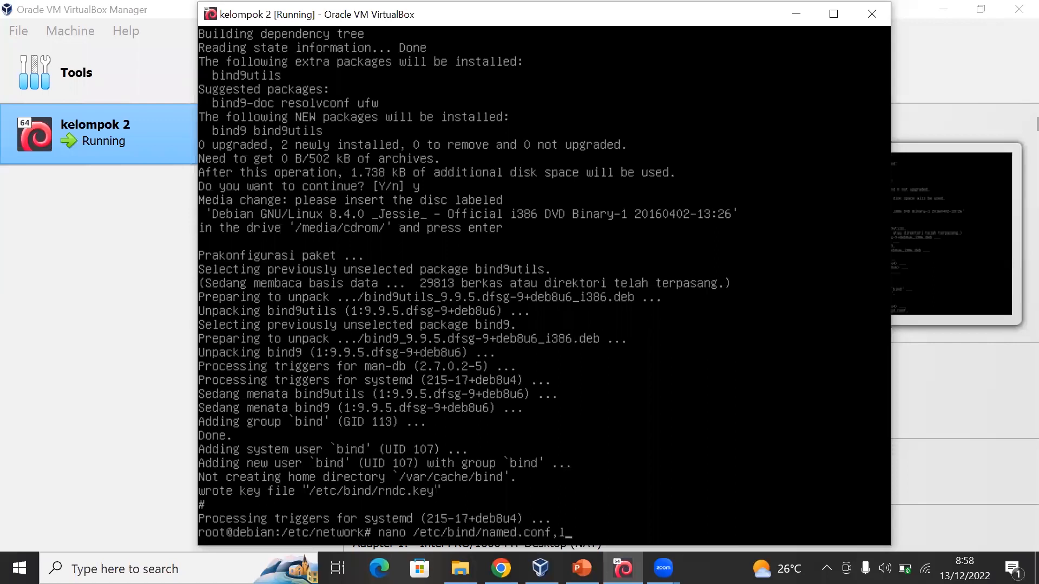
{"action": "key", "text": "BackSpace"}
{"action": "key", "text": "BackSpace"}
{"action": "type", "text": ".local"}
{"action": "key", "text": "Return"}
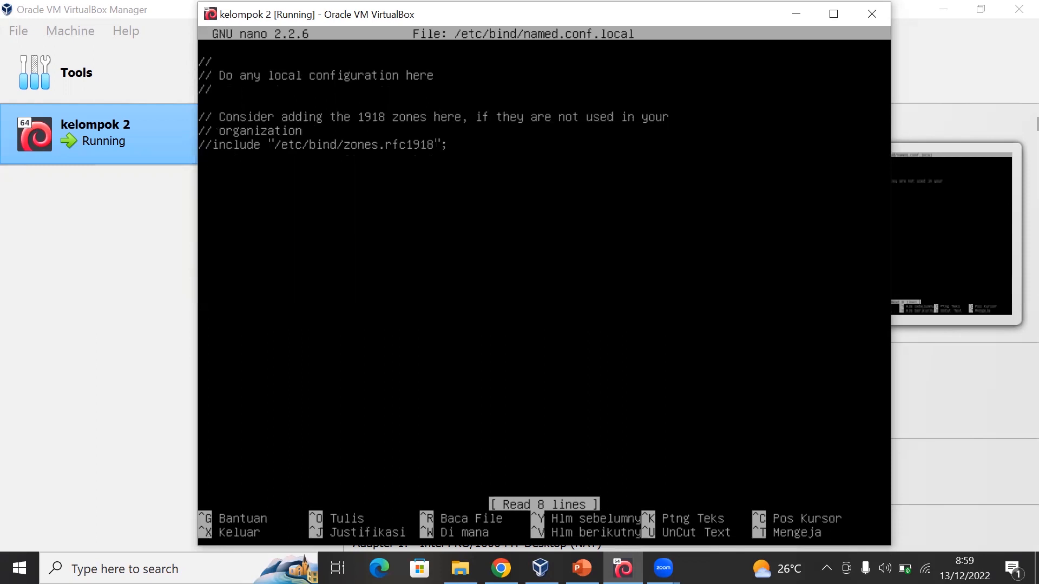
- Start a forward zone declaration named "kelompok2" below the include line
{"action": "key", "text": "Return"}
{"action": "type", "text": "zone"}
{"action": "key", "text": "BackSpace"}
{"action": "type", "text": "e "}
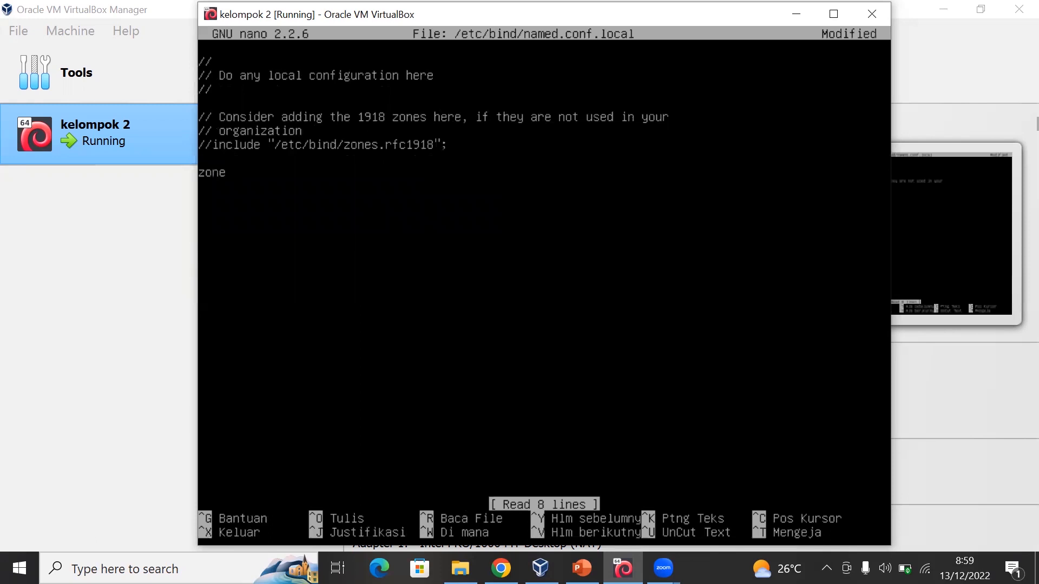
{"action": "type", "text": "\"kelompok2\""}
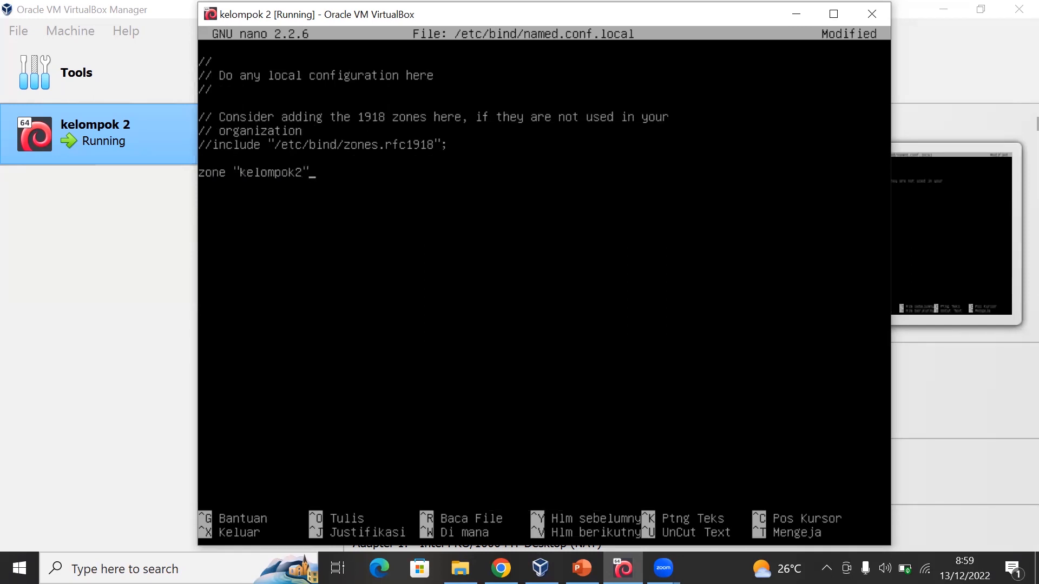
{"action": "type", "text": "{ \ttyoe"}
- Open the kelompok2 zone block and declare it as "type master;"
{"action": "key", "text": "BackSpace"}
{"action": "key", "text": "BackSpace"}
{"action": "type", "text": "pe master;"}
- Point the kelompok2 zone to the file "/etc/bind/db.kelompok2" and close its block with a closing brace and semicolon
{"action": "key", "text": "Tab"}
{"action": "type", "text": "file"}
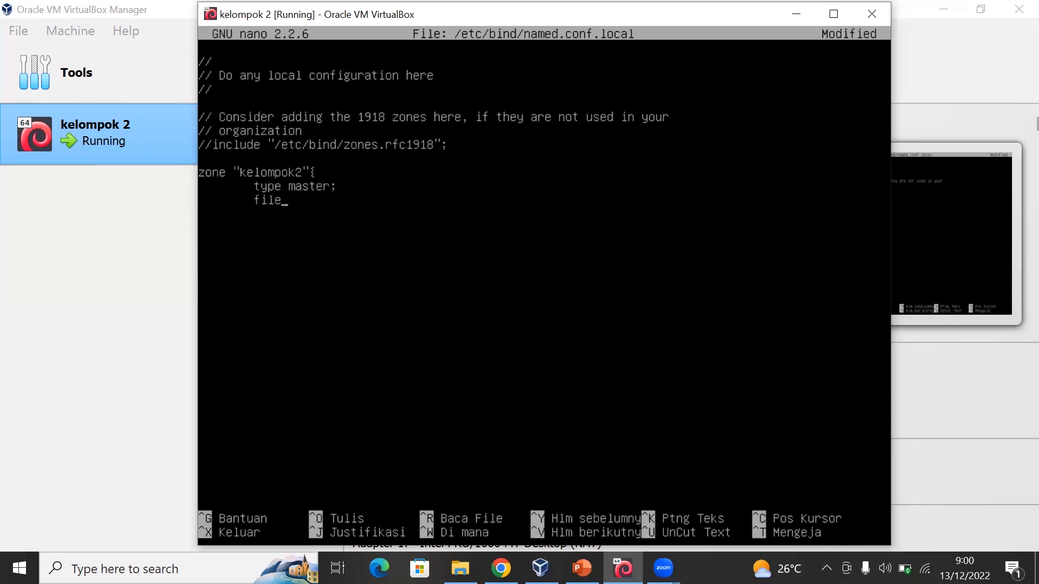
{"action": "type", "text": " \"/etc/bind/db.kel"}
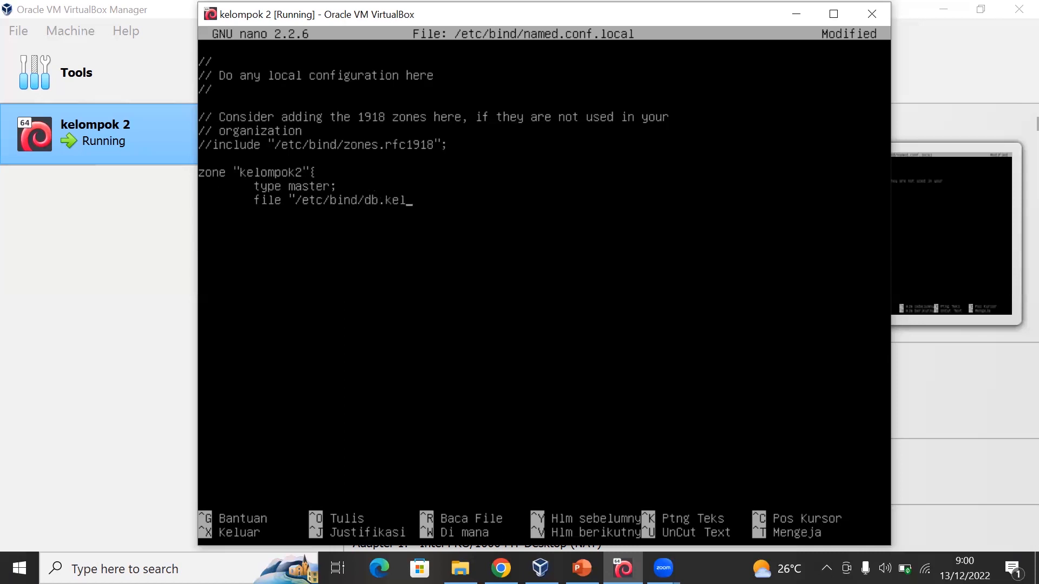
{"action": "type", "text": "ompok2"}
{"action": "type", "text": "\""}
{"action": "type", "text": "}"}
{"action": "type", "text": ";"}
- Start a reverse zone block named "10.168.192.in-addr.arpa" below the kelompok2 zone, leaving a blank line between them
{"action": "key", "text": "Return"}
{"action": "type", "text": "zo"}
{"action": "key", "text": "BackSpace"}
{"action": "key", "text": "BackSpace"}
{"action": "key", "text": "Return"}
{"action": "type", "text": "zone"}
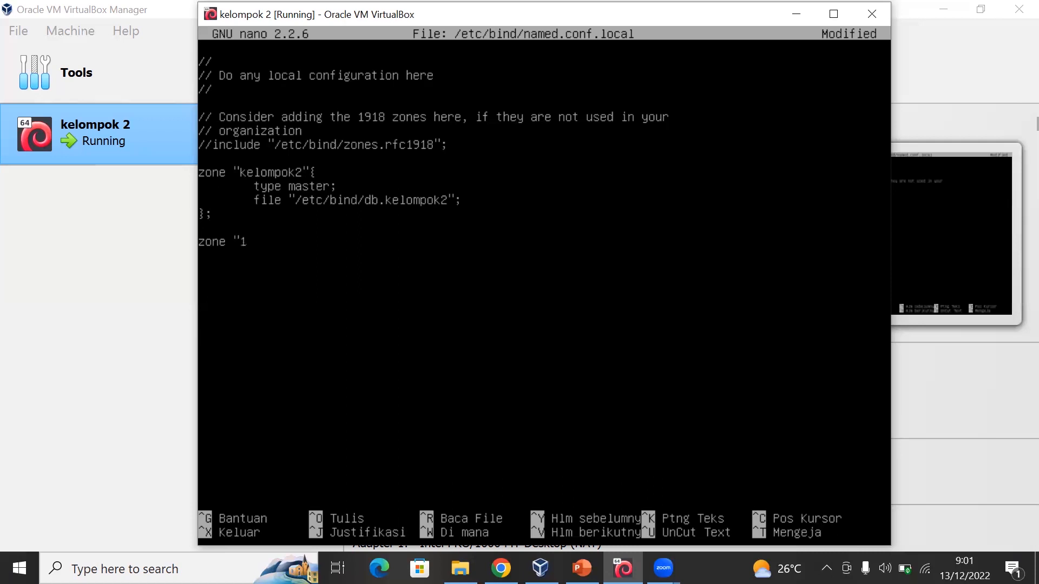
{"action": "type", "text": "9"}
{"action": "key", "text": "BackSpace"}
{"action": "key", "text": "BackSpace"}
{"action": "type", "text": "10.168.193"}
{"action": "key", "text": "BackSpace"}
{"action": "type", "text": "2.in-addr"}
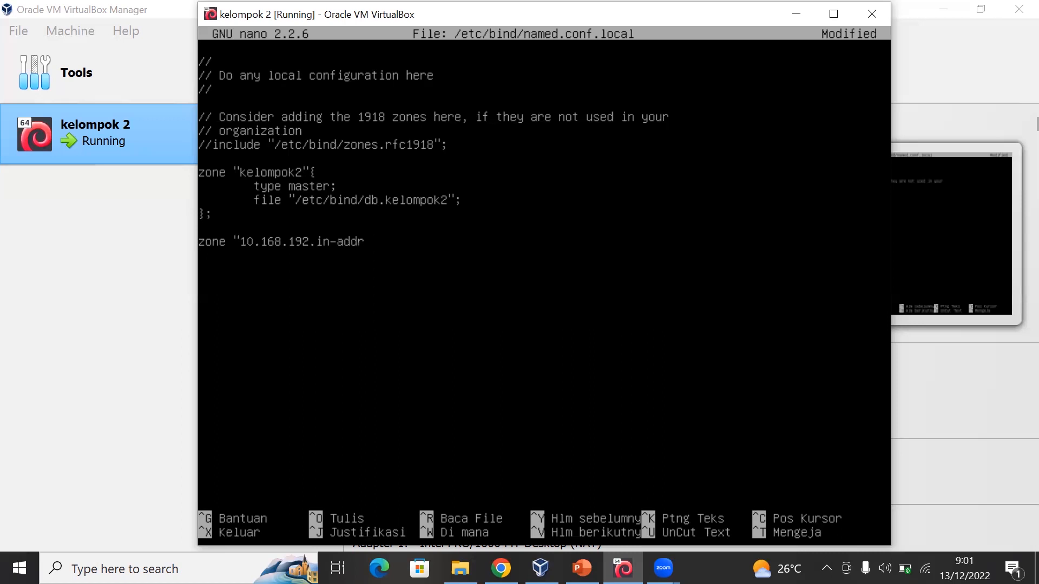
{"action": "type", "text": "arpa\"{"}
- Declare the reverse zone as "type master;"
{"action": "key", "text": "Tab"}
{"action": "type", "text": "type master"}
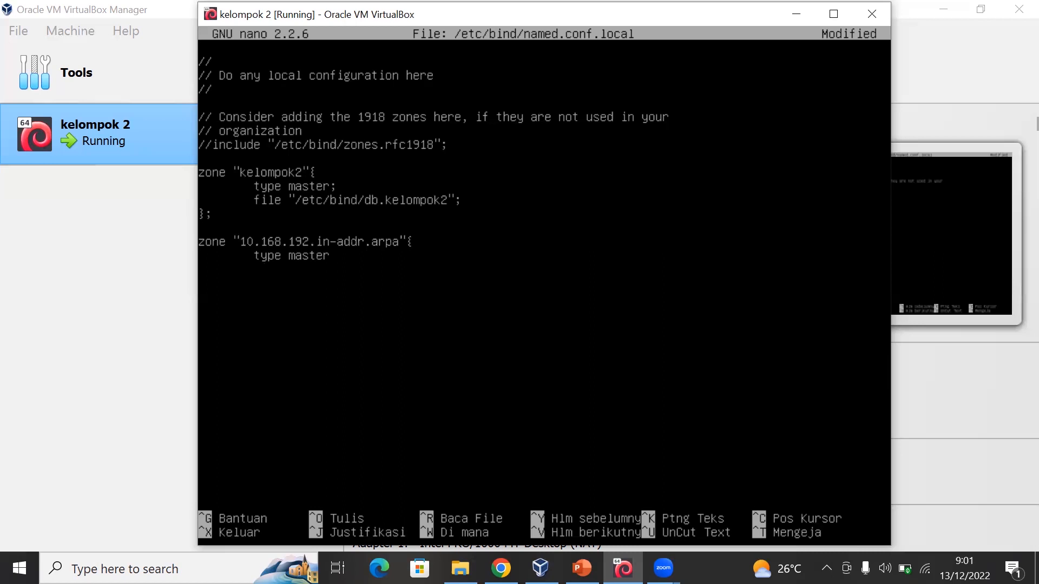
{"action": "type", "text": ";"}
{"action": "key", "text": "Return"}
- Point the reverse zone to the file "/etc/bind/db.192" and close its block with a closing brace and semicolon
{"action": "key", "text": "Tab"}
{"action": "type", "text": "fi;e"}
{"action": "key", "text": "BackSpace"}
{"action": "key", "text": "BackSpace"}
{"action": "type", "text": ";"}
{"action": "key", "text": "BackSpace"}
{"action": "type", "text": "le \"/etc/bind/db"}
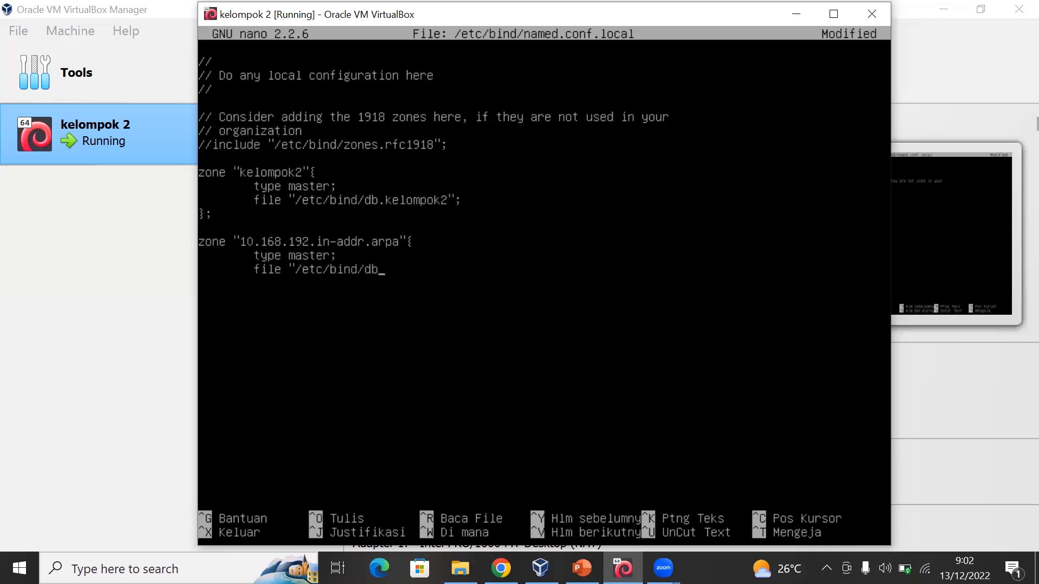
{"action": "type", "text": ".192"}
{"action": "type", "text": "}"}
{"action": "type", "text": ";"}
- Exit nano and save the changes to /etc/bind/named.conf.local
{"action": "key", "text": "ctrl+x"}
{"action": "key", "text": "y"}
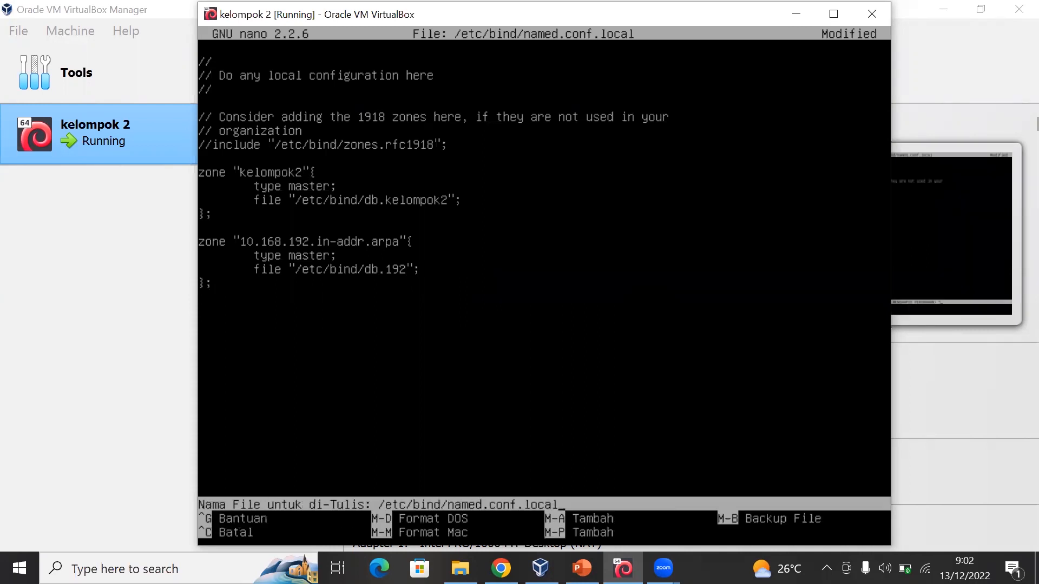
{"action": "key", "text": "Return"}
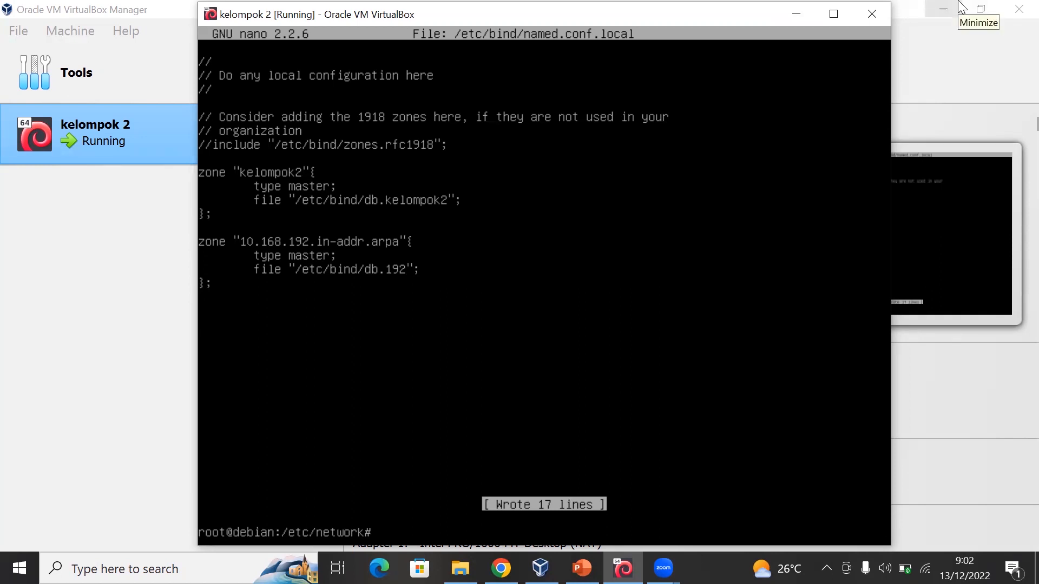
- Change the working directory to /etc/bind
{"action": "type", "text": "cd /etc/bind"}
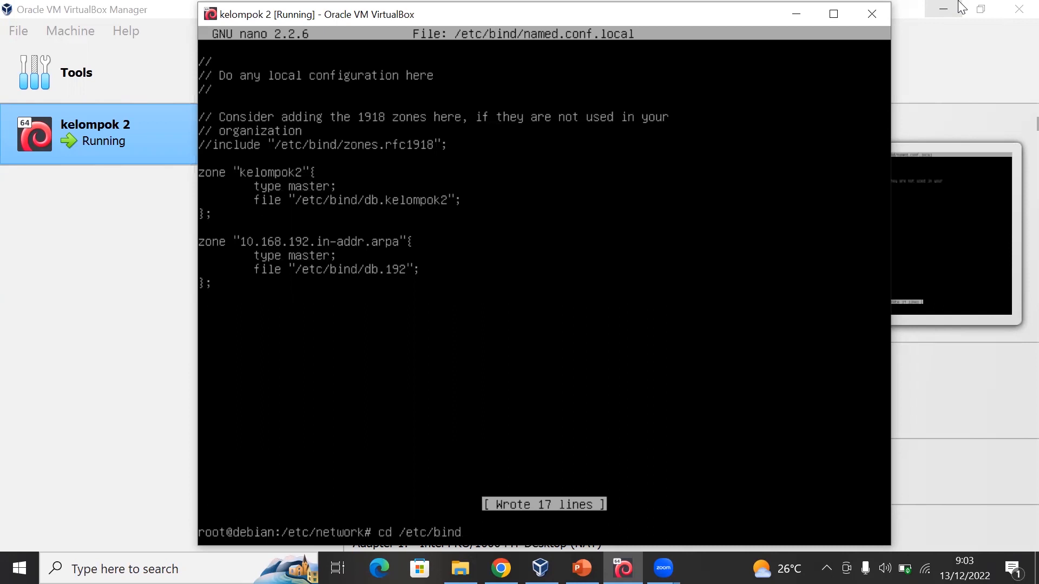
{"action": "key", "text": "Return"}
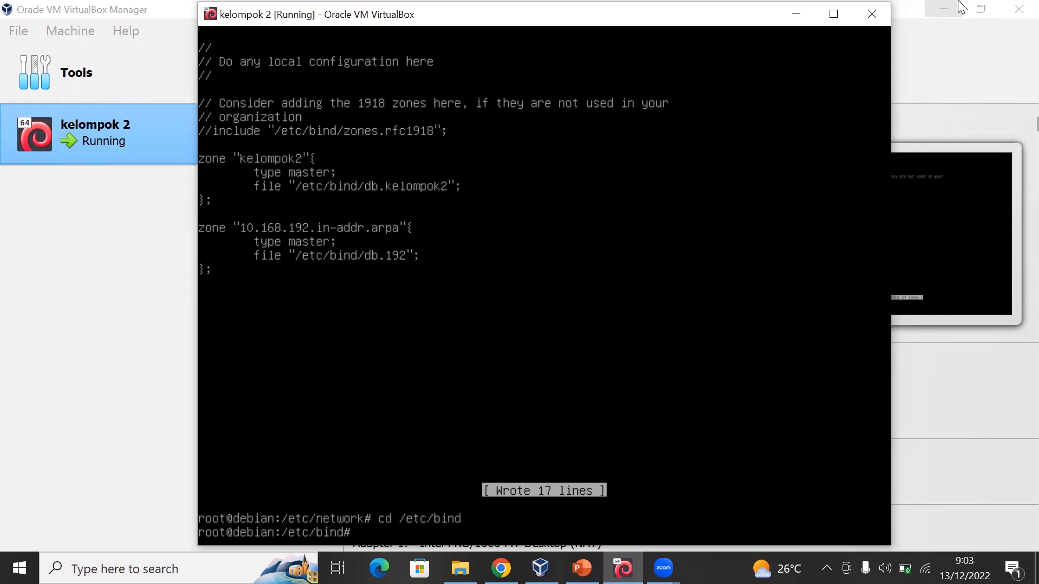
- Create the forward zone file with the command "cp db.local db.kelompok2"
{"action": "type", "text": "cp"}
{"action": "type", "text": "db.local db.kelo"}
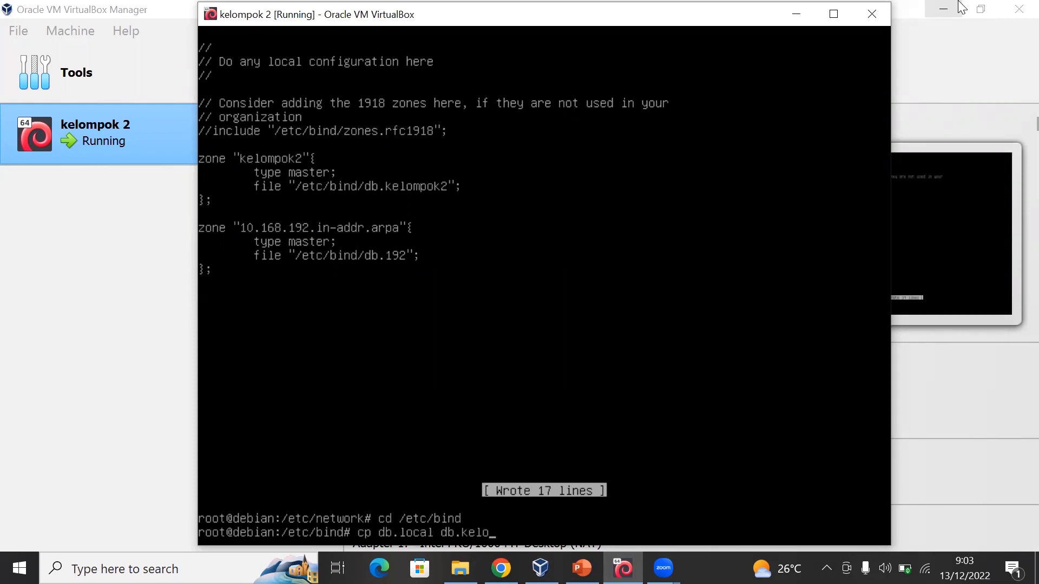
{"action": "type", "text": "mpok2"}
{"action": "key", "text": "Return"}
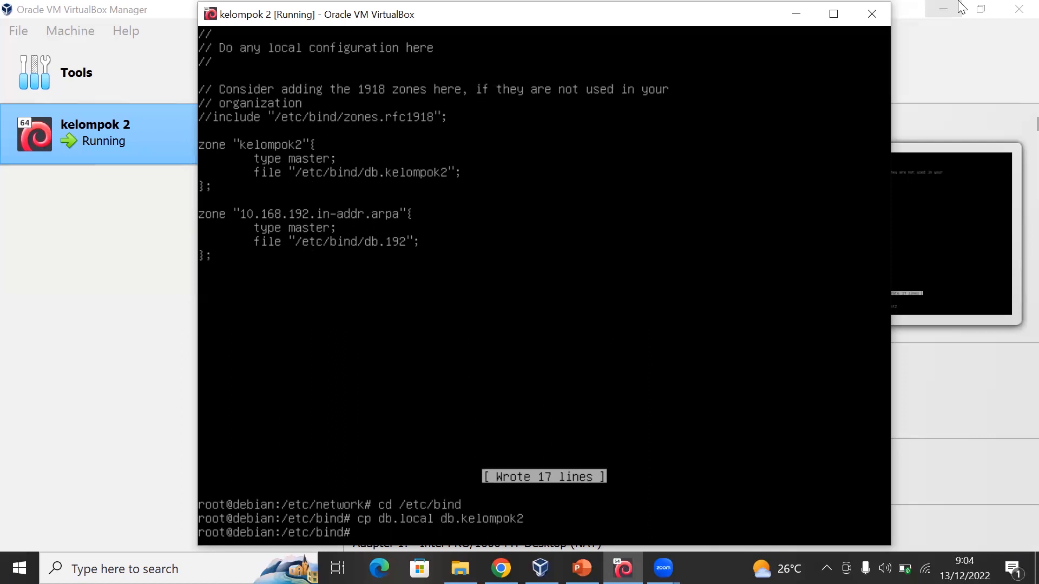
- Create the reverse zone file with the command "cp db.127 db.192"
{"action": "type", "text": "cp db.127"}
{"action": "type", "text": "db.192"}
{"action": "key", "text": "Return"}
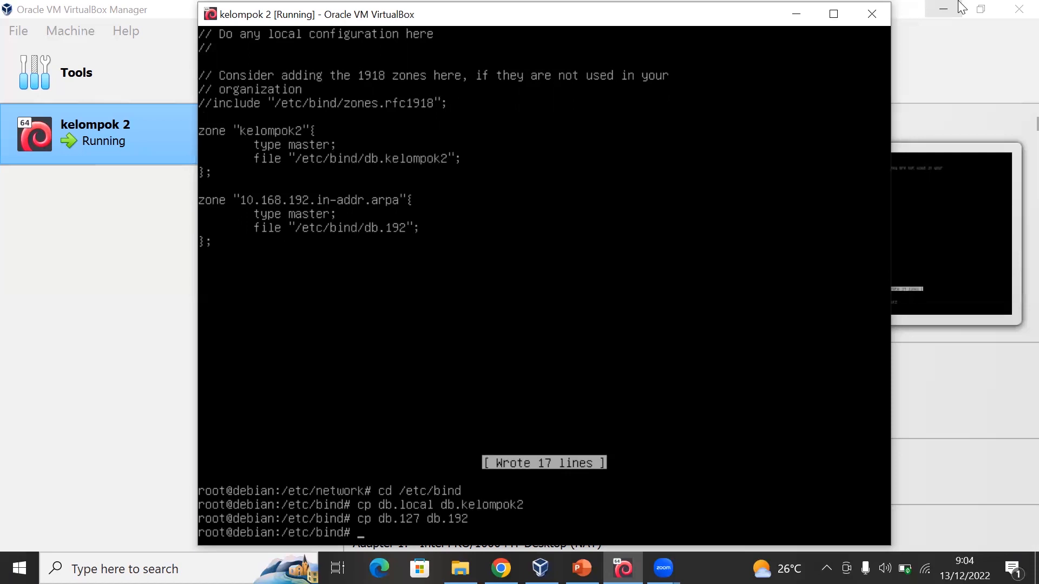
- List the db. files in /etc/bind through name completion and open db.kelompok2 in nano
{"action": "type", "text": "nano db."}
{"action": "key", "text": "Tab"}
{"action": "key", "text": "Tab"}
{"action": "key", "text": "Tab"}
{"action": "key", "text": "Tab"}
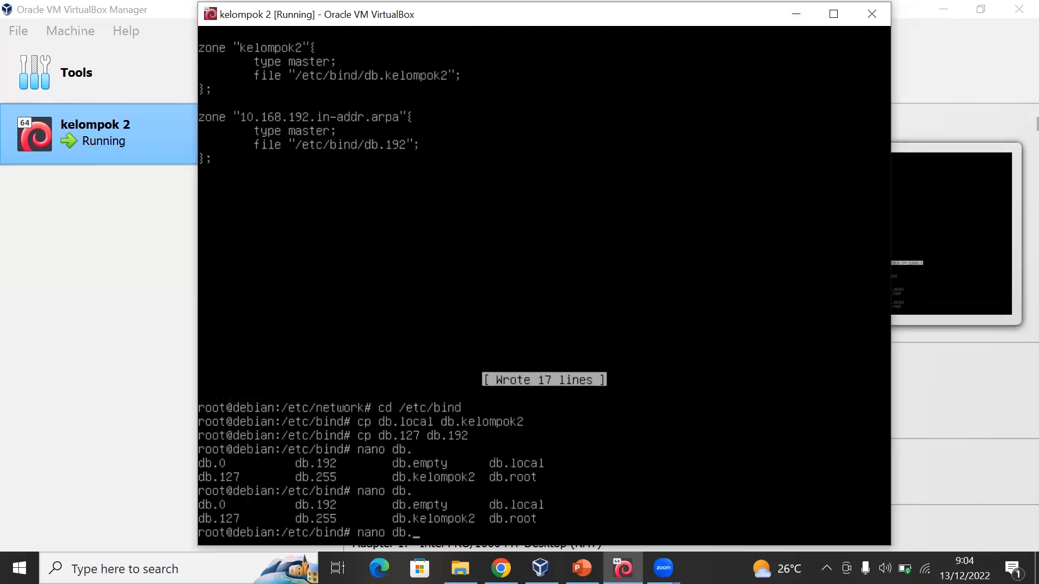
{"action": "type", "text": "k"}
{"action": "key", "text": "Tab"}
{"action": "key", "text": "Return"}
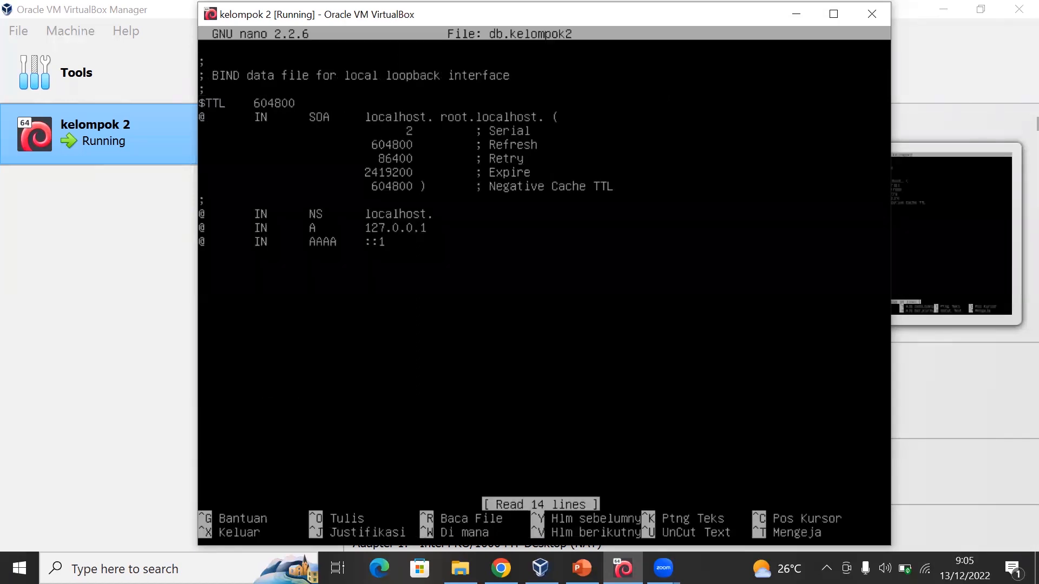
- Replace the first localhost in the SOA record with kelompok2, keeping the trailing dot
{"action": "key", "text": "Right"}
{"action": "key", "text": "Right"}
{"action": "key", "text": "Right"}
{"action": "key", "text": "Right"}
{"action": "key", "text": "Right"}
{"action": "key", "text": "Right"}
{"action": "key", "text": "Right"}
{"action": "key", "text": "Right"}
{"action": "key", "text": "Right"}
{"action": "key", "text": "BackSpace"}
{"action": "key", "text": "BackSpace"}
{"action": "key", "text": "BackSpace"}
{"action": "key", "text": "BackSpace"}
{"action": "key", "text": "BackSpace"}
{"action": "key", "text": "BackSpace"}
{"action": "key", "text": "BackSpace"}
{"action": "key", "text": "BackSpace"}
{"action": "key", "text": "BackSpace"}
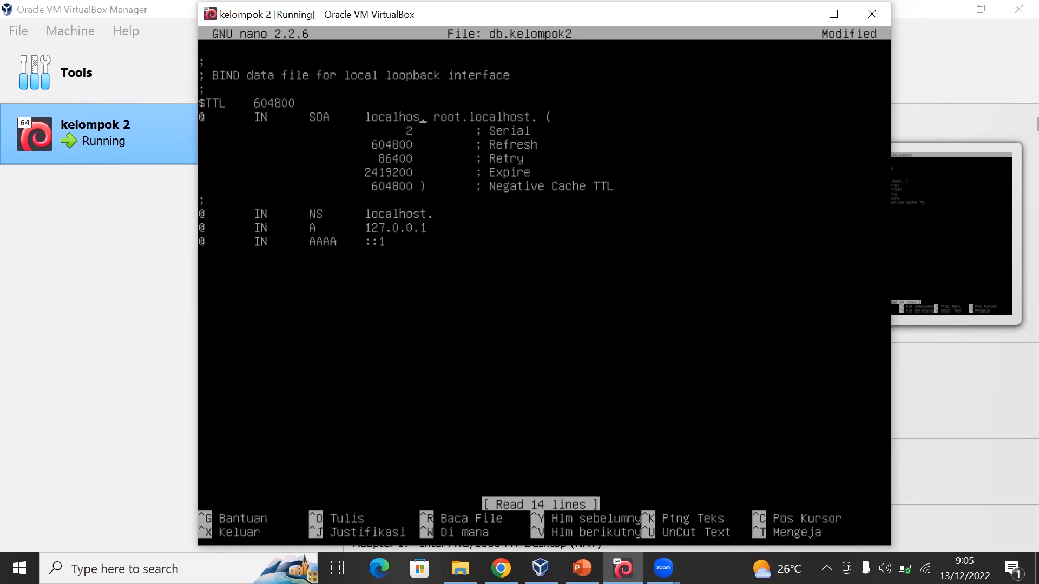
{"action": "type", "text": "ke"}
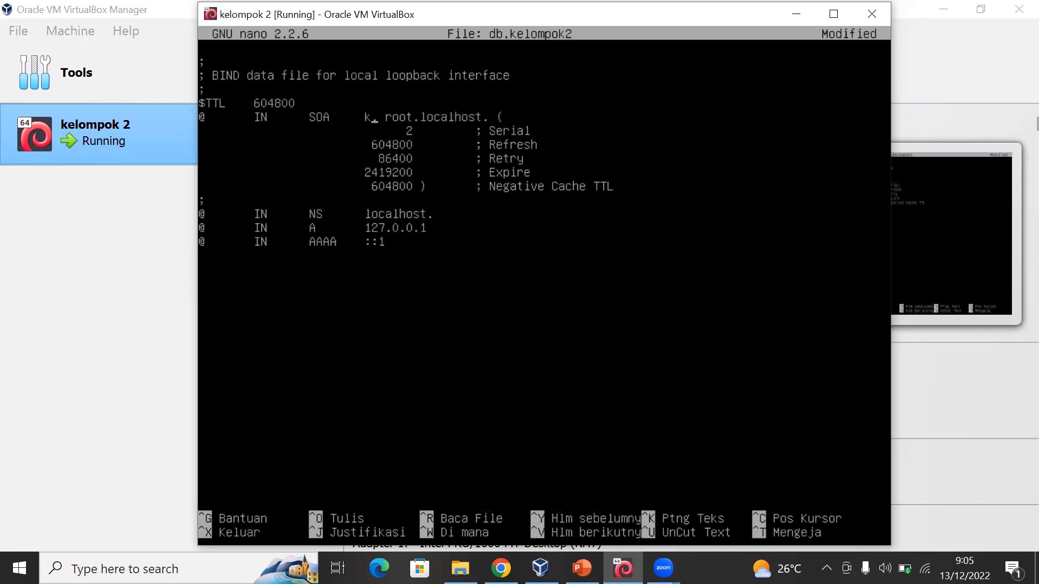
{"action": "type", "text": "lompok"}
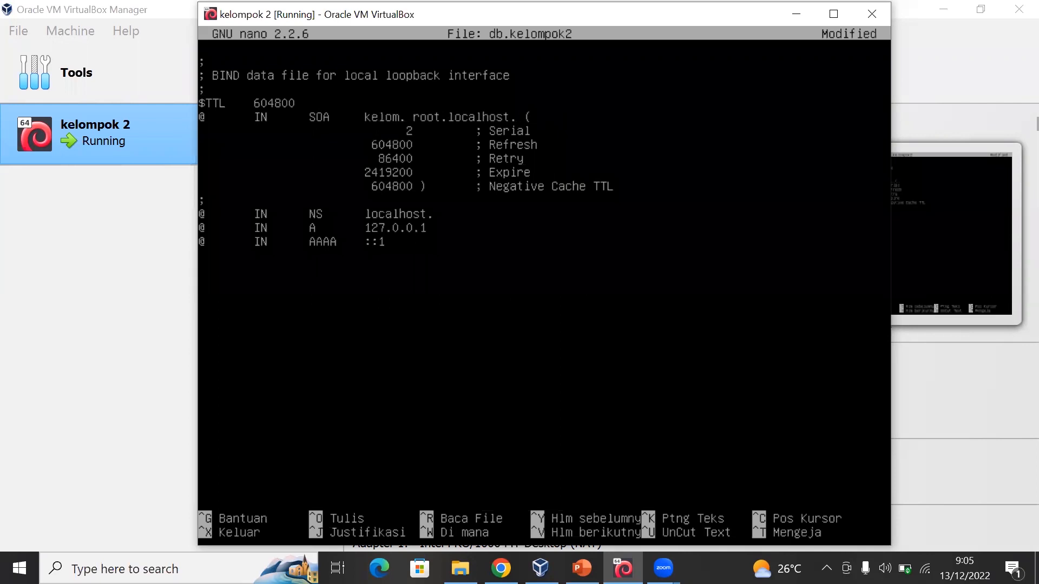
{"action": "type", "text": "2"}
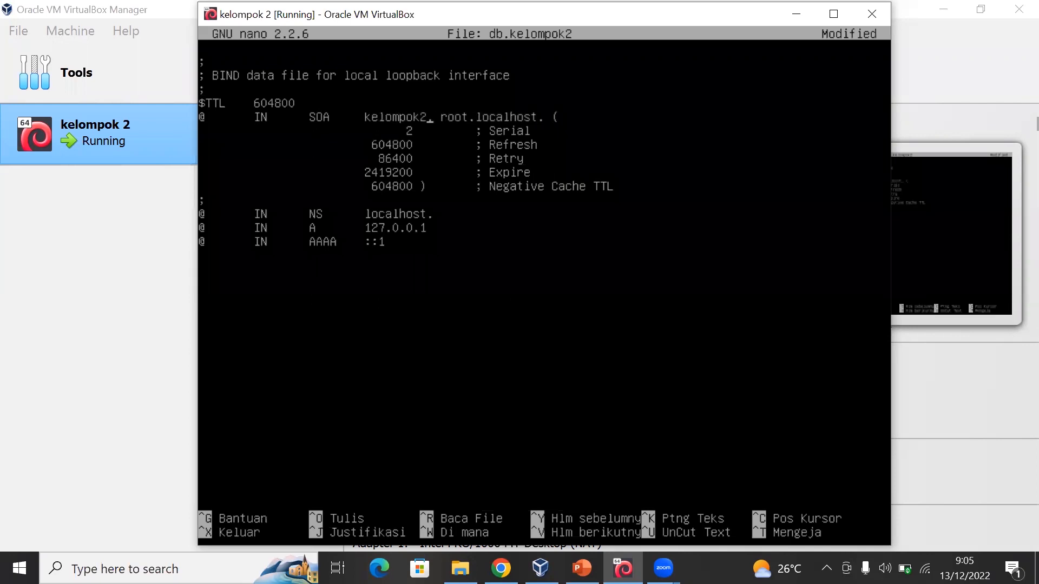
- Replace localhost in the SOA record's root.localhost contact with kelompok2, keeping the trailing dot
{"action": "key", "text": "Right"}
{"action": "key", "text": "Right"}
{"action": "key", "text": "Right"}
{"action": "key", "text": "Right"}
{"action": "key", "text": "Right"}
{"action": "key", "text": "Right"}
{"action": "key", "text": "Right"}
{"action": "key", "text": "BackSpace"}
{"action": "key", "text": "BackSpace"}
{"action": "key", "text": "BackSpace"}
{"action": "key", "text": "BackSpace"}
{"action": "key", "text": "BackSpace"}
{"action": "key", "text": "BackSpace"}
{"action": "key", "text": "BackSpace"}
{"action": "key", "text": "BackSpace"}
{"action": "key", "text": "BackSpace"}
{"action": "type", "text": "kelompok2"}
- Change the NS record's target in db.kelompok2 to kelompok2, keeping the trailing dot
{"action": "key", "text": "BackSpace"}
{"action": "key", "text": "BackSpace"}
{"action": "key", "text": "BackSpace"}
{"action": "key", "text": "BackSpace"}
{"action": "key", "text": "BackSpace"}
{"action": "key", "text": "BackSpace"}
{"action": "key", "text": "BackSpace"}
{"action": "key", "text": "BackSpace"}
{"action": "key", "text": "BackSpace"}
{"action": "type", "text": "kelompok2"}
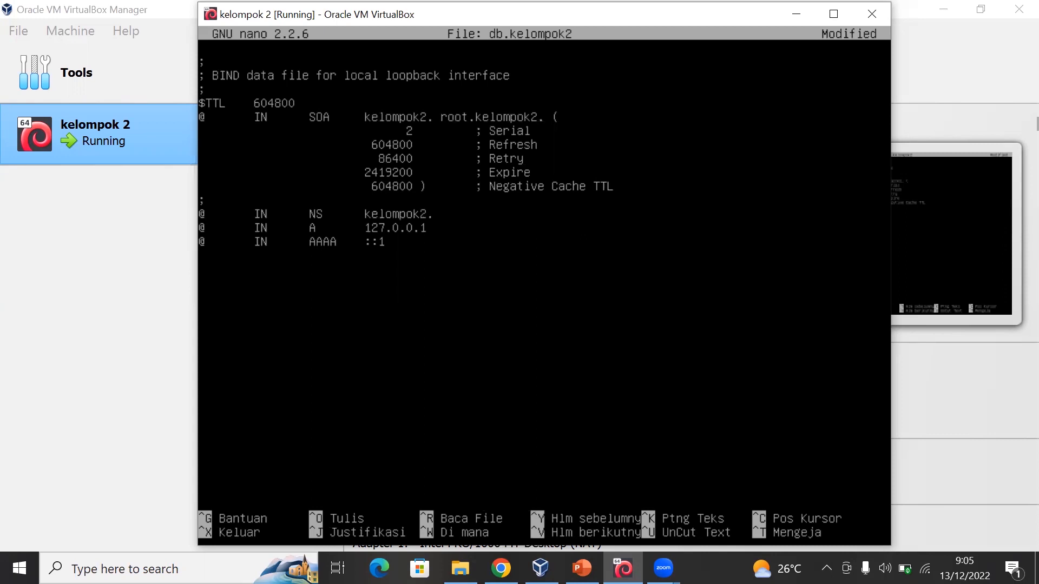
- Set the address of the A record in db.kelompok2 to 192.168.10.1
{"action": "key", "text": "Down"}
{"action": "key", "text": "BackSpace"}
{"action": "key", "text": "BackSpace"}
{"action": "key", "text": "BackSpace"}
{"action": "key", "text": "BackSpace"}
{"action": "key", "text": "BackSpace"}
- Delete the AAAA record line, then save db.kelompok2 under the same name and exit nano
{"action": "key", "text": "BackSpace"}
{"action": "key", "text": "BackSpace"}
{"action": "type", "text": "92.168.10.1"}
{"action": "key", "text": "BackSpace"}
{"action": "key", "text": "BackSpace"}
{"action": "key", "text": "BackSpace"}
{"action": "key", "text": "BackSpace"}
{"action": "key", "text": "BackSpace"}
{"action": "key", "text": "BackSpace"}
{"action": "key", "text": "BackSpace"}
{"action": "key", "text": "BackSpace"}
{"action": "key", "text": "BackSpace"}
{"action": "key", "text": "BackSpace"}
{"action": "key", "text": "BackSpace"}
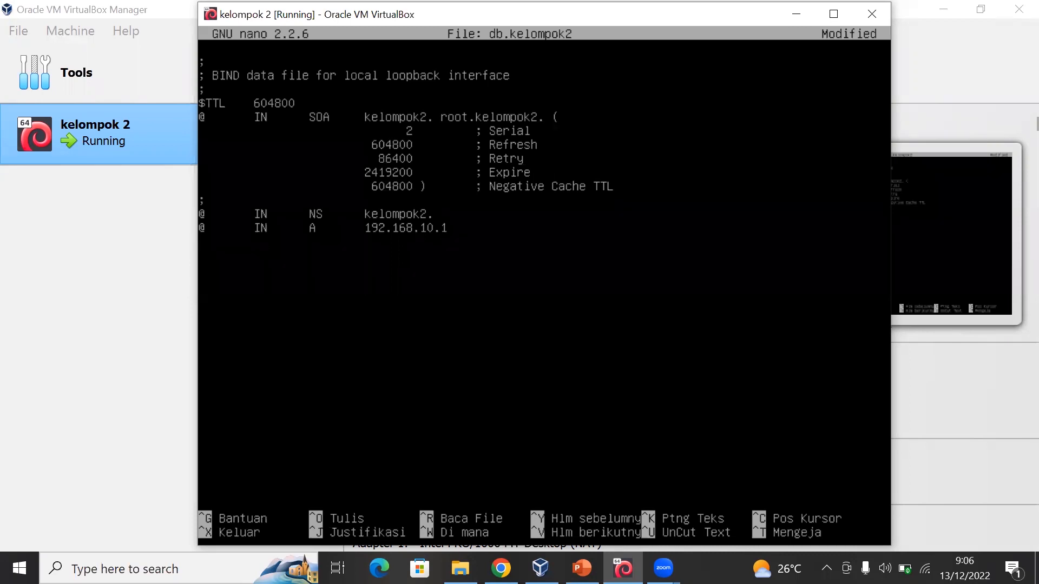
{"action": "key", "text": "BackSpace"}
{"action": "key", "text": "ctrl+x"}
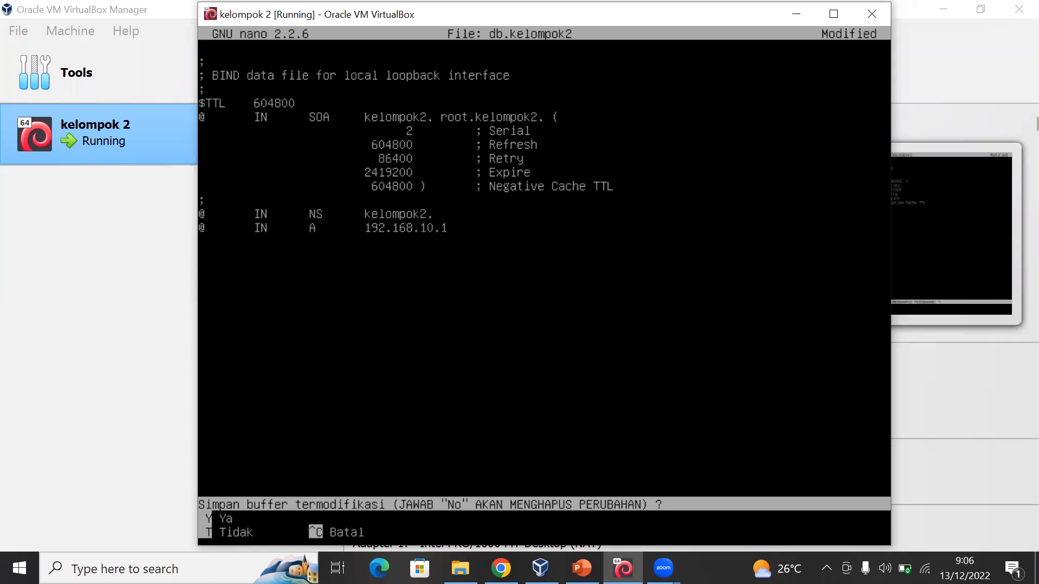
{"action": "key", "text": "y"}
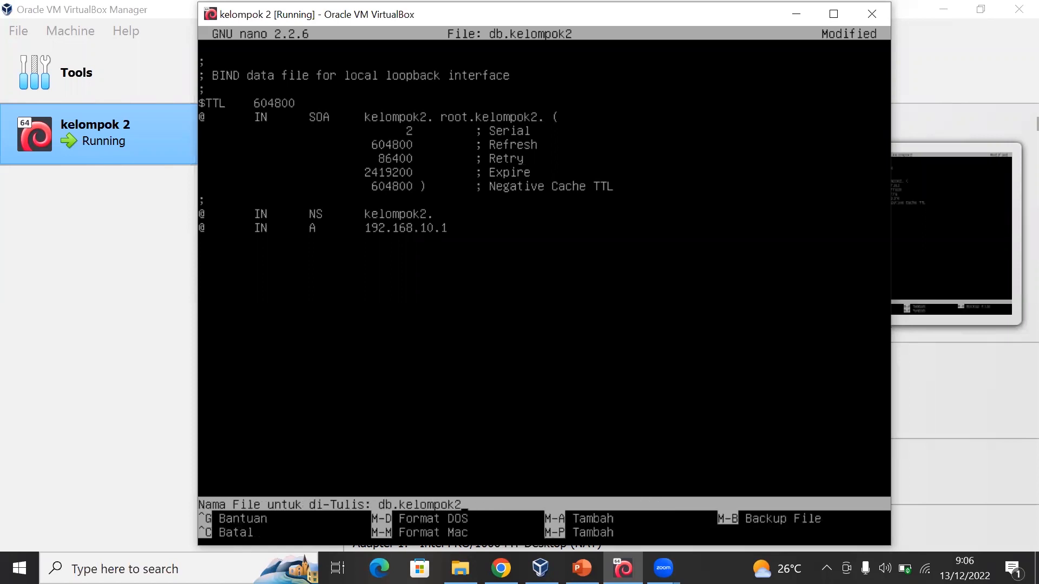
{"action": "key", "text": "Return"}
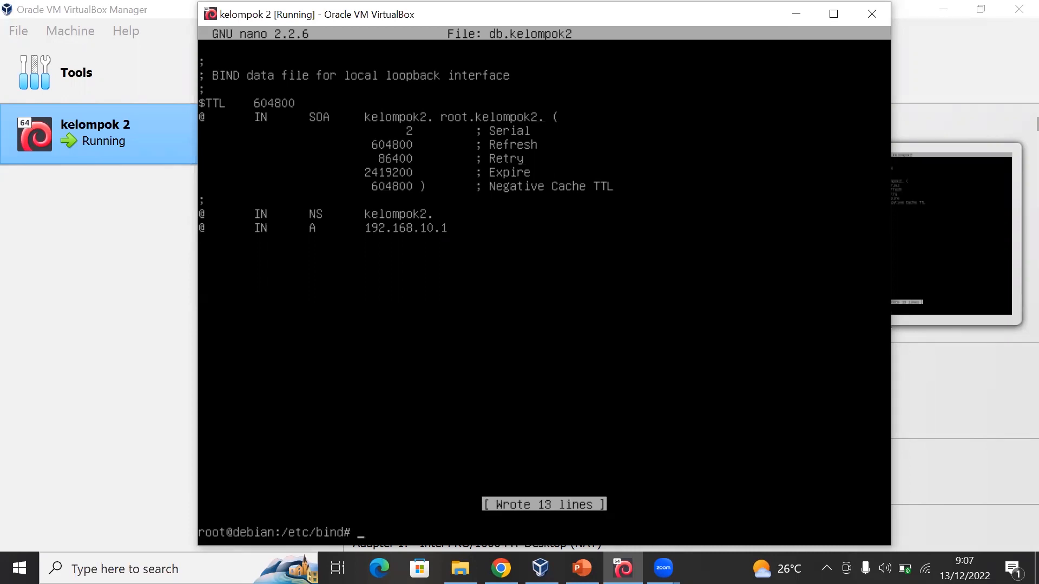
- Open the reverse zone file db.192 in nano
{"action": "type", "text": "nano db.192"}
{"action": "key", "text": "Return"}
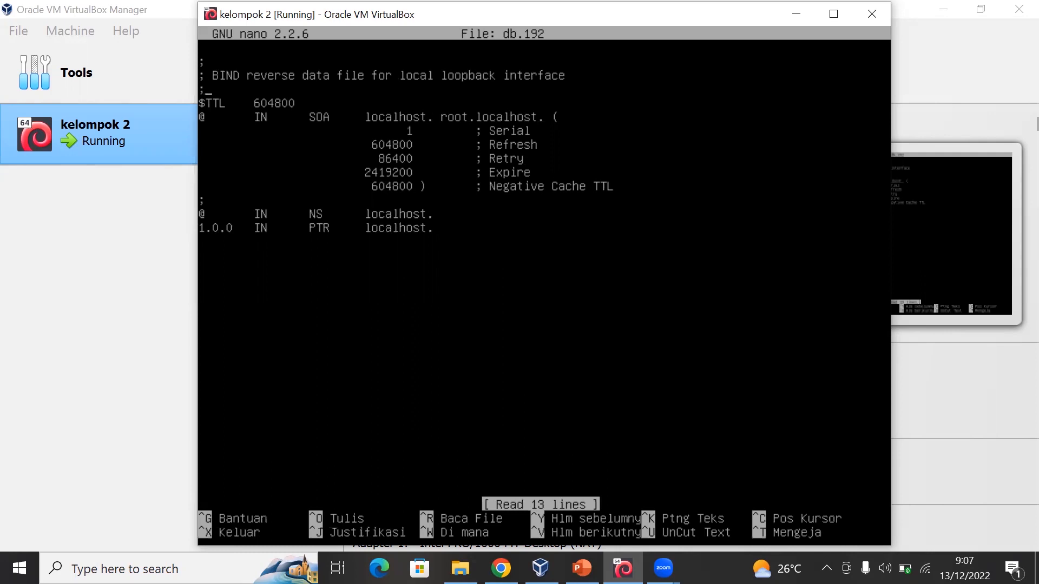
- Replace the first localhost in the reverse zone's SOA record with kelompok2, keeping the trailing dot
{"action": "key", "text": "Right"}
{"action": "key", "text": "Right"}
{"action": "key", "text": "Right"}
{"action": "key", "text": "Right"}
{"action": "key", "text": "Right"}
{"action": "key", "text": "Right"}
{"action": "key", "text": "Right"}
{"action": "key", "text": "Right"}
{"action": "key", "text": "BackSpace"}
{"action": "key", "text": "BackSpace"}
{"action": "key", "text": "BackSpace"}
{"action": "key", "text": "BackSpace"}
{"action": "key", "text": "BackSpace"}
{"action": "key", "text": "BackSpace"}
{"action": "key", "text": "BackSpace"}
{"action": "key", "text": "BackSpace"}
{"action": "key", "text": "BackSpace"}
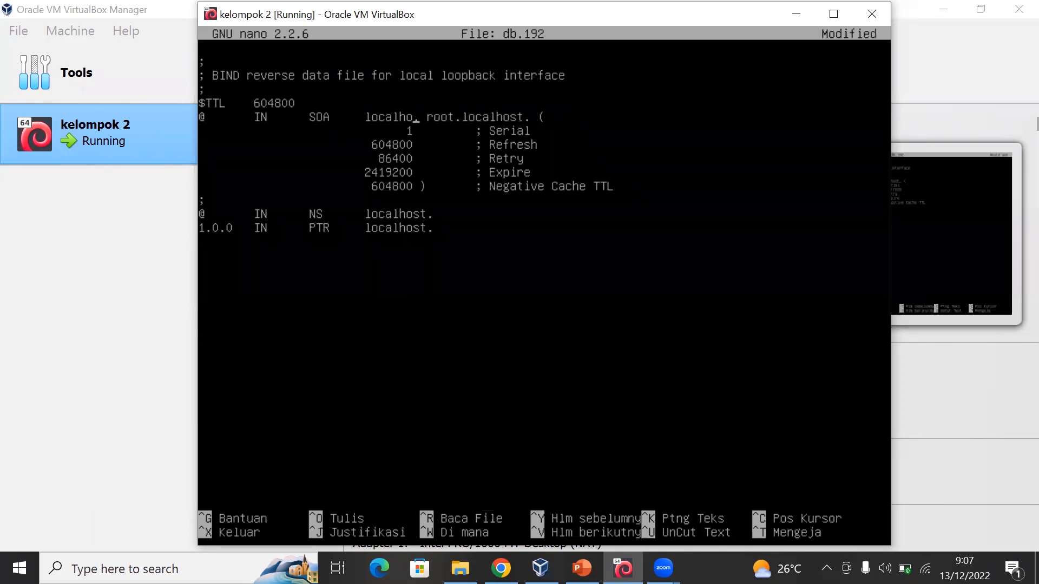
{"action": "type", "text": "kelomp"}
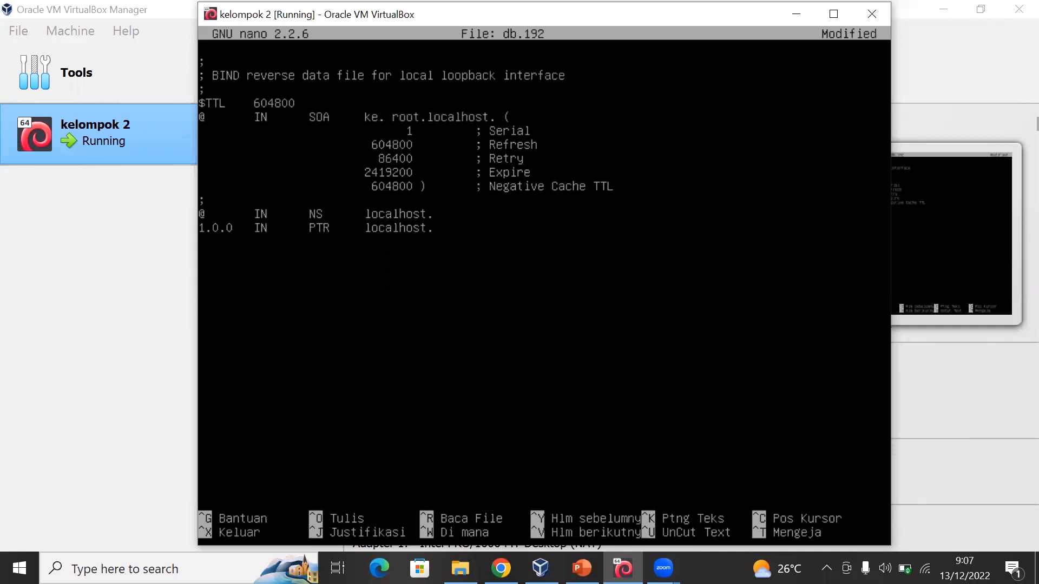
{"action": "type", "text": "ok2"}
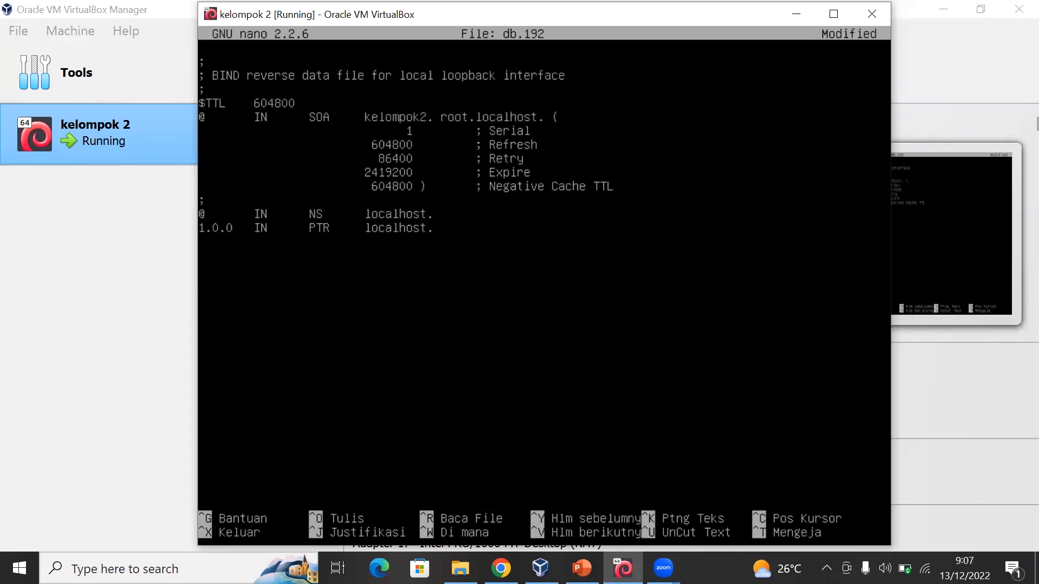
- Change root.localhost in the reverse zone's SOA record to root.kelompok2, ending with a dot
{"action": "key", "text": "BackSpace"}
{"action": "key", "text": "BackSpace"}
{"action": "key", "text": "BackSpace"}
{"action": "key", "text": "BackSpace"}
{"action": "key", "text": "BackSpace"}
{"action": "key", "text": "BackSpace"}
{"action": "key", "text": "BackSpace"}
{"action": "key", "text": "BackSpace"}
{"action": "key", "text": "BackSpace"}
- Change the NS record's target in db.192 to kelompok2 with a trailing dot
{"action": "key", "text": "BackSpace"}
{"action": "type", "text": "kelompok."}
{"action": "key", "text": "Left"}
{"action": "type", "text": "2"}
{"action": "key", "text": "Down"}
{"action": "key", "text": "Down"}
{"action": "key", "text": "Down"}
{"action": "key", "text": "Down"}
{"action": "key", "text": "Down"}
{"action": "key", "text": "Down"}
{"action": "key", "text": "Down"}
{"action": "key", "text": "BackSpace"}
{"action": "key", "text": "BackSpace"}
{"action": "key", "text": "BackSpace"}
{"action": "key", "text": "BackSpace"}
{"action": "key", "text": "BackSpace"}
{"action": "key", "text": "BackSpace"}
{"action": "key", "text": "BackSpace"}
{"action": "key", "text": "BackSpace"}
{"action": "key", "text": "BackSpace"}
{"action": "key", "text": "BackSpace"}
{"action": "type", "text": "kelompok2."}
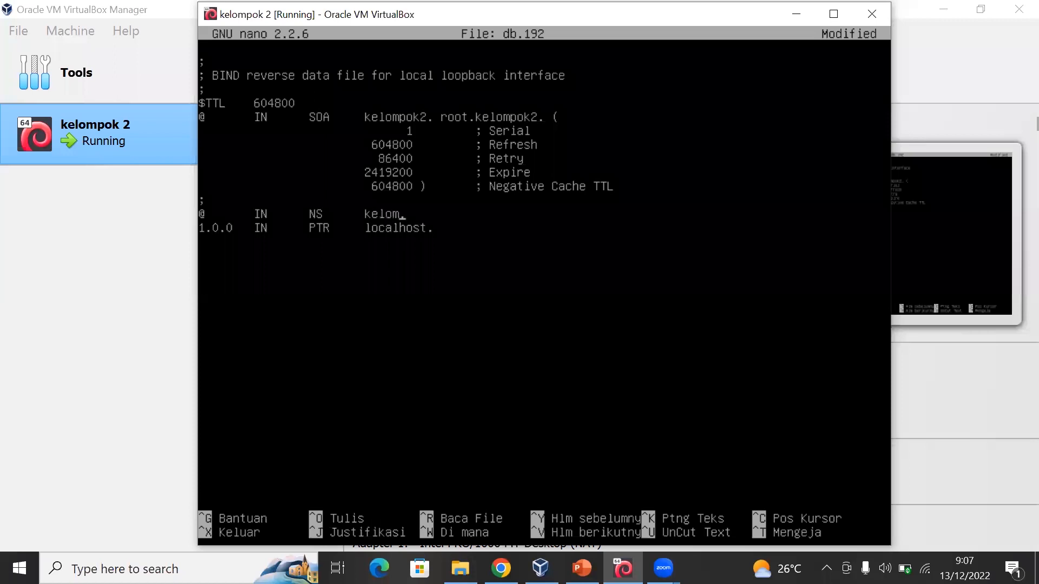
- Change the PTR record's target in db.192 to kelompok2, keeping the trailing dot
{"action": "key", "text": "Down"}
{"action": "key", "text": "Left"}
{"action": "key", "text": "BackSpace"}
{"action": "key", "text": "BackSpace"}
{"action": "key", "text": "BackSpace"}
{"action": "key", "text": "BackSpace"}
{"action": "key", "text": "BackSpace"}
{"action": "key", "text": "BackSpace"}
{"action": "key", "text": "BackSpace"}
{"action": "key", "text": "BackSpace"}
{"action": "key", "text": "BackSpace"}
{"action": "type", "text": "kelo"}
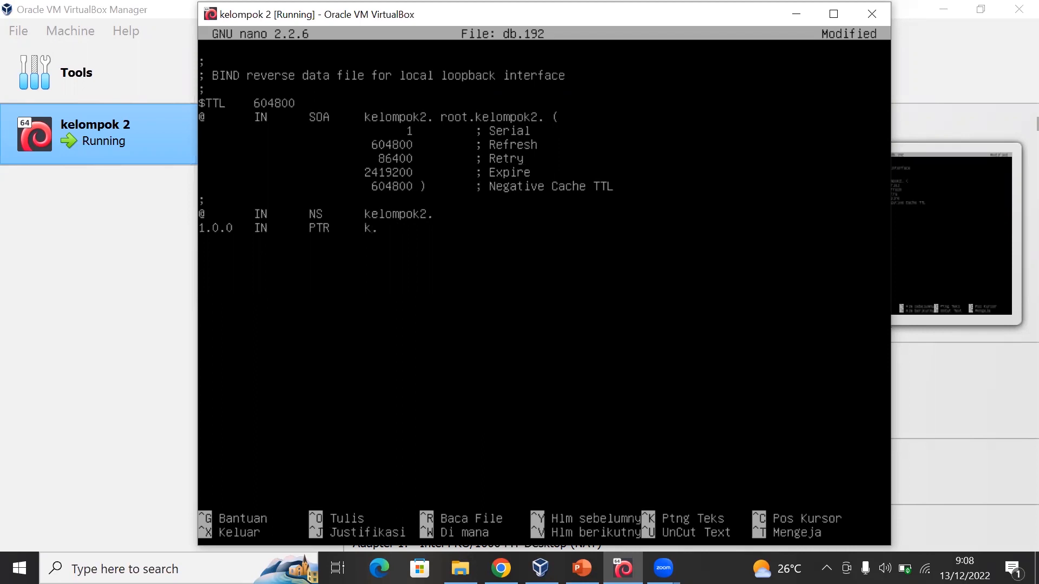
{"action": "type", "text": "mpok2"}
- Shorten the PTR record's host part to 1, then save db.192 under the same name and exit nano
{"action": "key", "text": "Left"}
{"action": "key", "text": "Left"}
{"action": "key", "text": "Left"}
{"action": "key", "text": "Left"}
{"action": "key", "text": "Left"}
{"action": "key", "text": "Left"}
{"action": "key", "text": "Left"}
{"action": "key", "text": "Left"}
{"action": "key", "text": "BackSpace"}
{"action": "key", "text": "BackSpace"}
{"action": "key", "text": "BackSpace"}
{"action": "key", "text": "ctrl+x"}
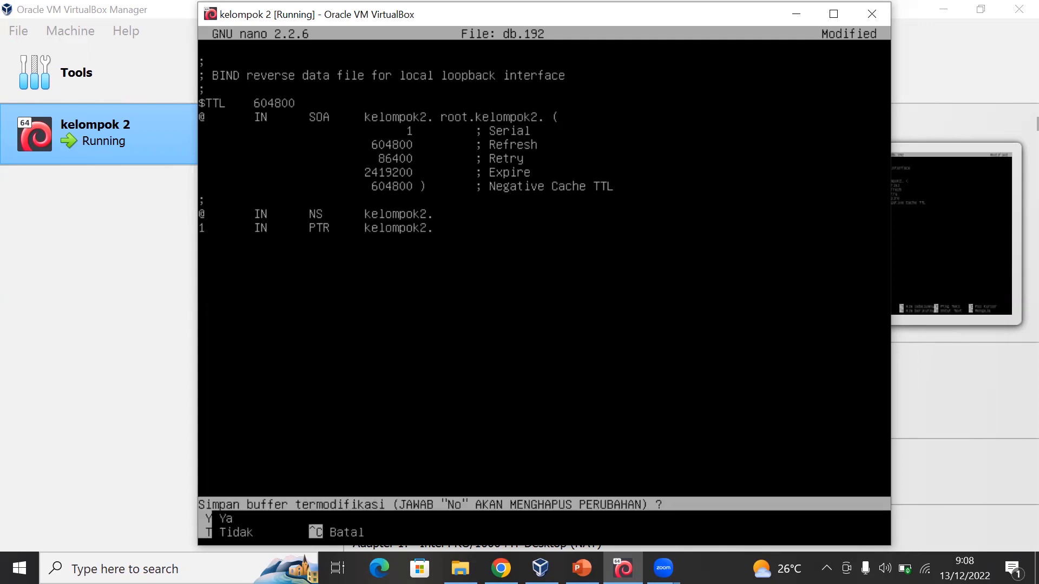
{"action": "key", "text": "y"}
{"action": "key", "text": "Return"}
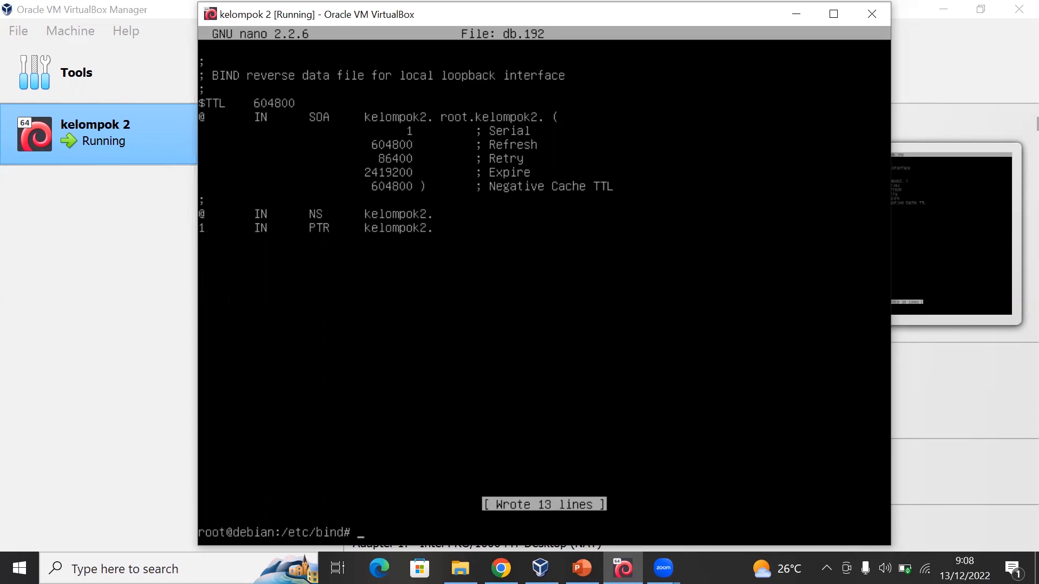
- Open /etc/resolv.conf in nano
{"action": "type", "text": "nano /etc/resolv.conf"}
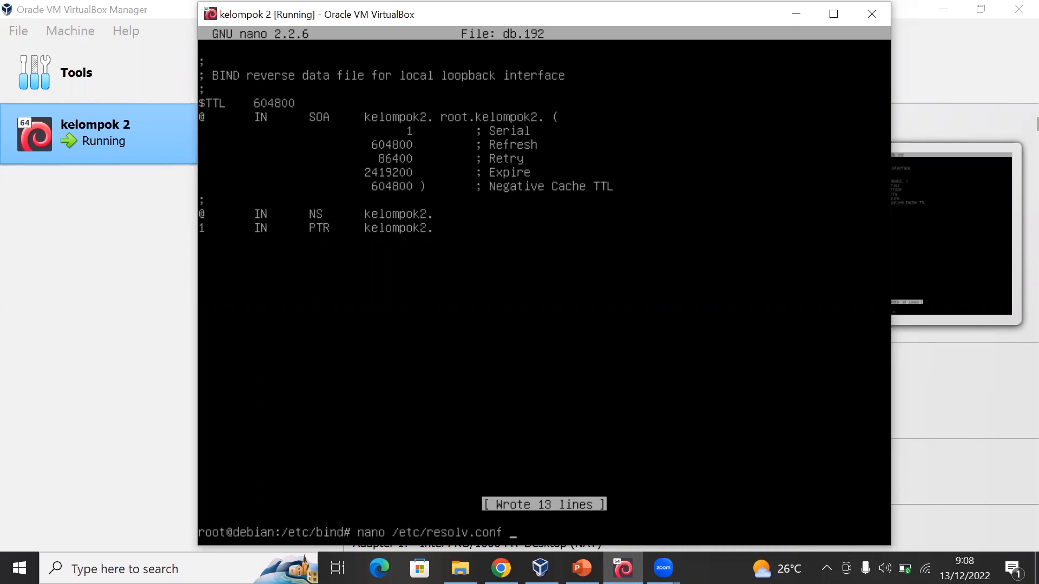
{"action": "key", "text": "Return"}
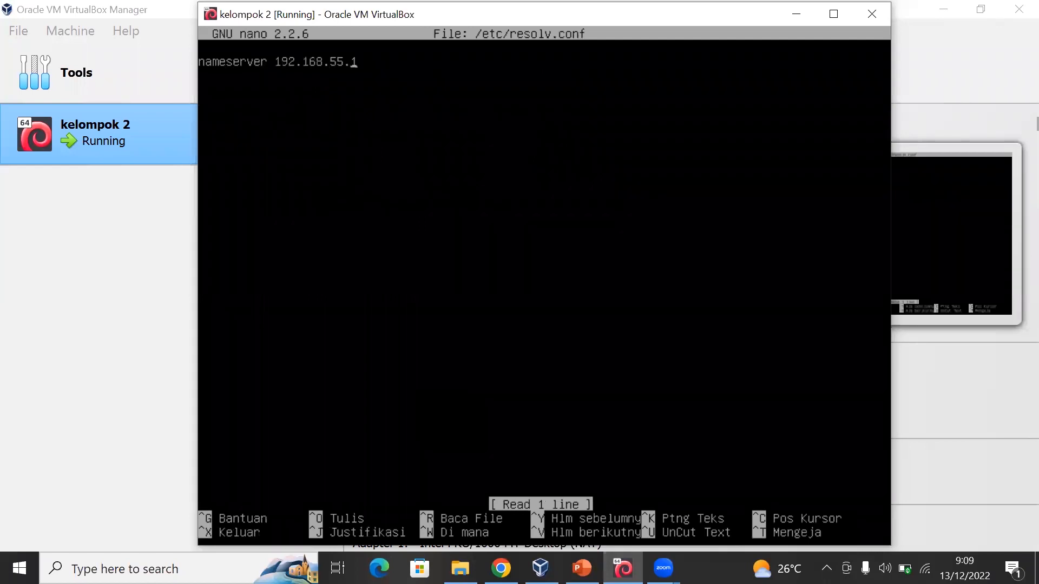
- Set the nameserver address in resolv.conf to 192.168.10.1
{"action": "key", "text": "BackSpace"}
{"action": "key", "text": "BackSpace"}
{"action": "key", "text": "BackSpace"}
{"action": "key", "text": "BackSpace"}
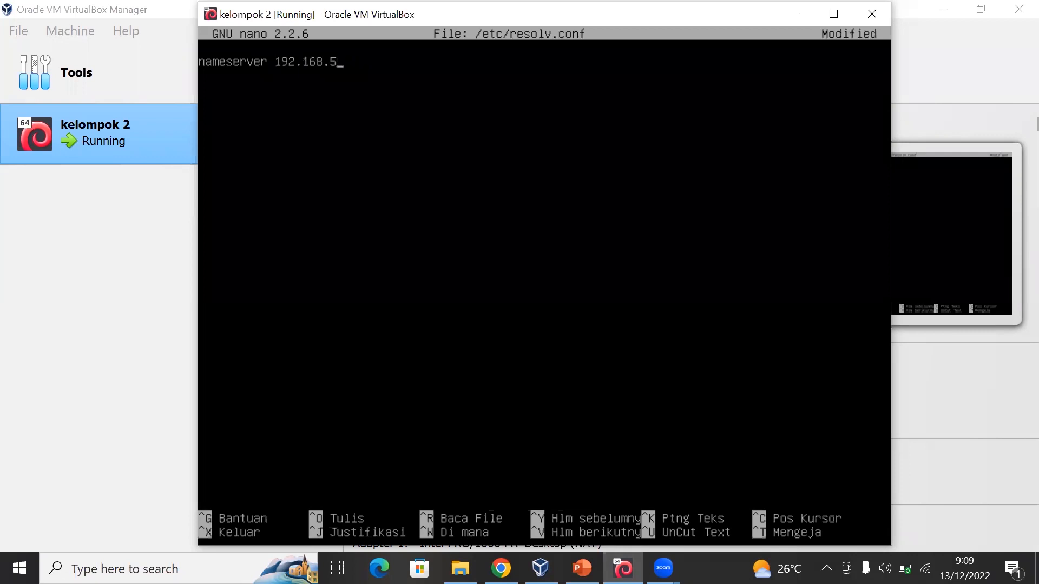
{"action": "type", "text": "10.1"}
- Add the line "search kelompok2" below the nameserver, then save resolv.conf and exit nano
{"action": "key", "text": "Return"}
{"action": "type", "text": "search kelom"}
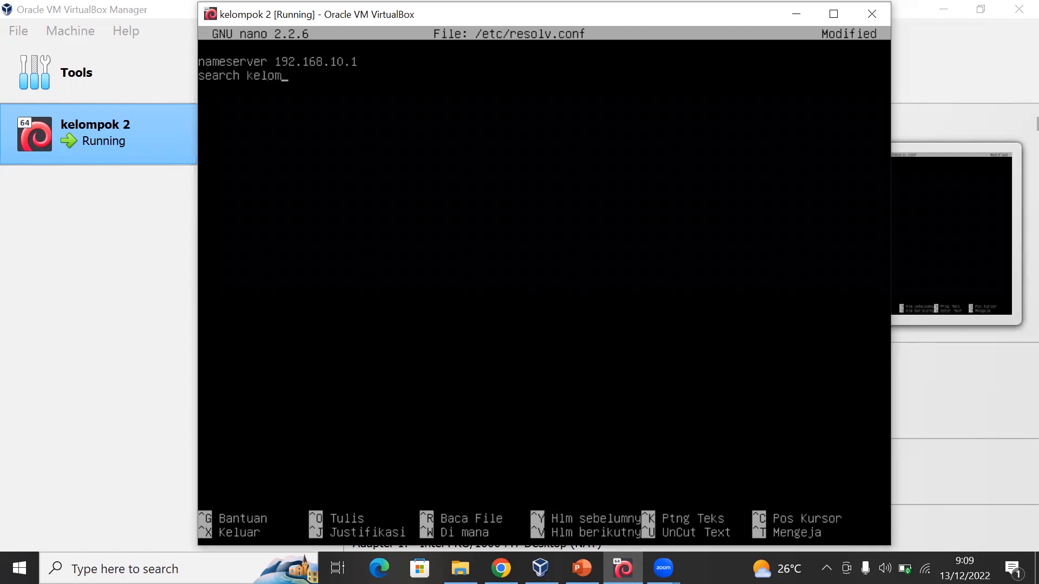
{"action": "type", "text": "pok2"}
{"action": "key", "text": "ctrl+x"}
{"action": "key", "text": "y"}
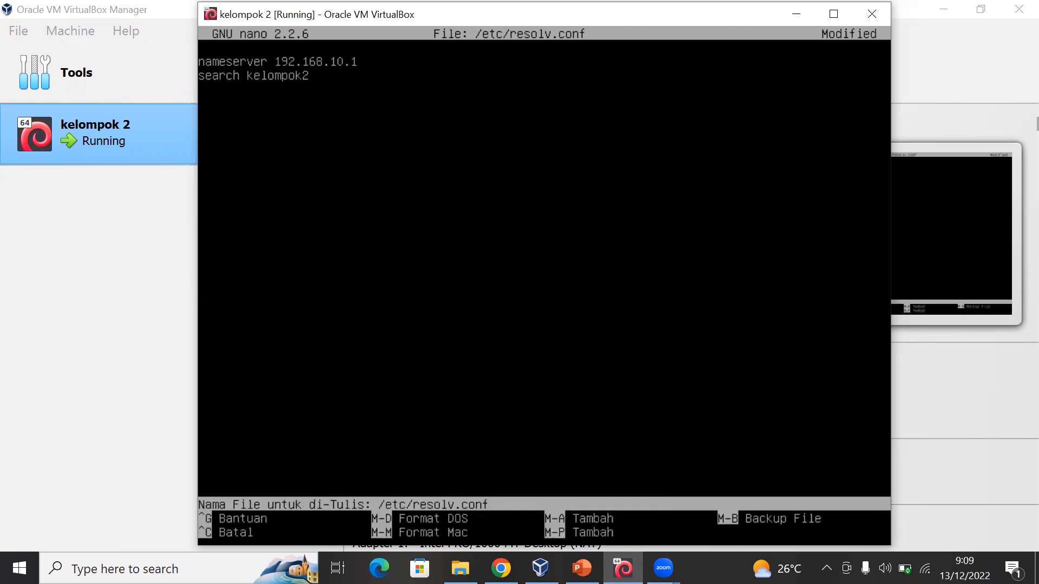
{"action": "key", "text": "Return"}
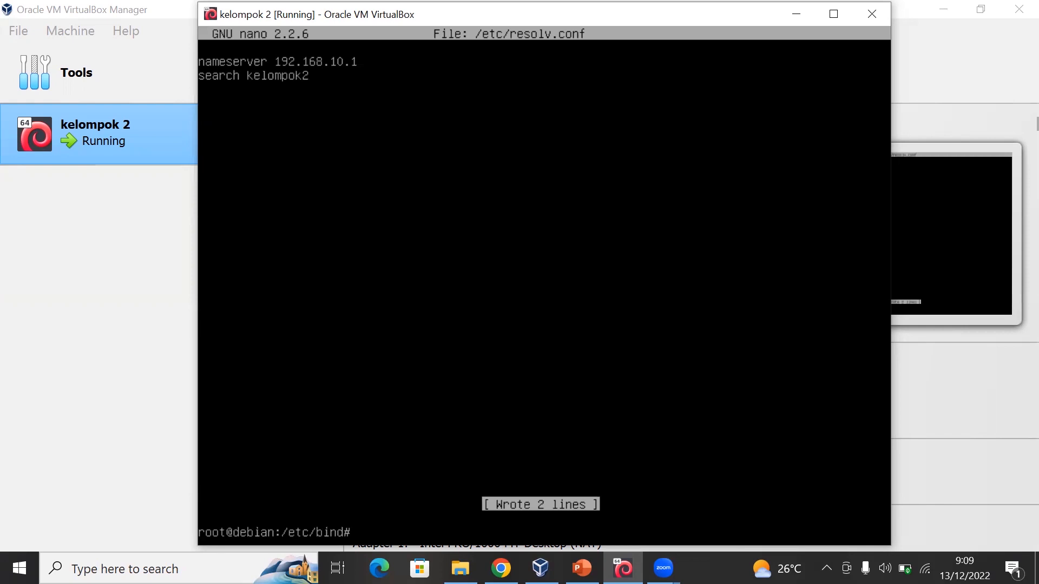
- Restart the DNS service with the command "service bind9 restart"
{"action": "type", "text": "service bind9 restart"}
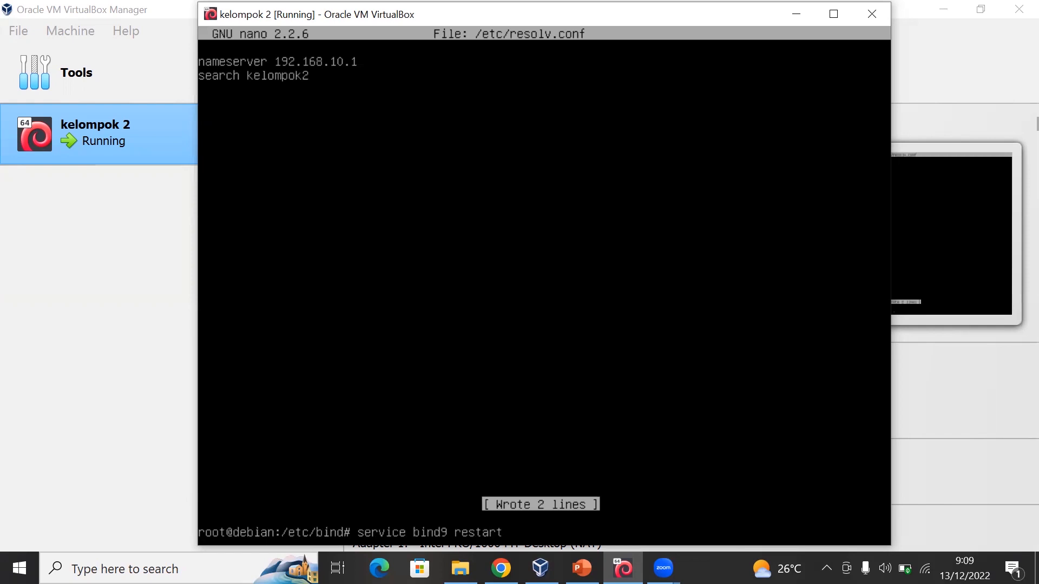
{"action": "key", "text": "Return"}
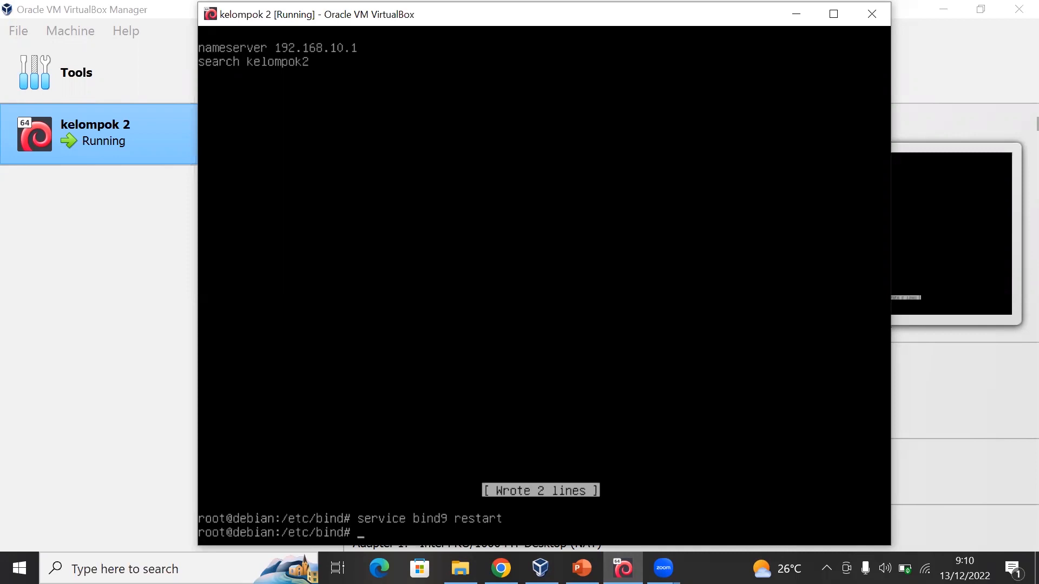
- Test name resolution of the domain with the command "nslookup kelompok2"
{"action": "type", "text": "nslookup"}
{"action": "type", "text": "kelompok2"}
{"action": "key", "text": "Return"}
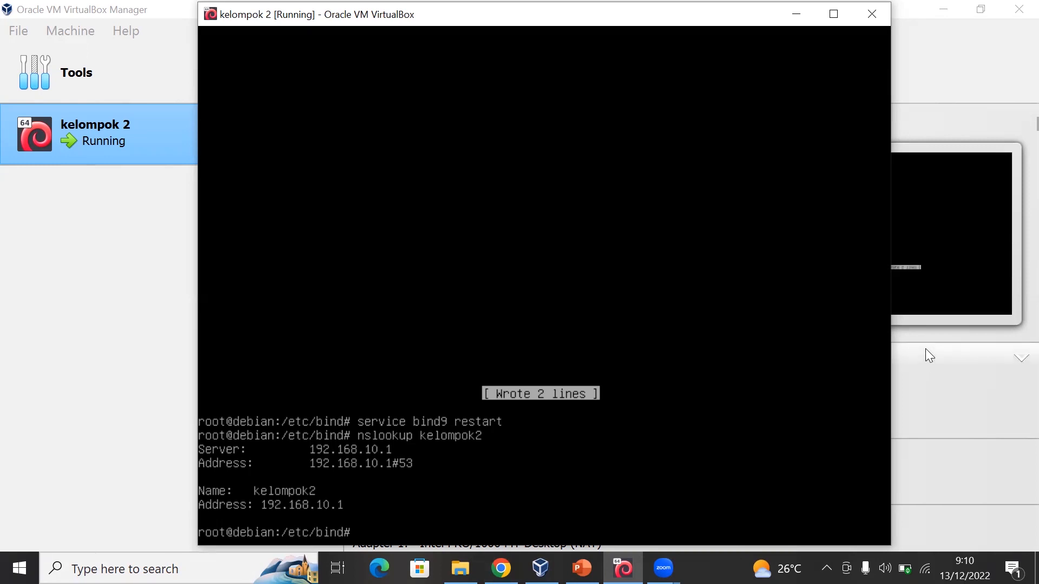
- Test the connection to the domain with "ping kelompok2" and stop the ping after several replies
{"action": "type", "text": "ping kelompok2"}
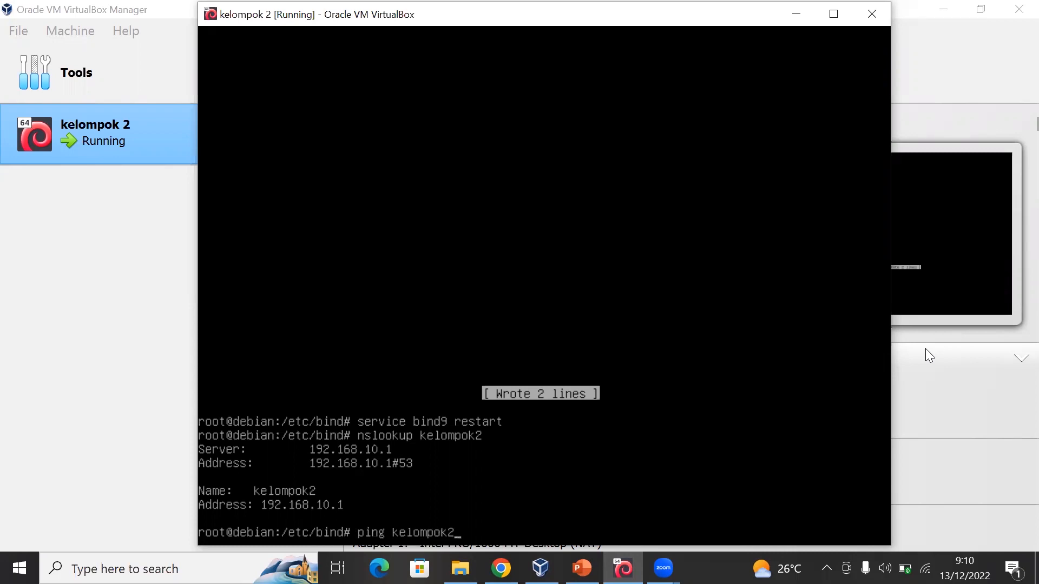
{"action": "key", "text": "Return"}
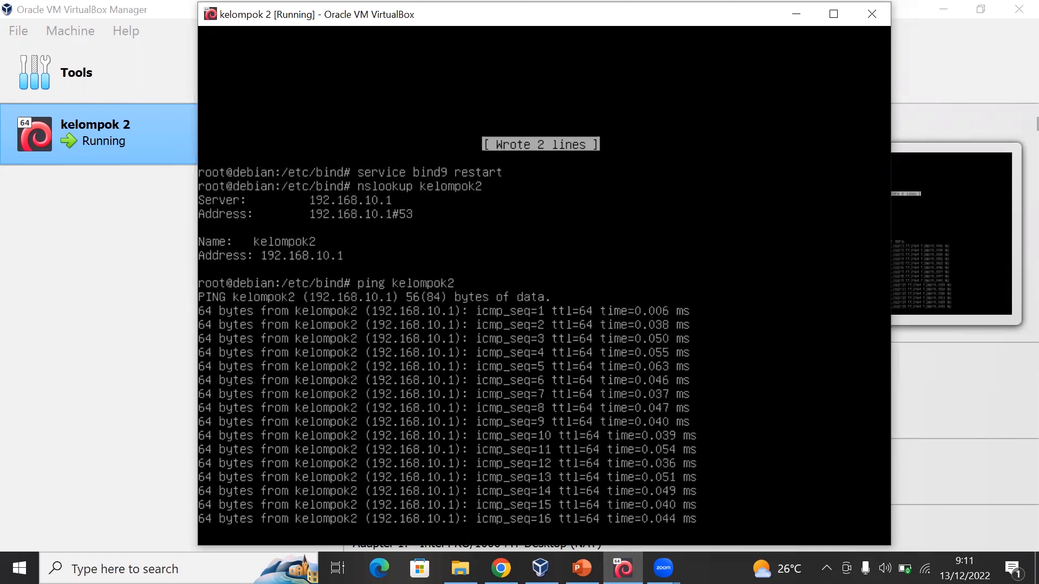
{"action": "key", "text": "ctrl+c"}
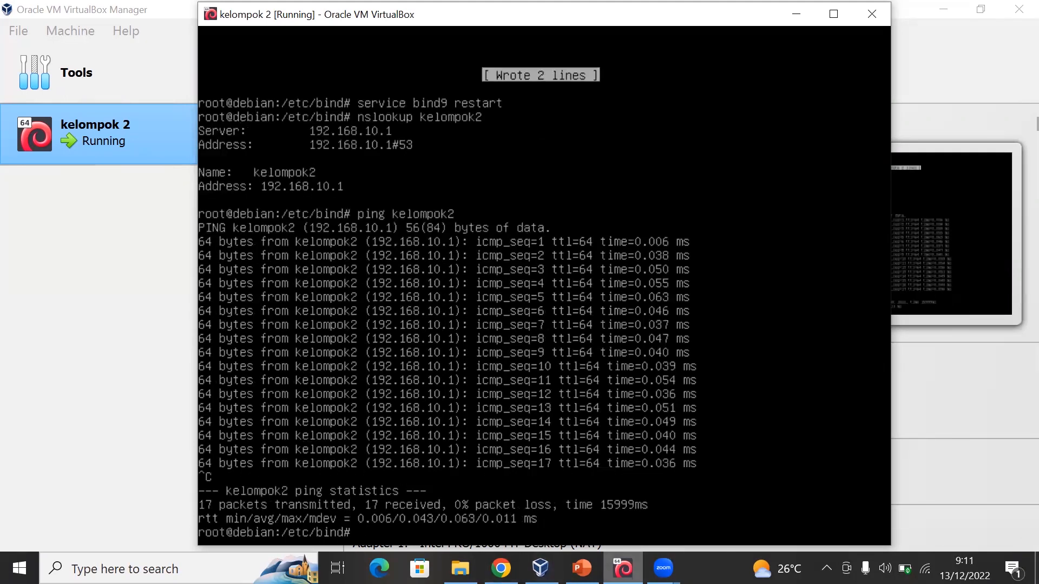
- Switch to the SO Linux Debian presentation in PowerPoint and show slide 39, Kesimpulan
{"action": "left_click", "coordinate": [581, 568]}
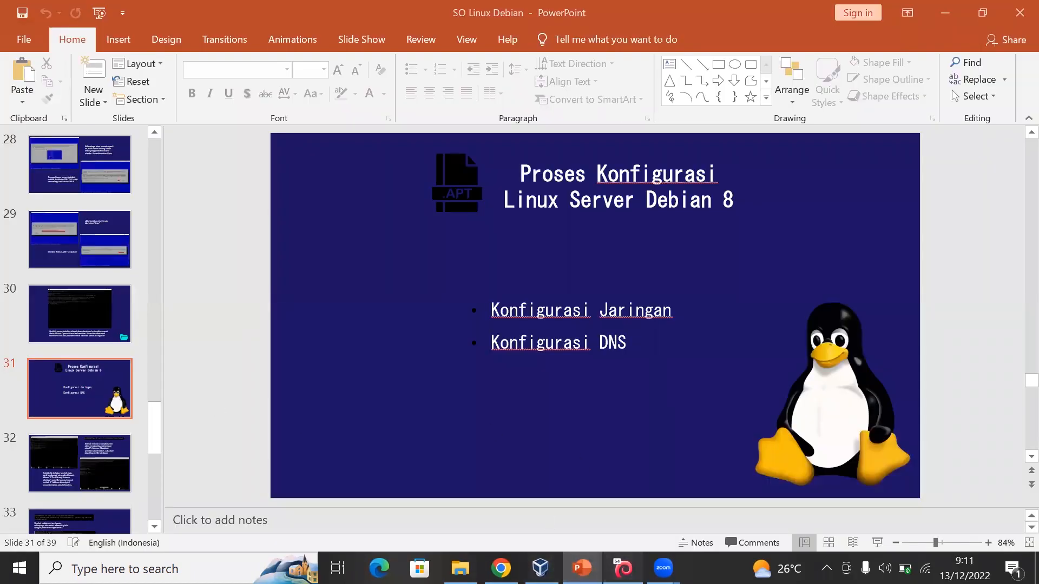
{"action": "left_click", "coordinate": [623, 568]}
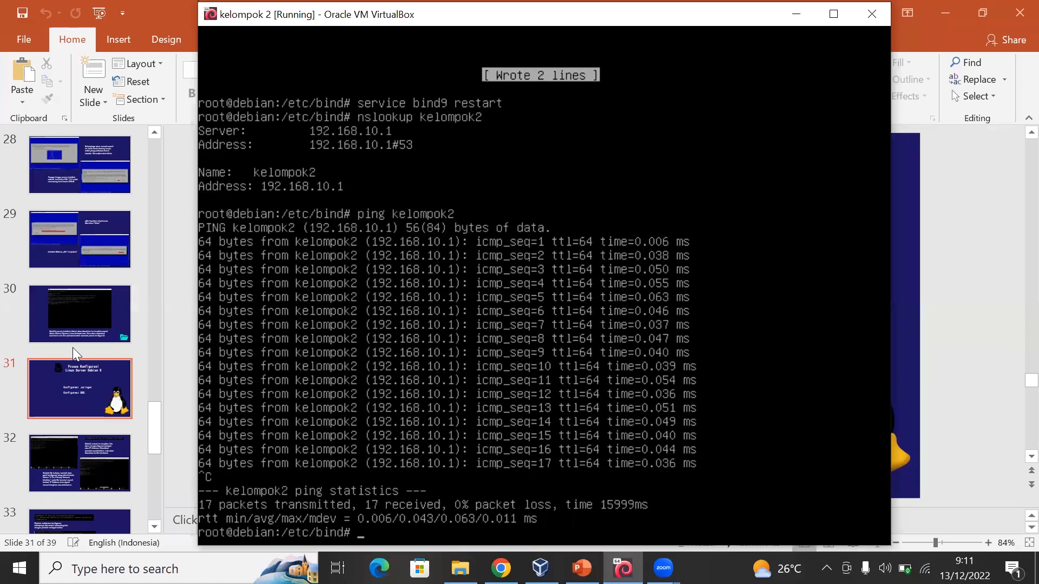
{"action": "left_click", "coordinate": [77, 388]}
{"action": "scroll", "coordinate": [78, 389], "scroll_direction": "down", "scroll_amount": 8}
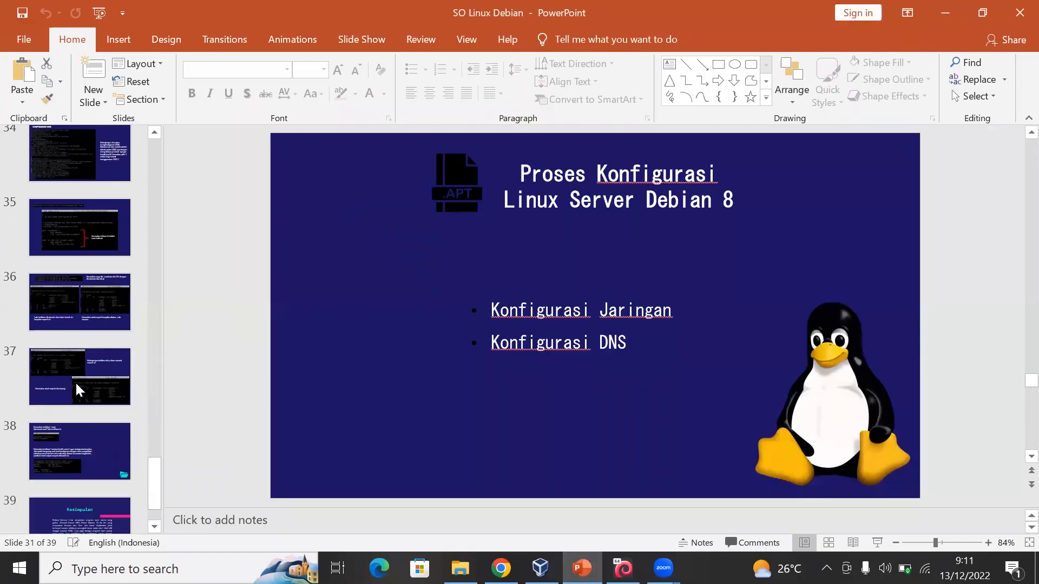
{"action": "left_click", "coordinate": [91, 480]}
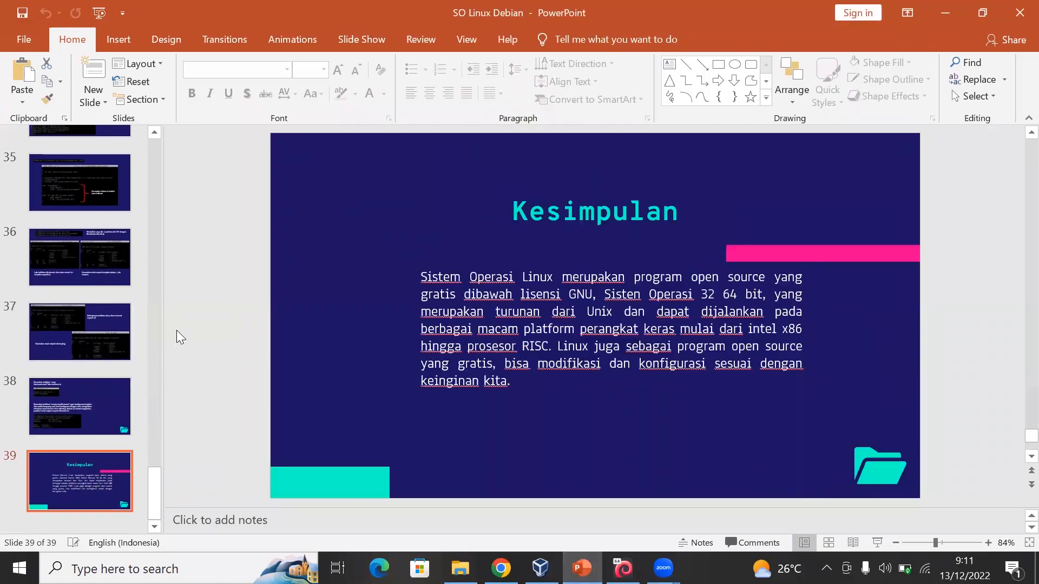
{"action": "left_click", "coordinate": [82, 414]}
{"action": "left_click", "coordinate": [77, 502]}
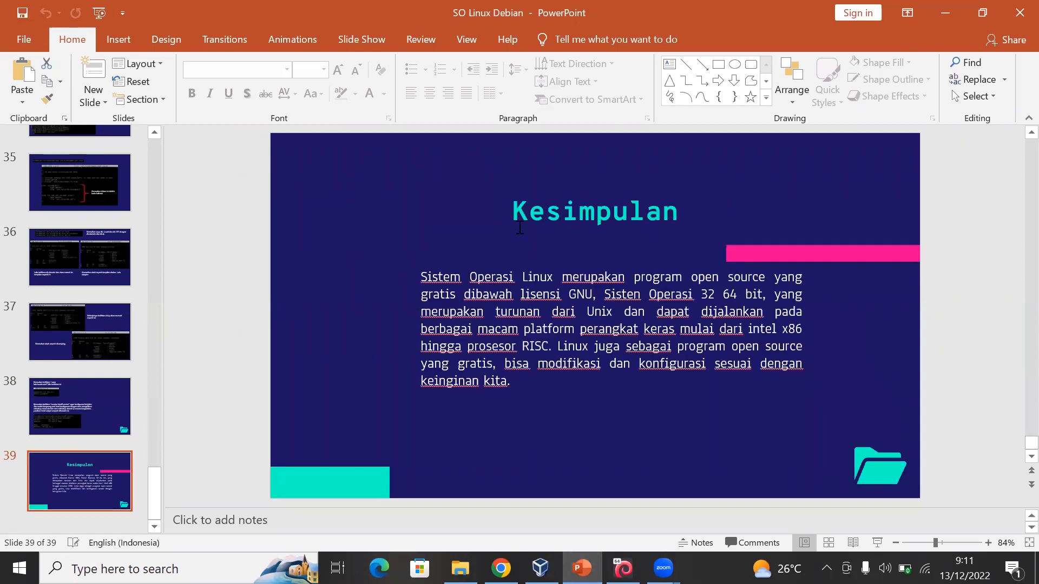
{"action": "left_click", "coordinate": [519, 220]}
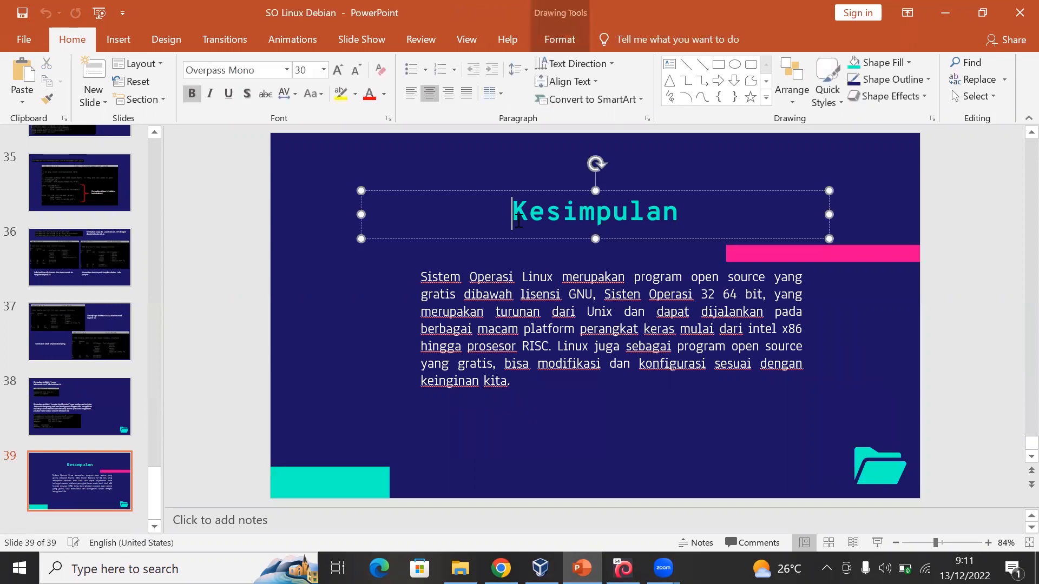
{"action": "triple_click", "coordinate": [776, 209]}
{"action": "left_click_drag", "start_coordinate": [460, 220], "coordinate": [723, 219]}
{"action": "left_click", "coordinate": [476, 276]}
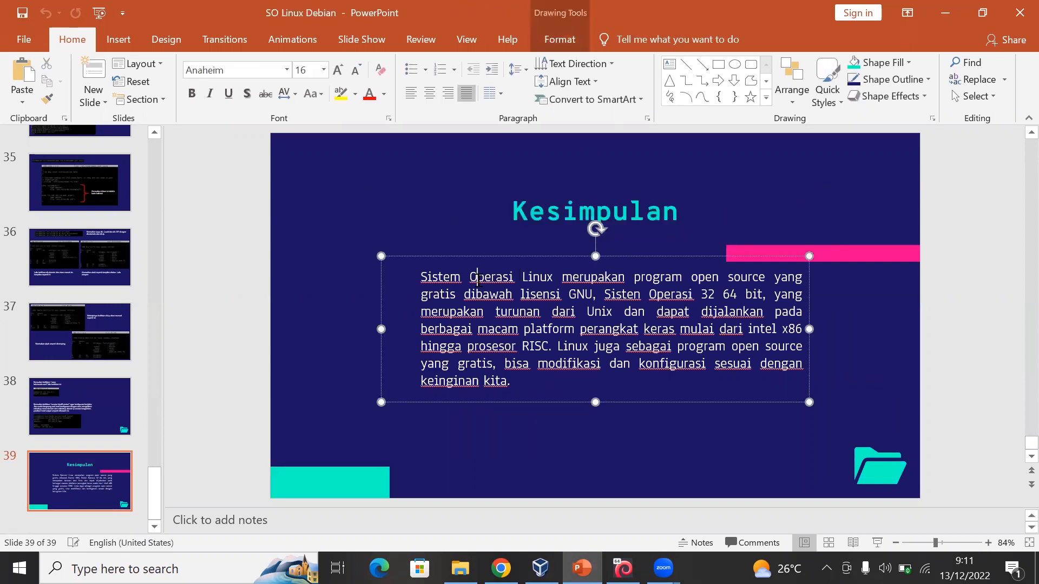
{"action": "left_click", "coordinate": [504, 219]}
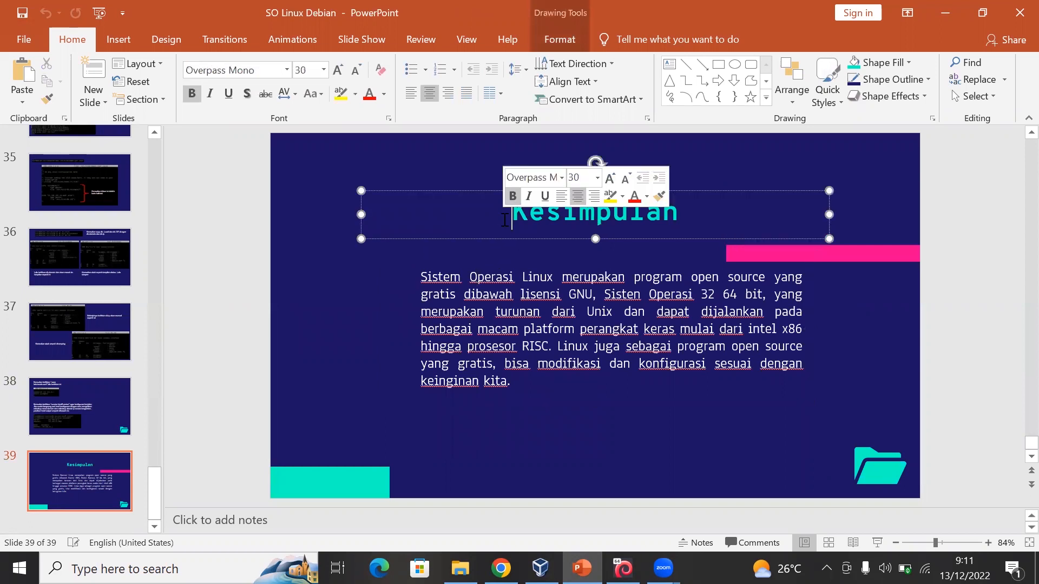
{"action": "left_click_drag", "start_coordinate": [504, 220], "coordinate": [702, 225]}
{"action": "left_click", "coordinate": [385, 273]}
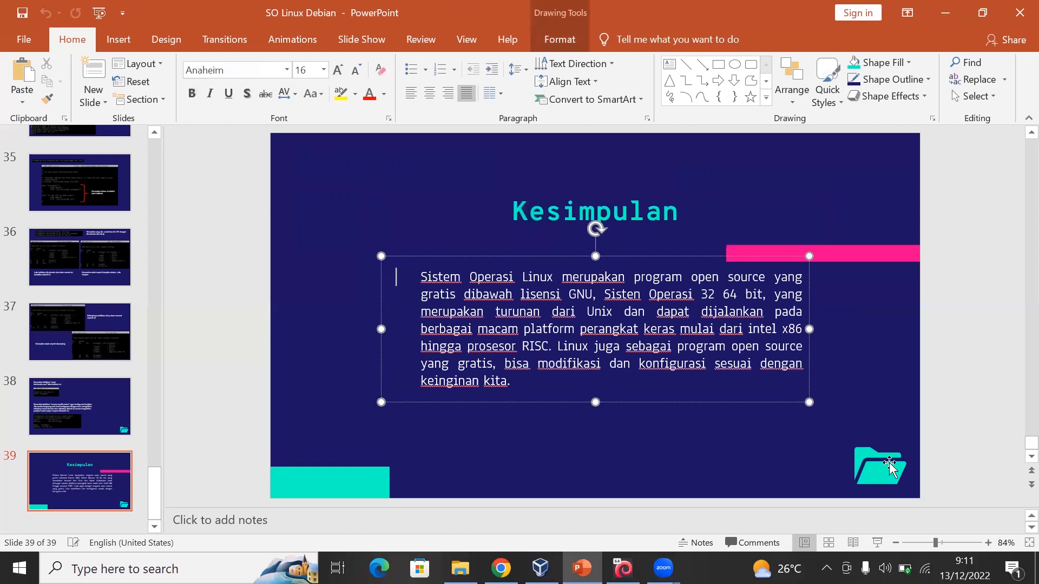
- Start the slide show from the Kesimpulan slide
{"action": "left_click", "coordinate": [877, 543]}
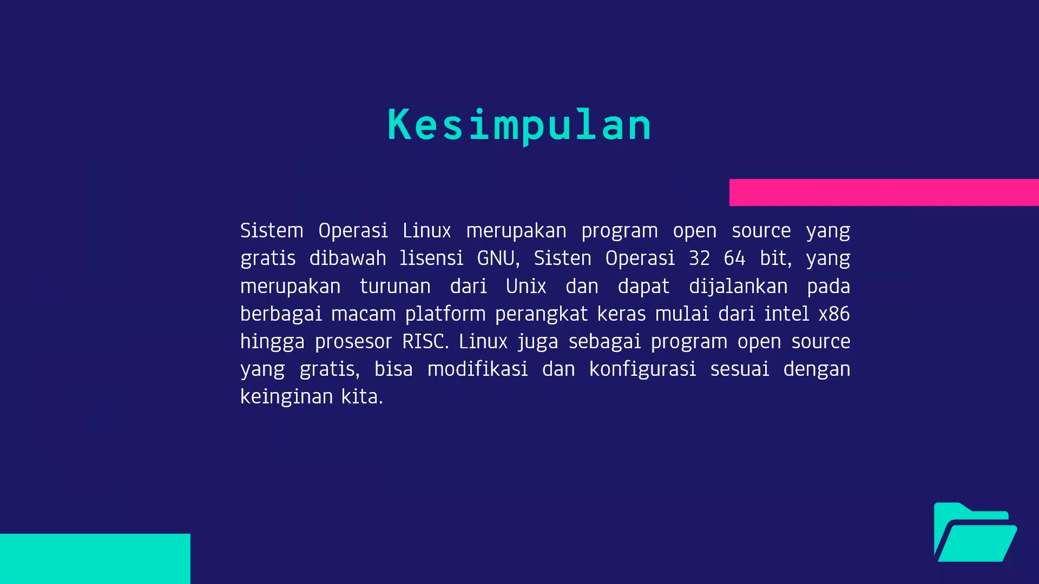